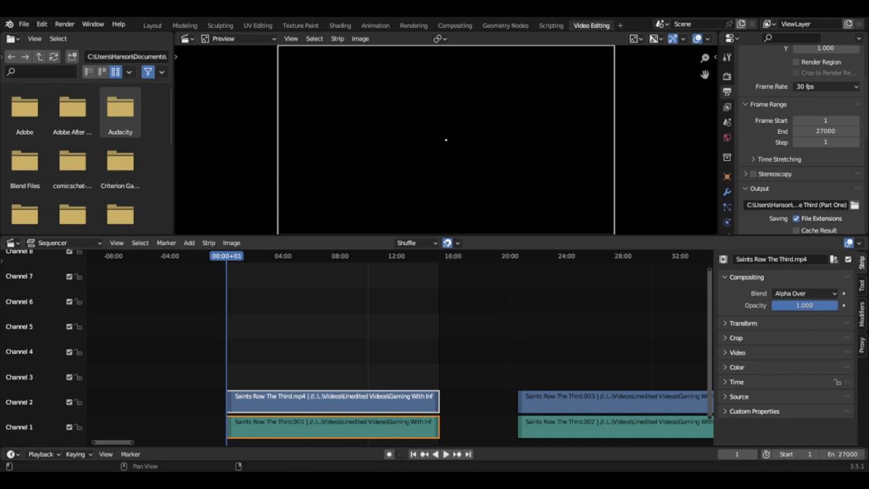
- Zoom the timeline, then jump to the last frame and back to the first
scroll(824, 186, up, 2)
scroll(825, 185, up, 1)
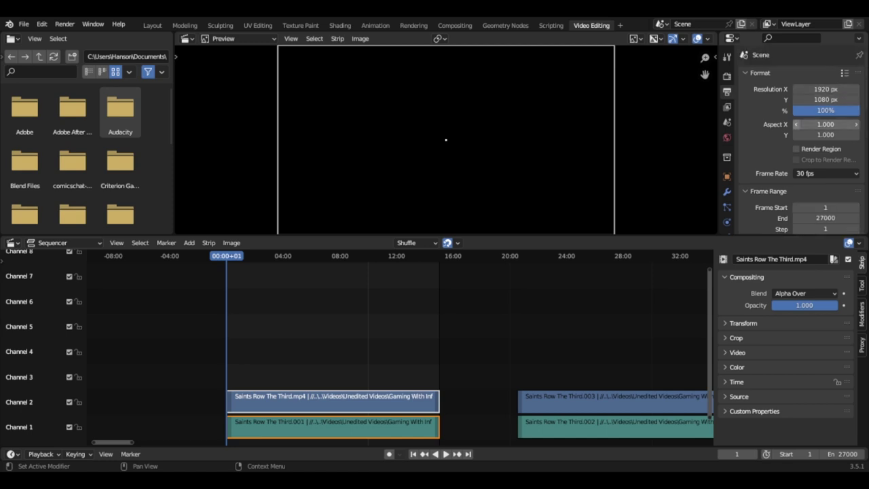
scroll(825, 125, down, 1)
scroll(801, 136, down, 3)
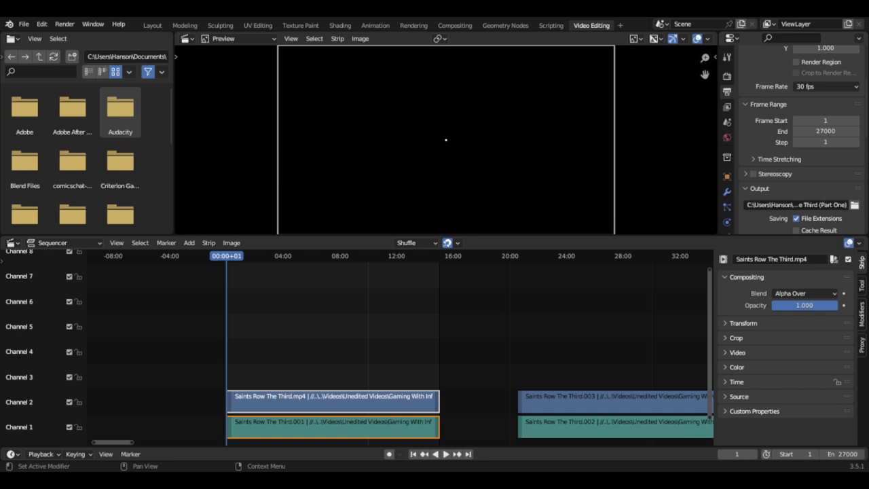
scroll(801, 136, down, 5)
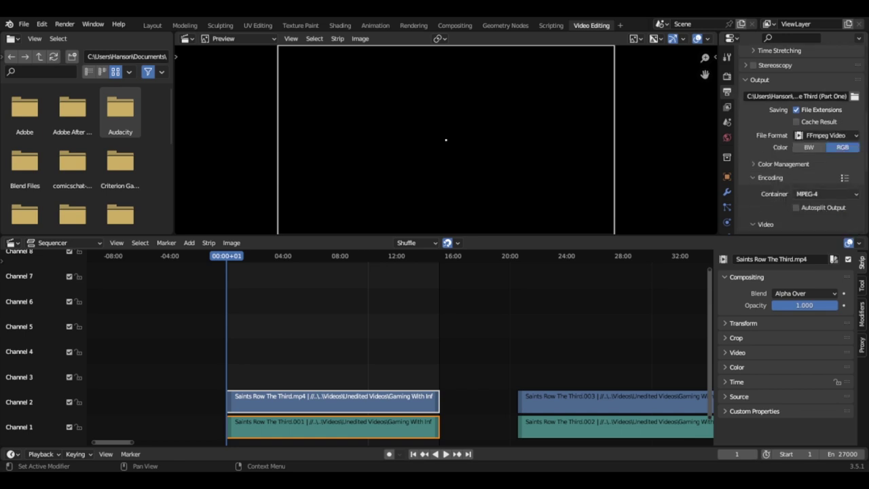
scroll(801, 135, down, 1)
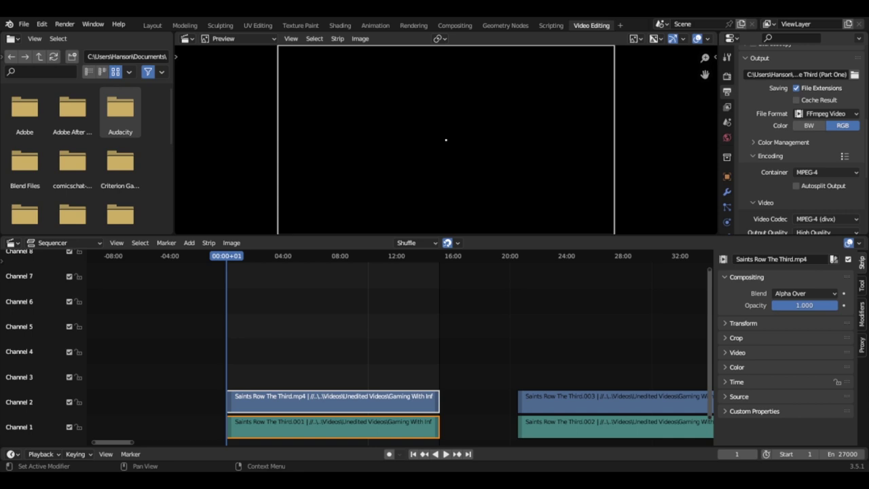
scroll(801, 136, down, 2)
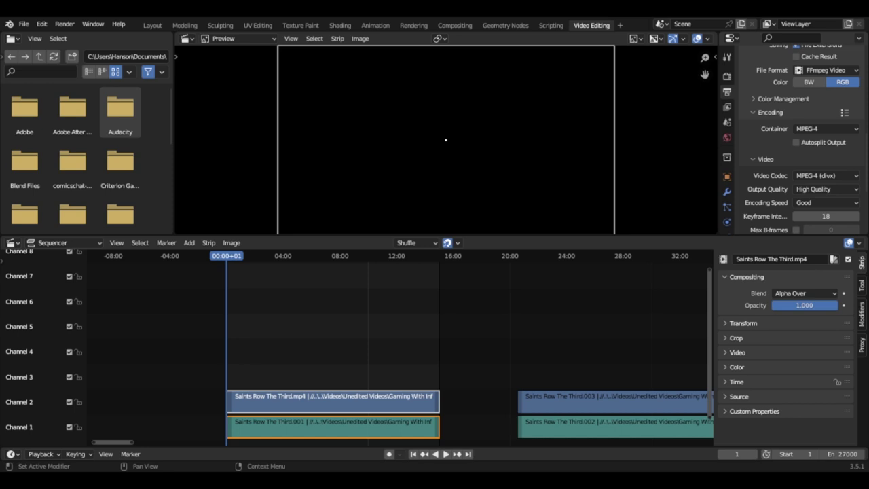
scroll(800, 136, down, 3)
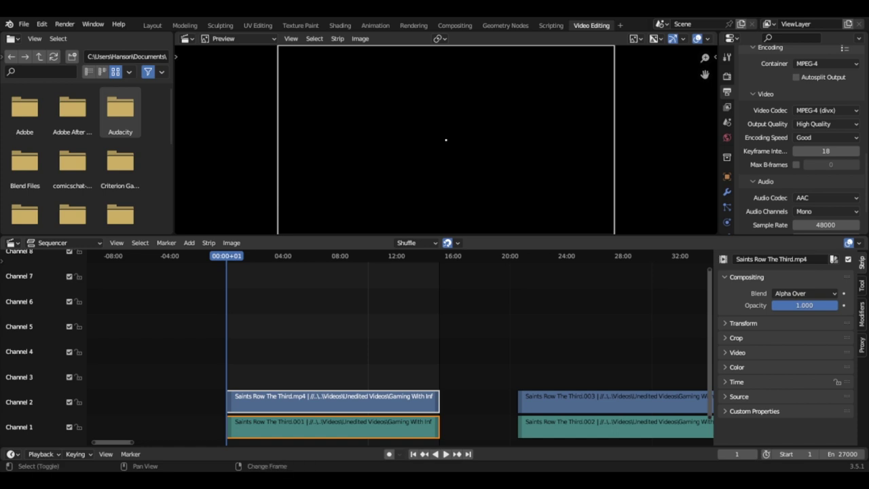
key(shift+Right)
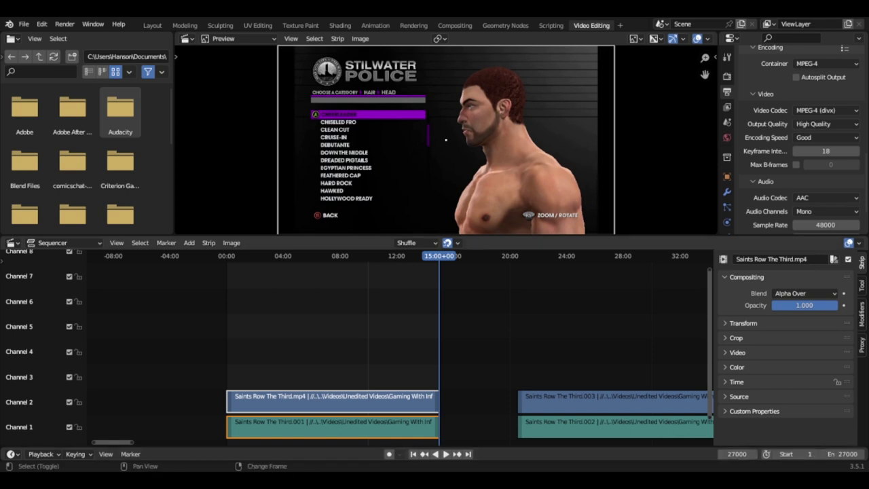
key(shift+Left)
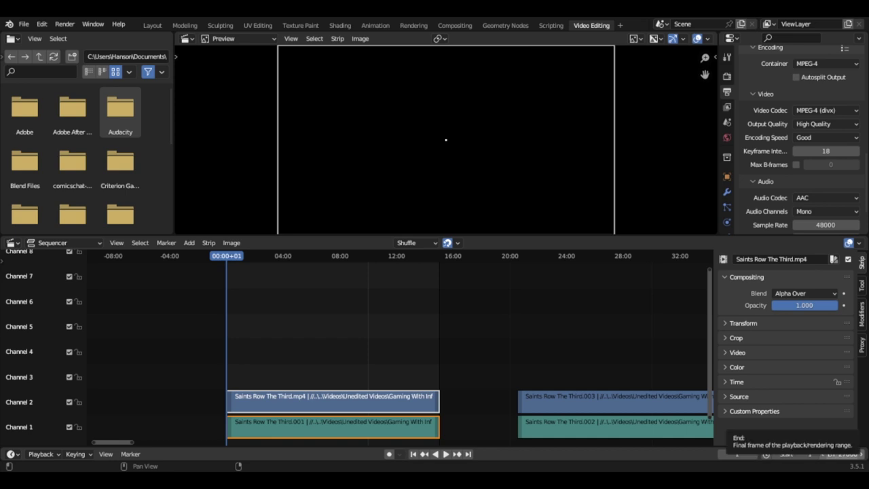
- Check the scene's End frame, leaving it unchanged at 27000
click(842, 453)
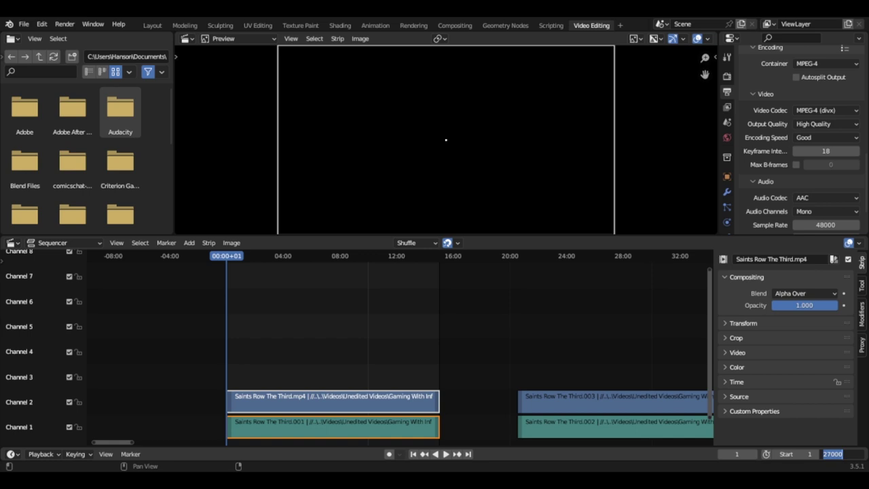
key(Return)
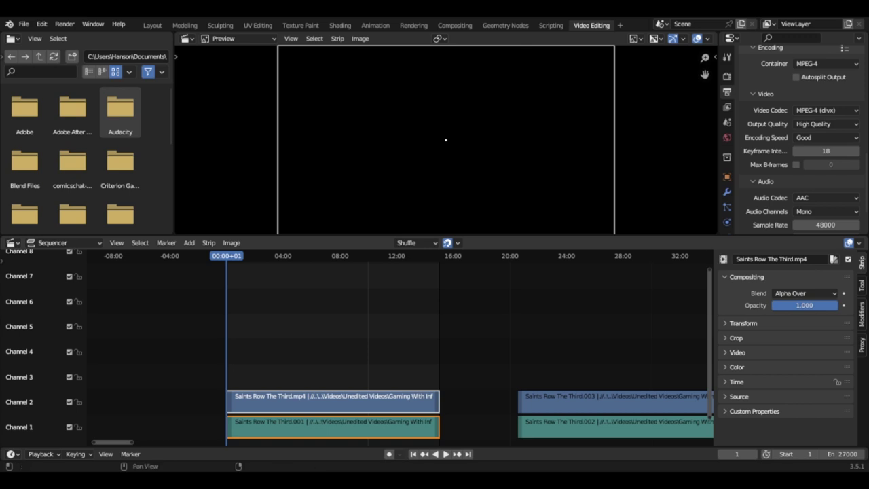
click(841, 453)
key(Return)
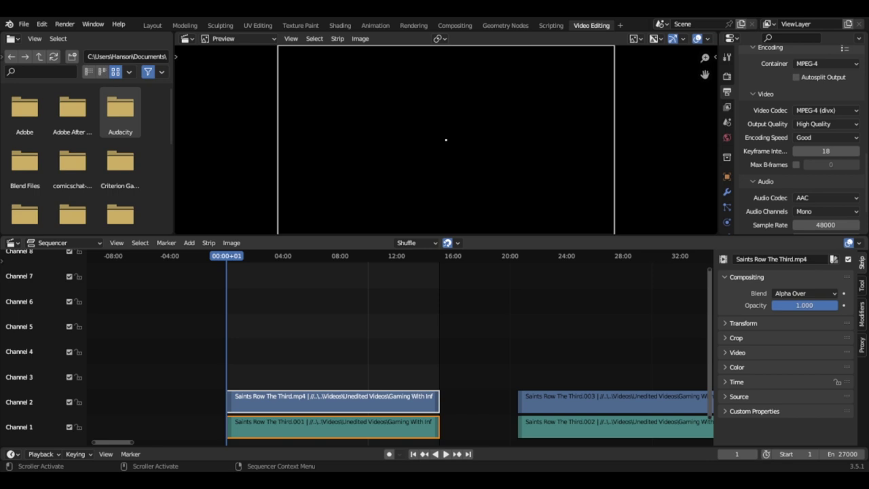
- Play the footage forward and in reverse, stopping at the Difficulty menu
key(space)
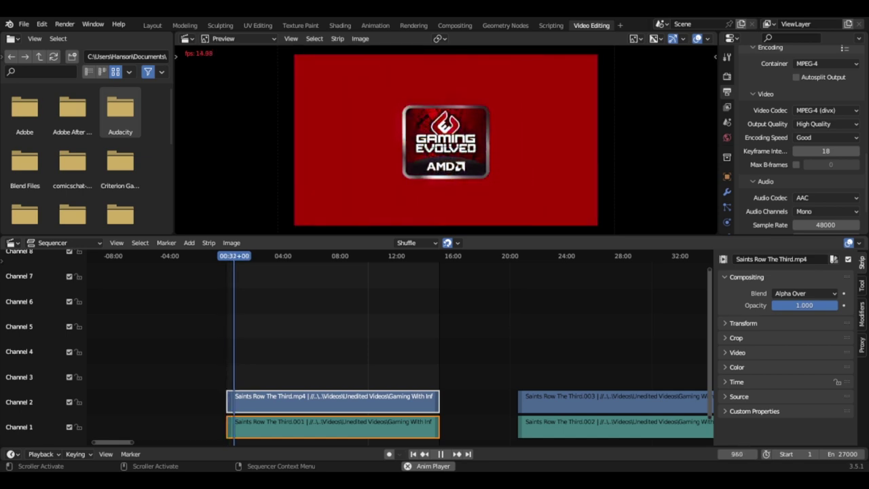
key(space)
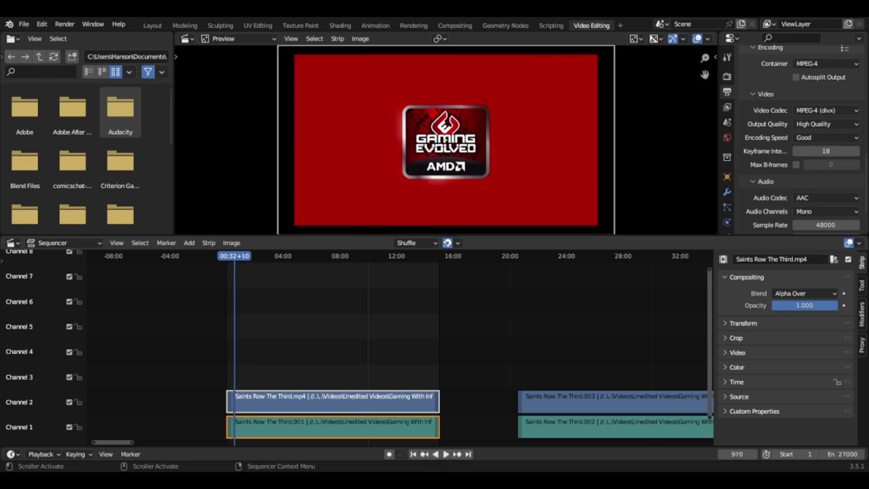
key(space)
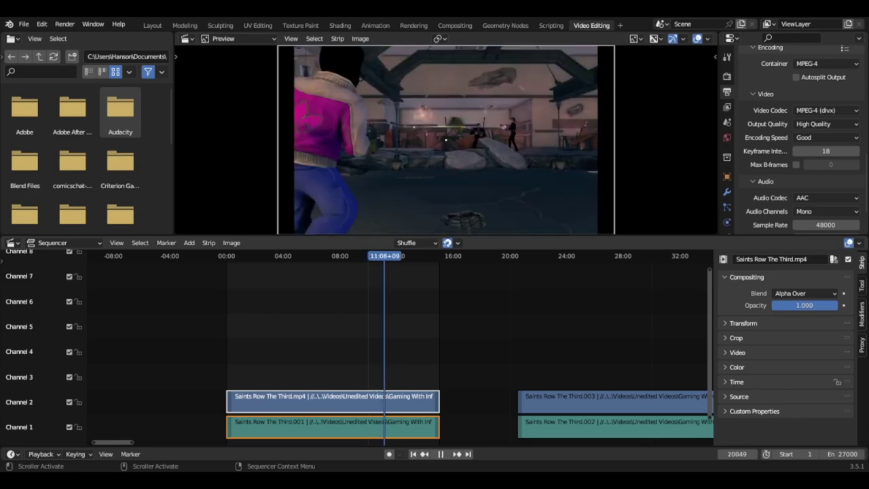
key(shift+ctrl+space)
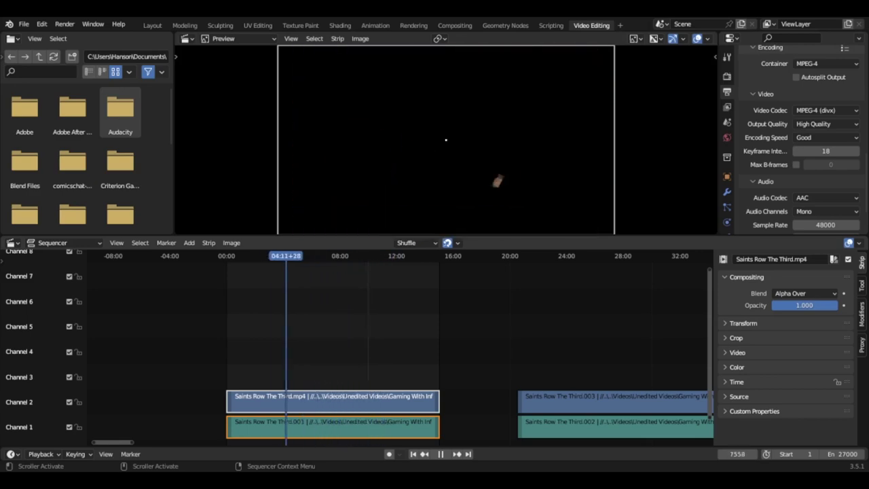
key(space)
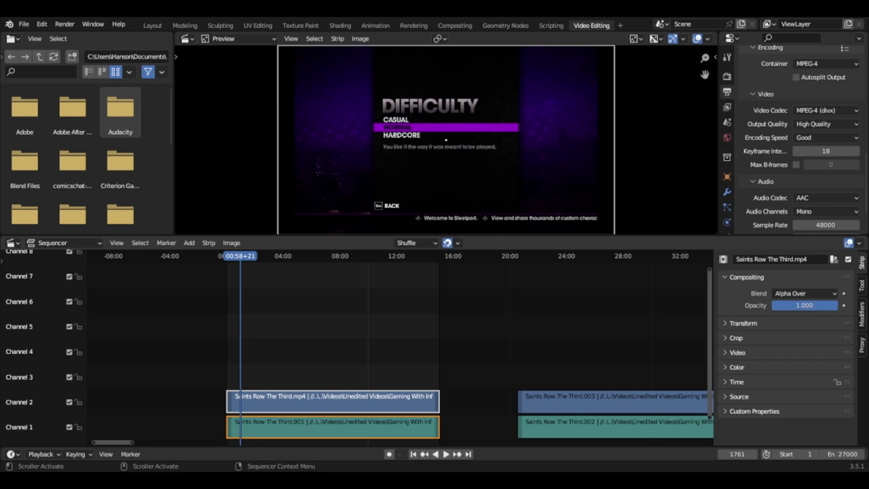
- Jump to about 06:18, play back and forth, and stop at frame 4453
click(316, 255)
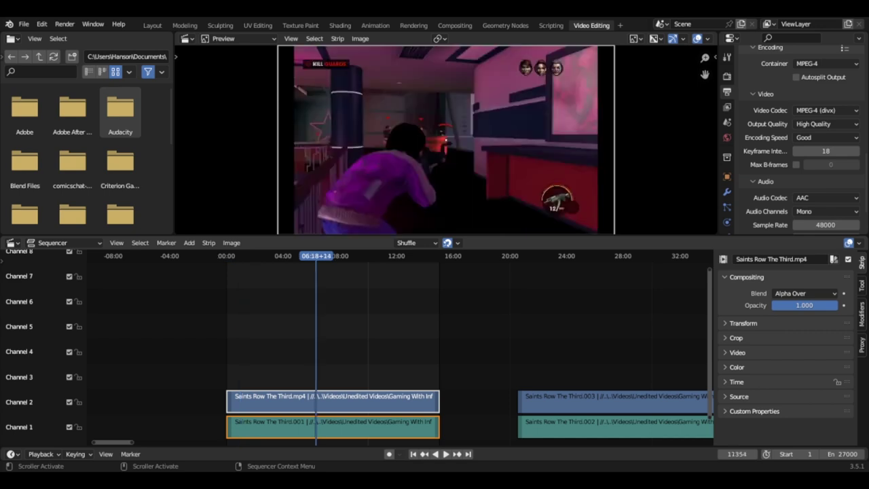
key(space)
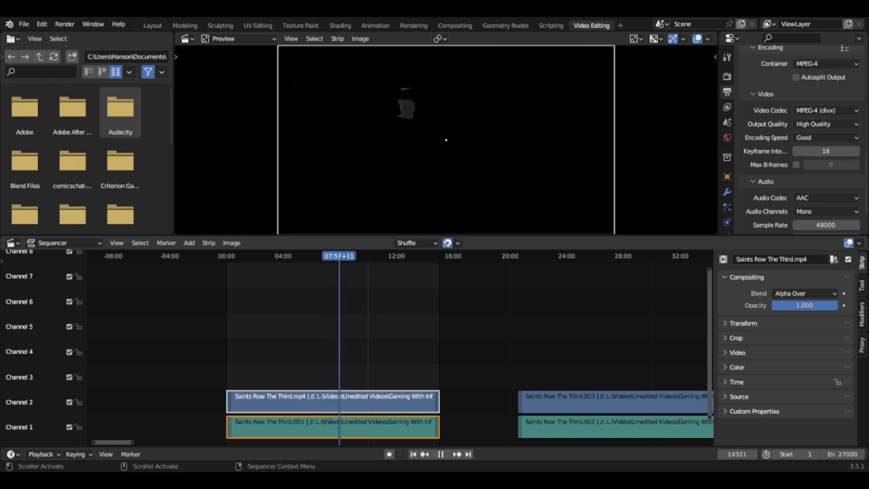
key(shift+ctrl+space)
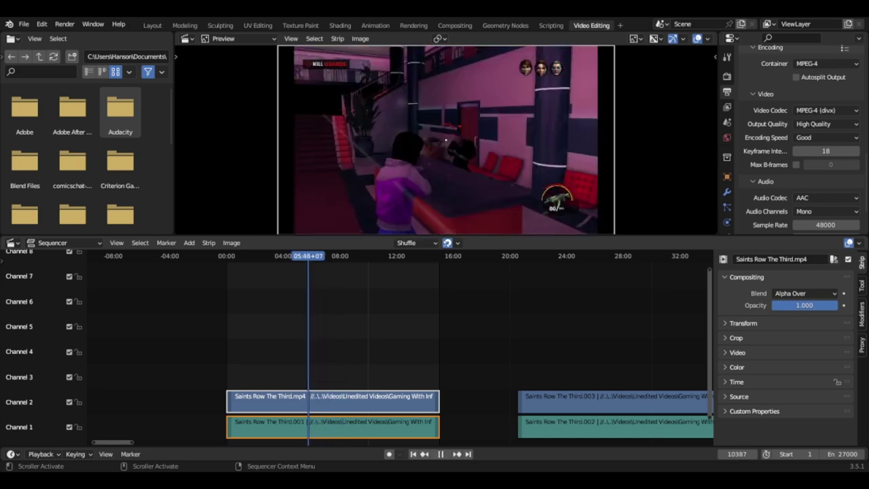
key(space)
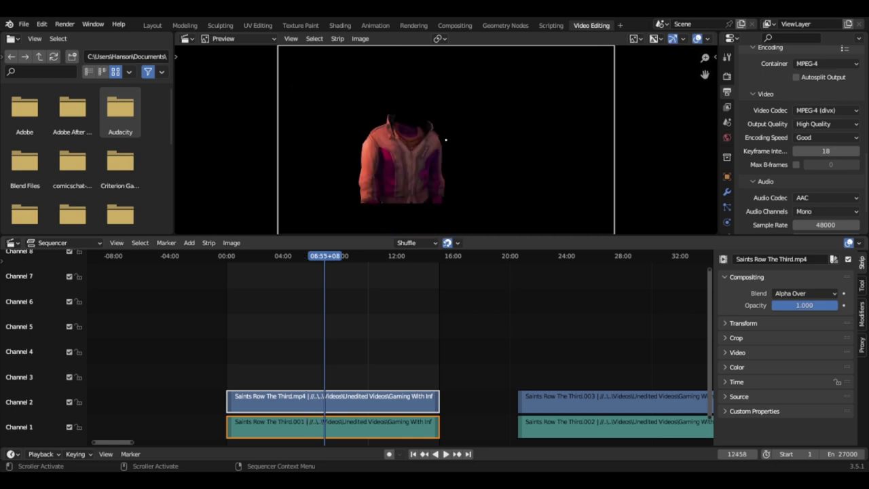
key(shift+ctrl+space)
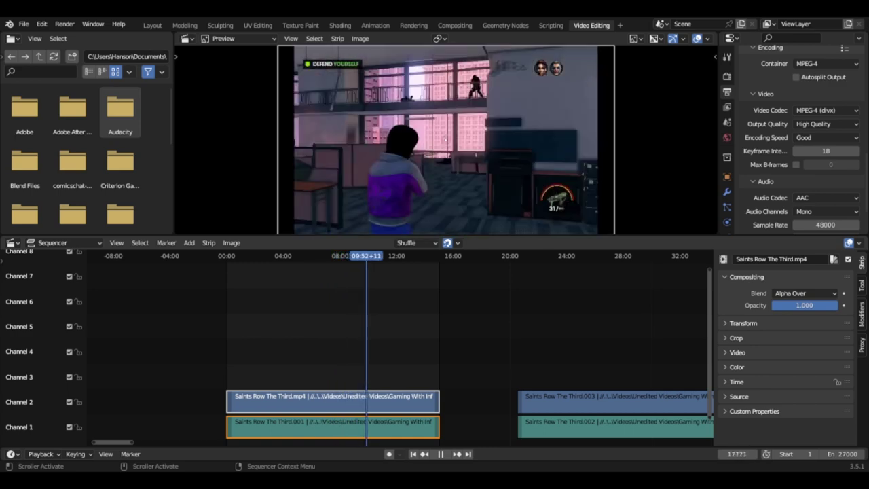
key(shift+ctrl+space)
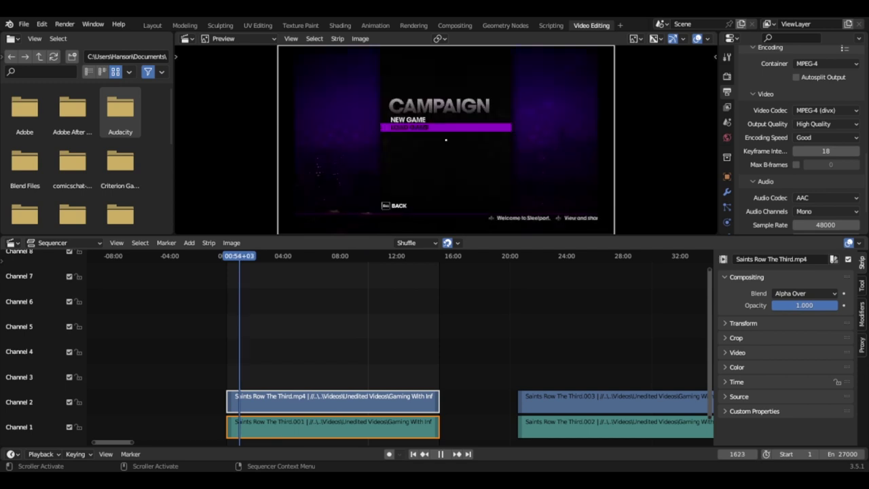
key(space)
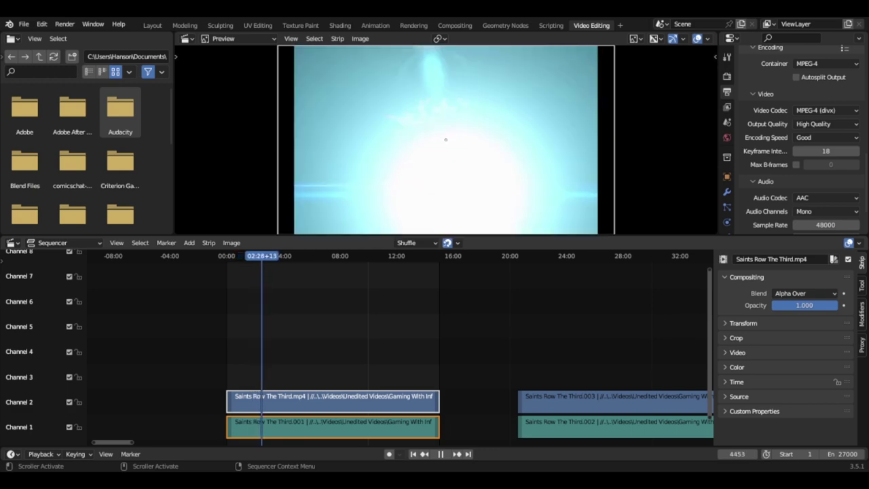
key(space)
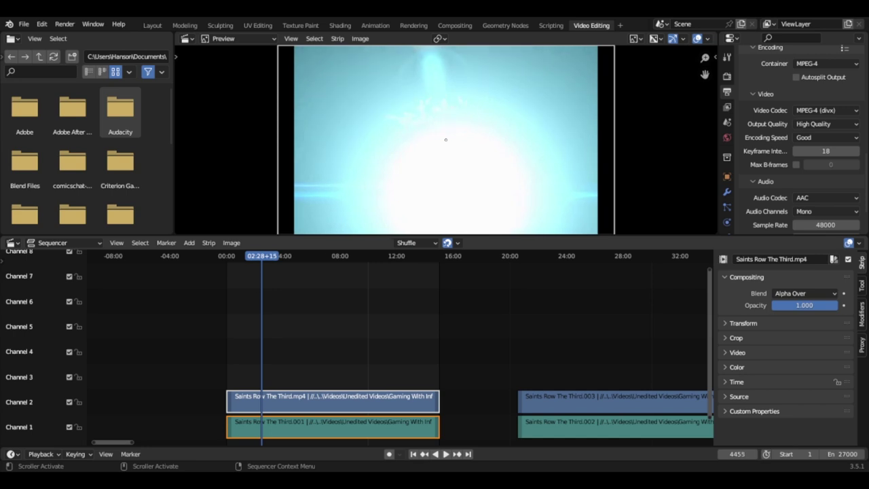
- Step forward frame by frame to 4506, where the picture turns white
key(Right)
key(Right)
key(Right)
key(Right)
key(Right)
key(Right)
key(Right)
key(Right)
key(Right)
key(Right)
key(Right)
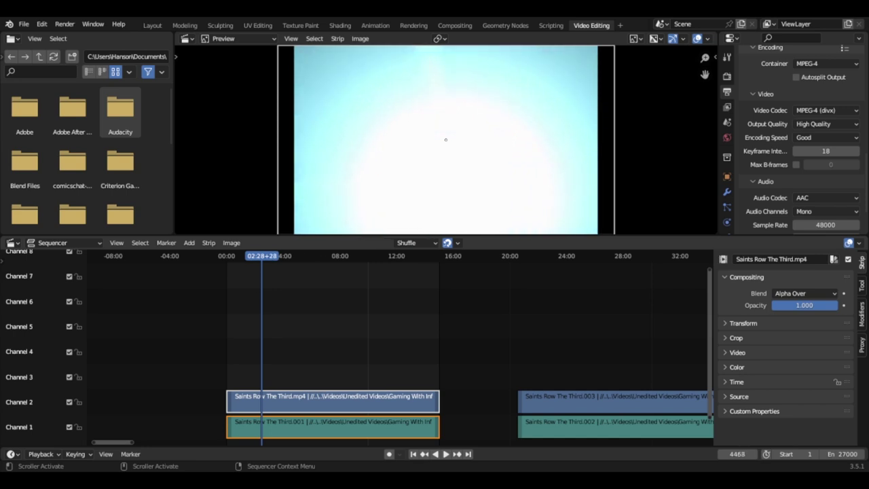
key(Right)
key(Right)
key(Right)
key(Right)
key(Right)
key(Right)
key(Right)
key(Right)
key(Right)
key(Right)
key(Right)
key(Right)
key(Right)
key(Right)
key(Right)
key(Right)
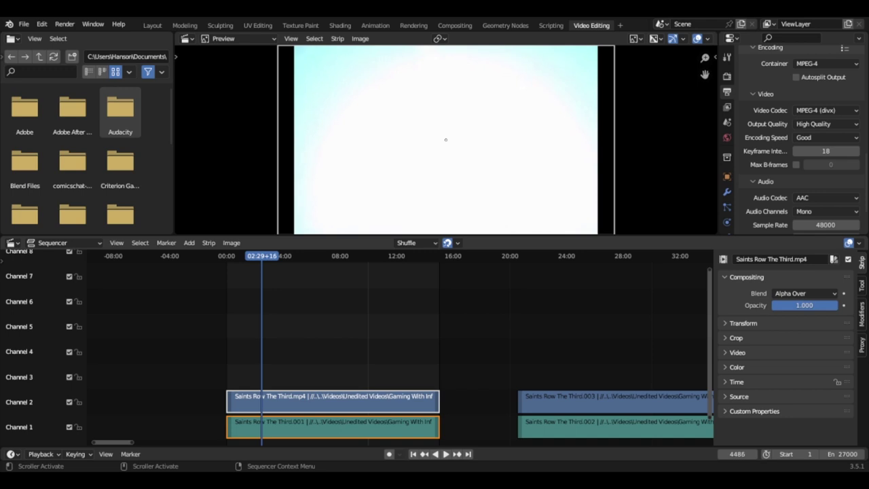
key(Right)
key(Right)
key(Right)
key(Right)
key(Right)
key(Right)
key(Right)
key(Right)
key(Right)
key(Right)
key(Right)
key(Right)
key(Right)
key(Right)
key(Right)
key(Right)
key(Right)
key(Right)
key(Right)
key(Right)
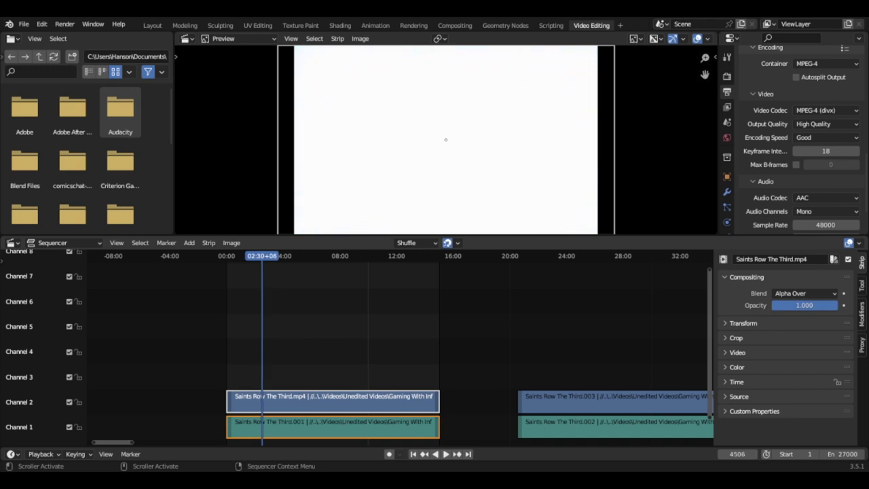
key(Right)
key(Right)
key(Right)
key(Right)
key(Right)
key(Right)
key(Right)
key(Right)
key(Right)
key(Right)
key(Right)
key(Right)
key(Right)
key(Right)
key(Right)
key(Right)
key(Right)
key(Right)
key(Right)
key(Right)
key(Right)
key(Right)
key(Right)
key(Right)
key(Right)
key(Right)
key(Right)
key(Right)
key(Right)
key(Right)
key(Right)
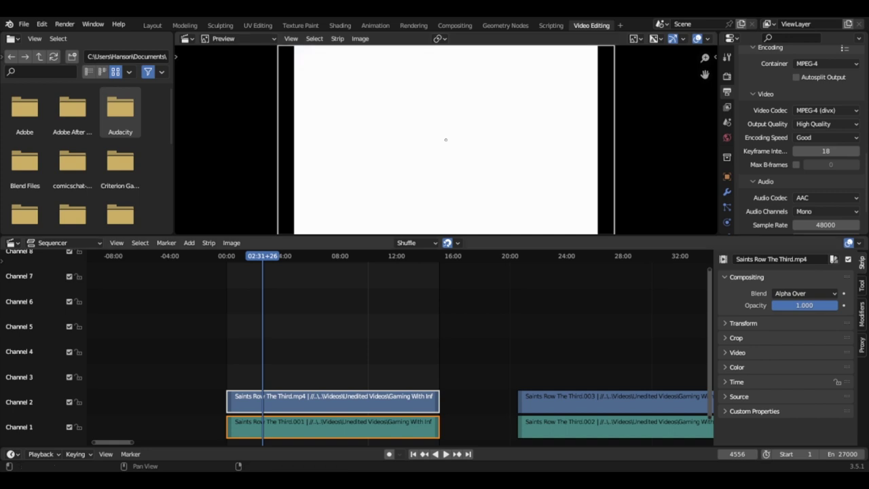
key(alt+a)
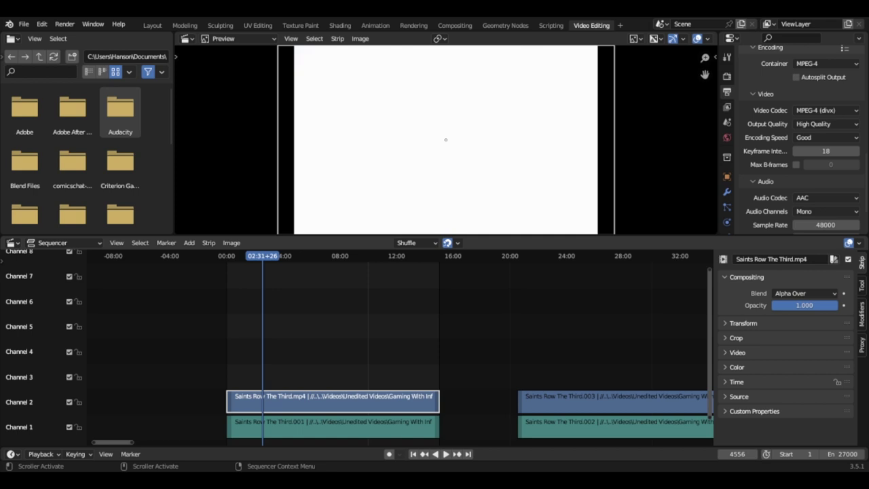
- Box-select the first clip's Channel 1 sound strip and Channel 2 video strip together
drag(275, 368, 309, 422)
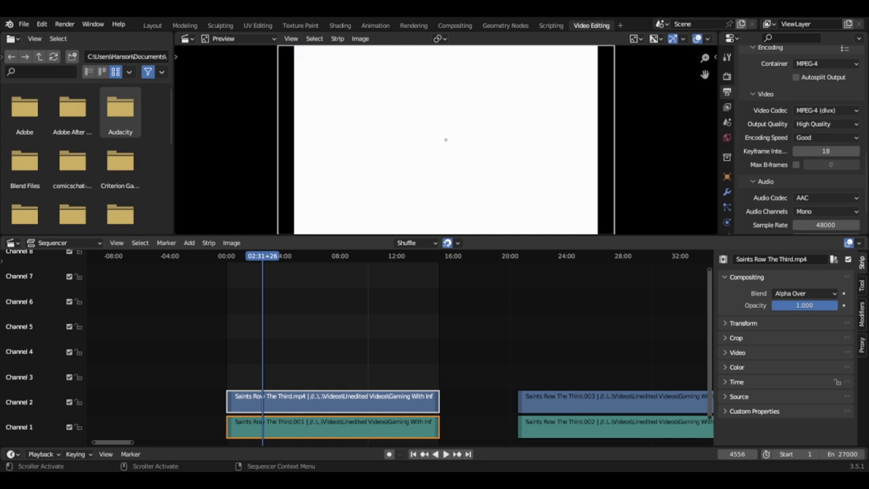
drag(298, 367, 328, 426)
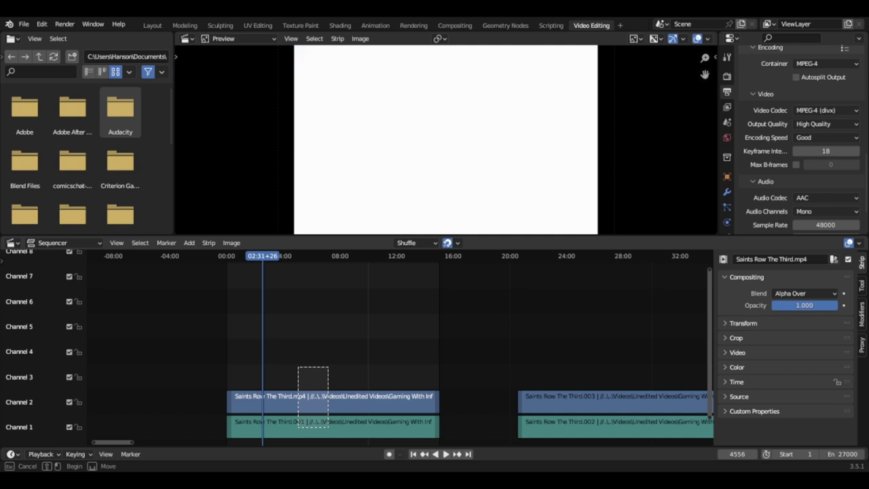
drag(328, 427, 329, 431)
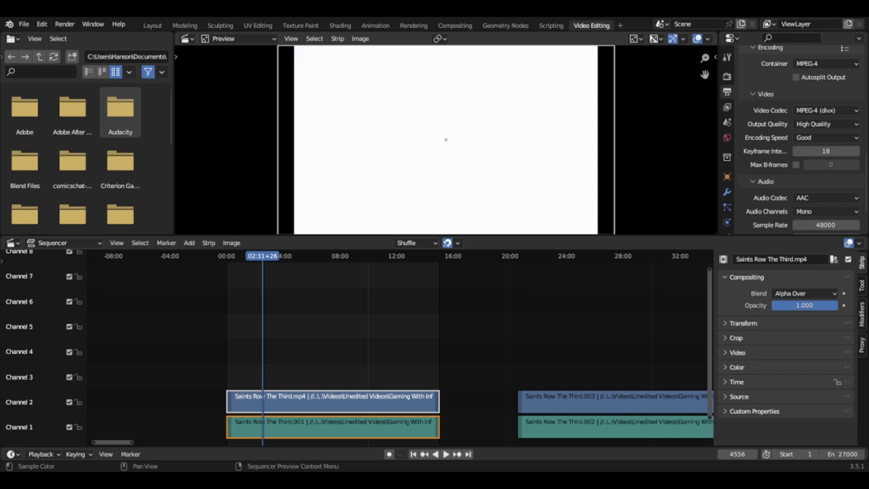
- Zoom the Preview out until the full video frame and its border are visible
scroll(445, 139, down, 1)
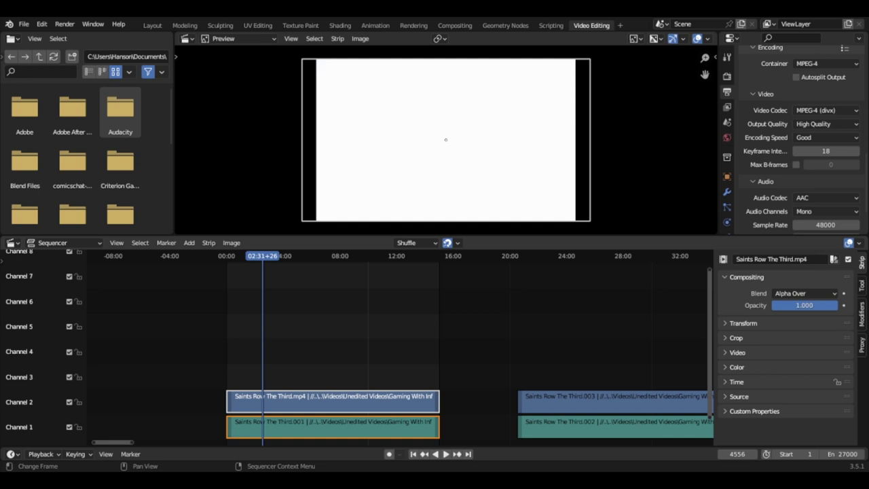
- Make the first clip's video strip active and expand its Transform panel showing scale 1.500
click(332, 401)
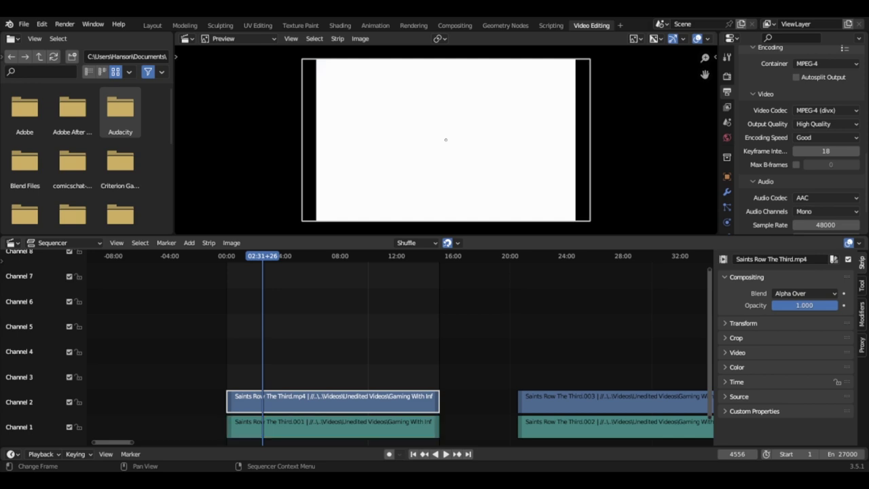
click(332, 427)
click(333, 402)
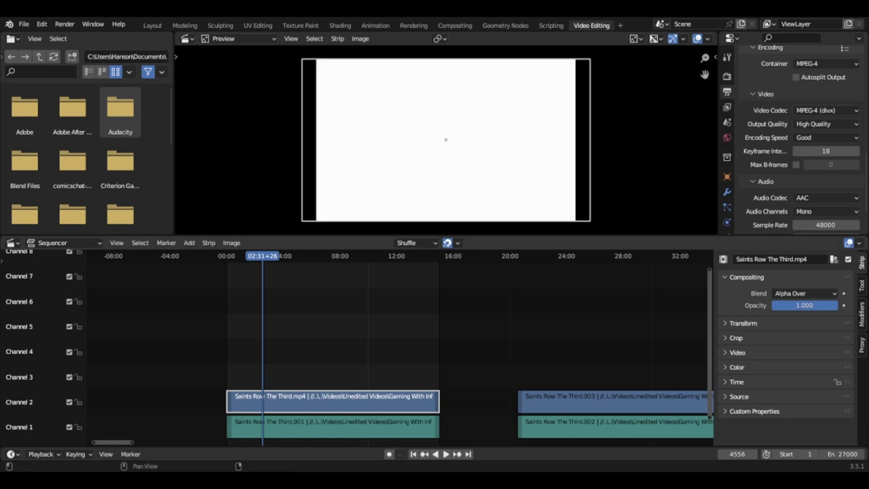
click(736, 338)
click(736, 338)
click(737, 352)
click(737, 352)
click(743, 323)
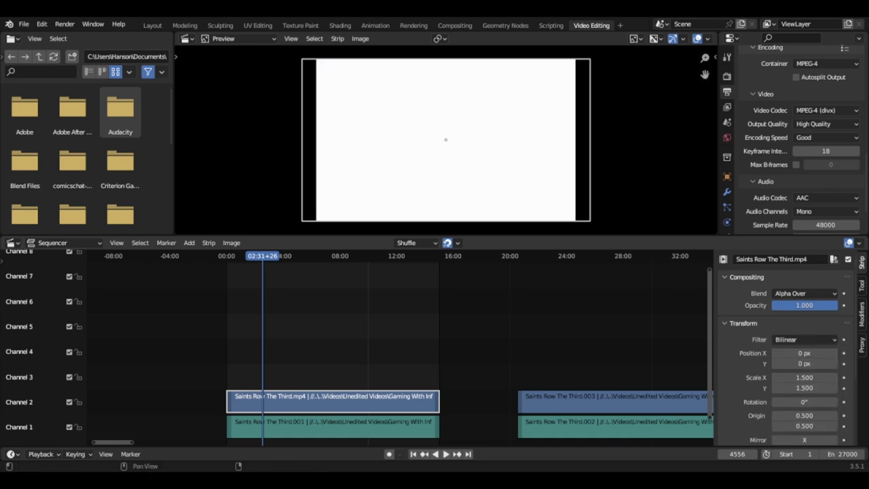
- Raise the video strip's Scale X to 1.680, keeping Scale Y at 1.500
scroll(787, 346, down, 2)
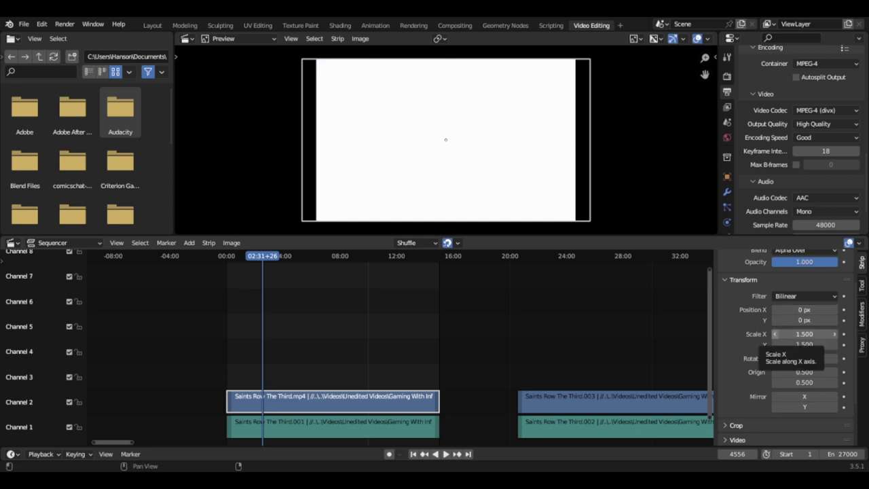
mouse_move(801, 334)
mouse_down()
mouse_move(776, 334)
mouse_move(801, 334)
mouse_up()
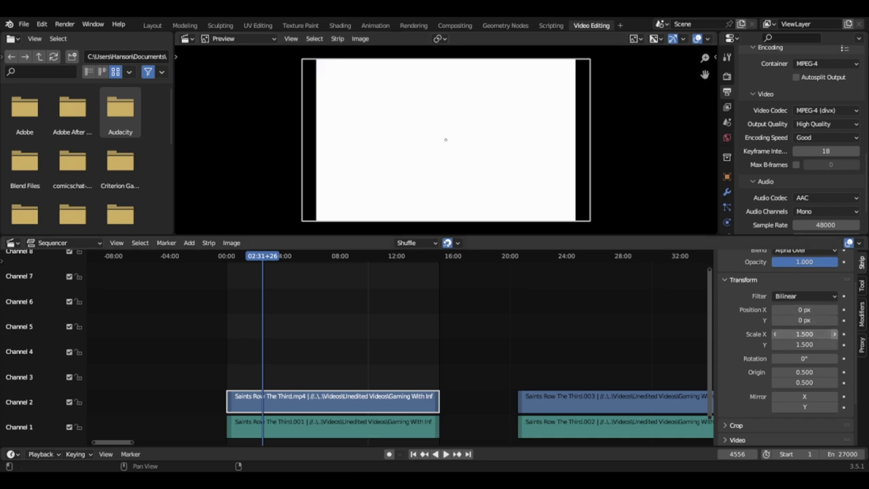
drag(804, 333, 820, 333)
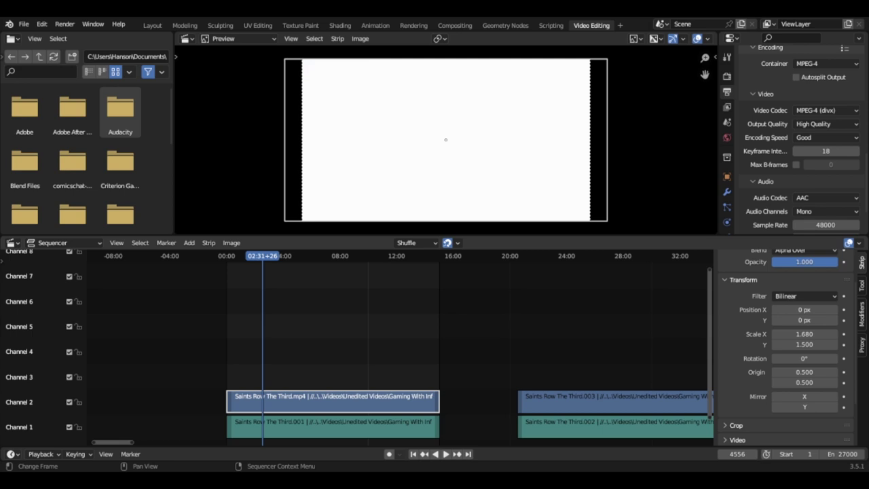
scroll(400, 339, down, 7)
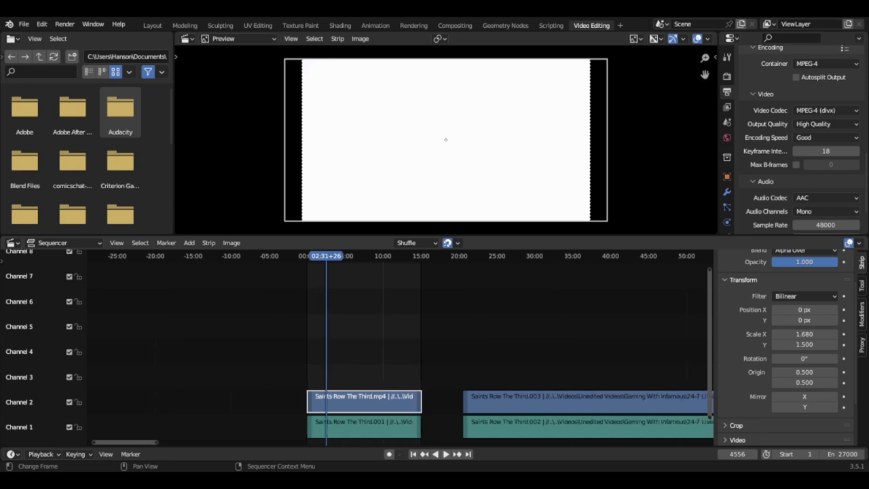
scroll(400, 340, down, 5)
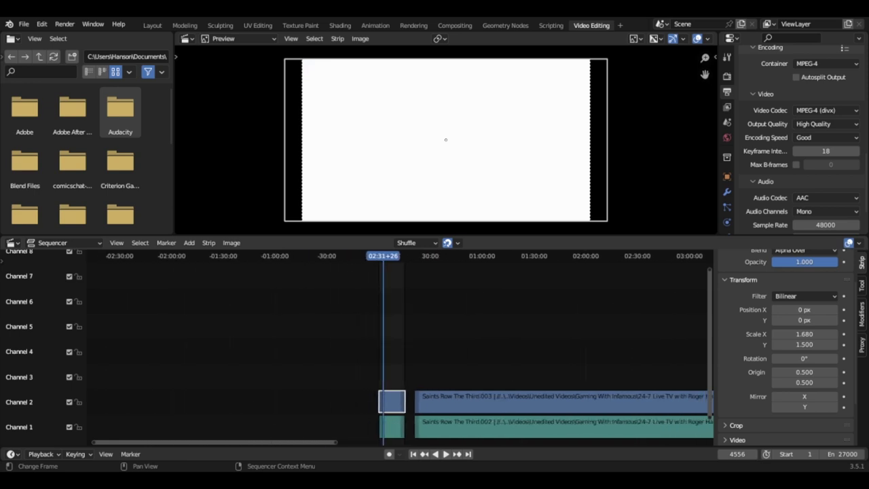
scroll(400, 339, up, 8)
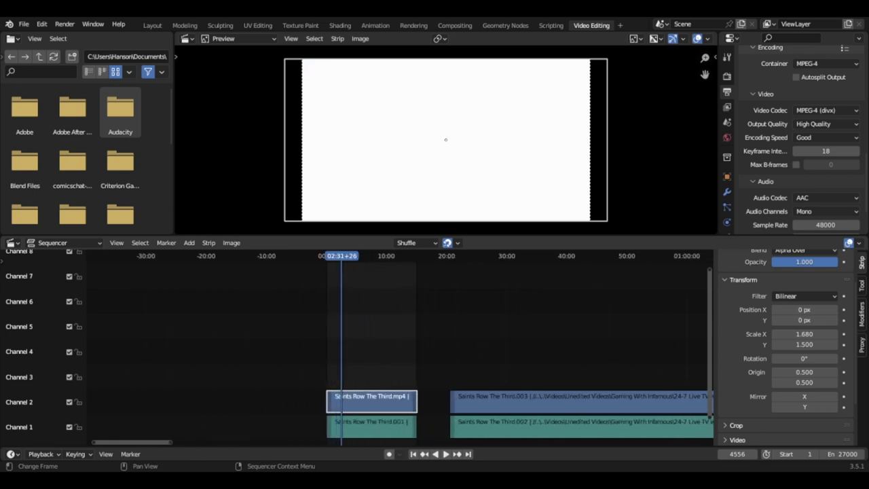
scroll(400, 339, up, 4)
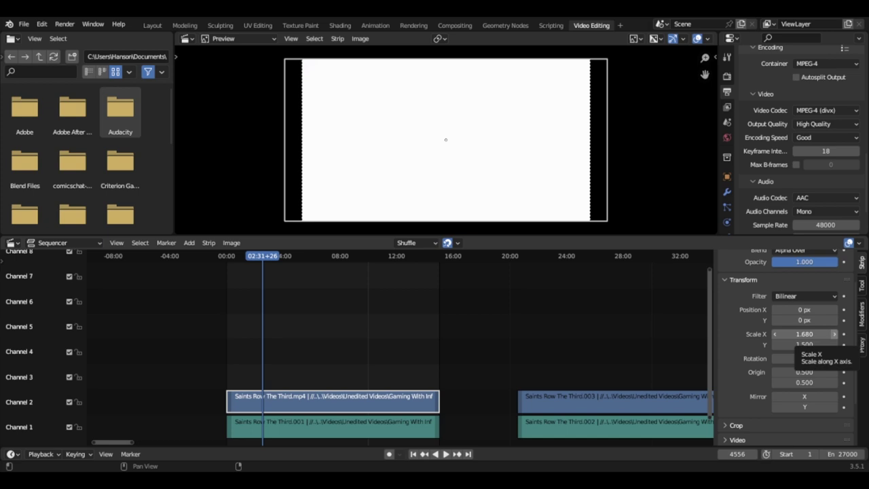
mouse_move(804, 334)
mouse_down()
mouse_move(824, 334)
mouse_move(789, 334)
mouse_move(815, 344)
mouse_move(791, 344)
mouse_up()
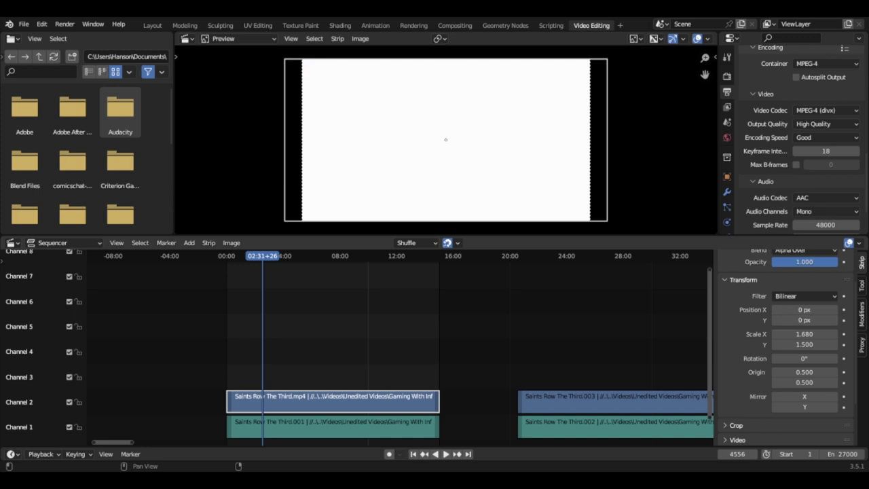
- Box-select the first clip's Channel 1 and Channel 2 strips again
scroll(788, 347, up, 2)
scroll(788, 346, down, 3)
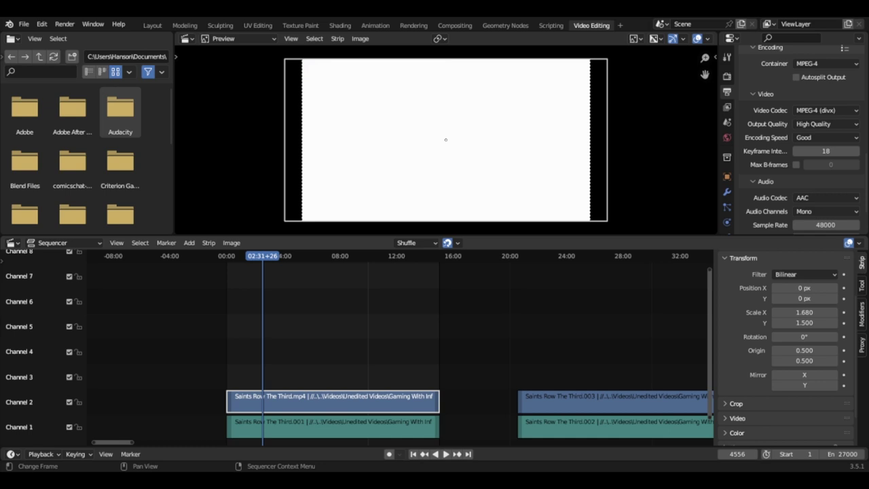
drag(313, 344, 343, 427)
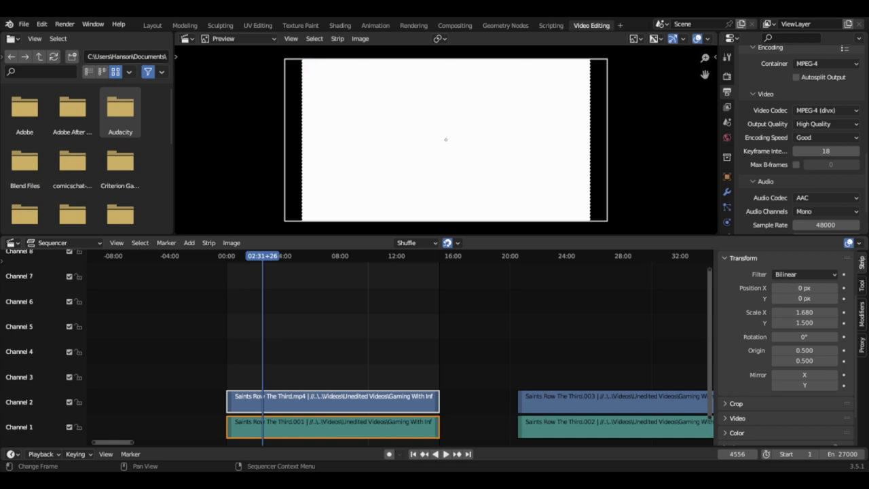
- Split the first clip's video and sound at 02:31+26, then preview playback past the cut
key(k)
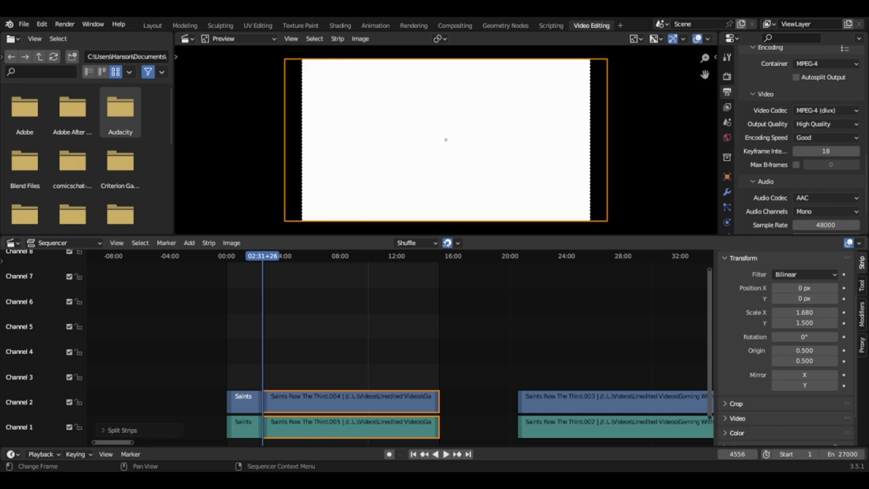
key(space)
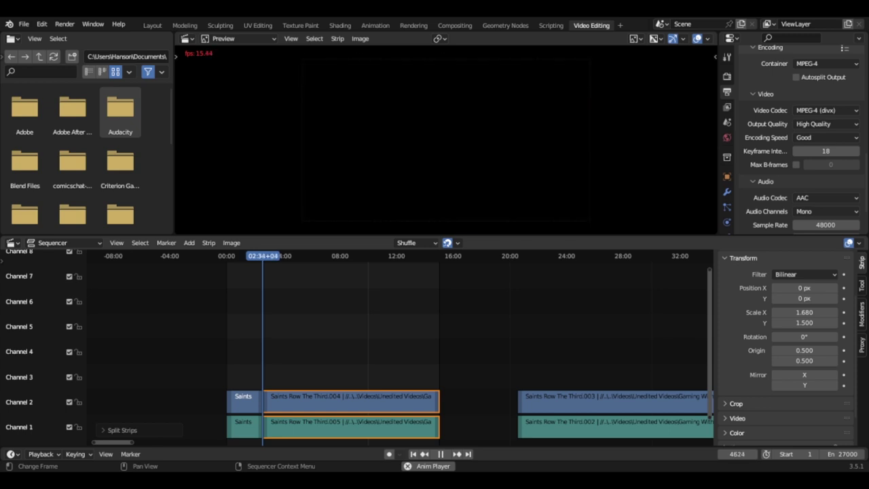
key(space)
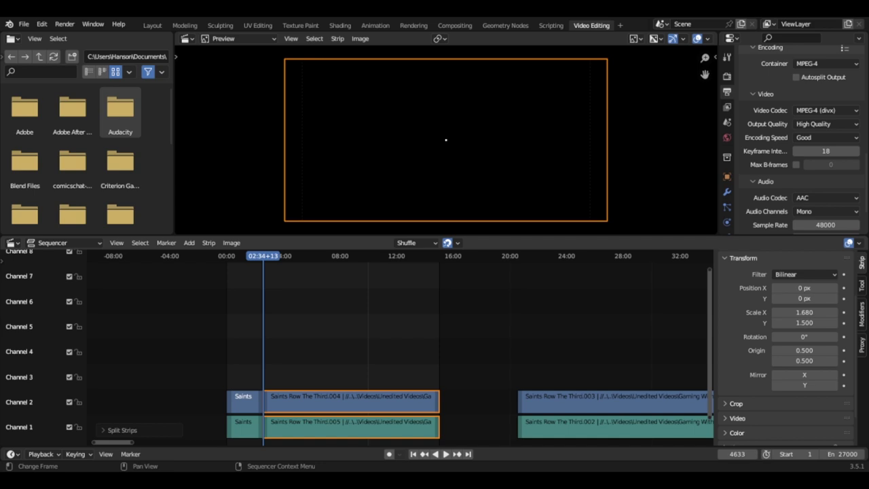
key(space)
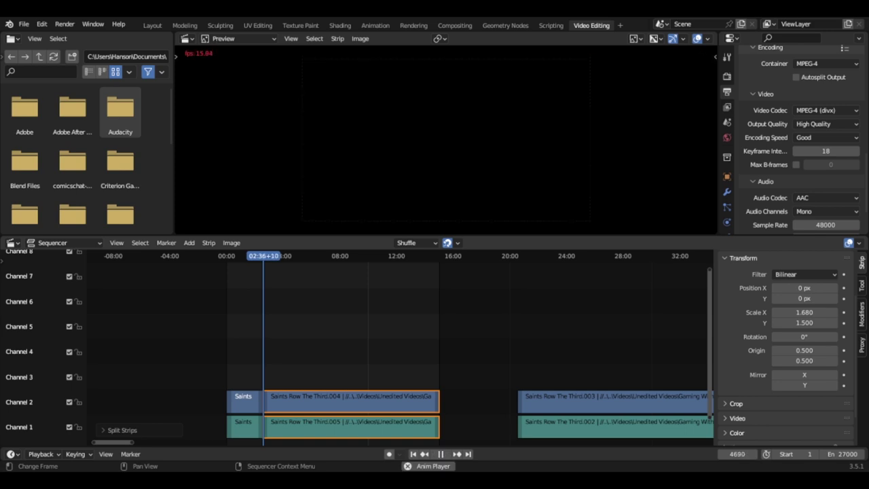
key(space)
key(space)
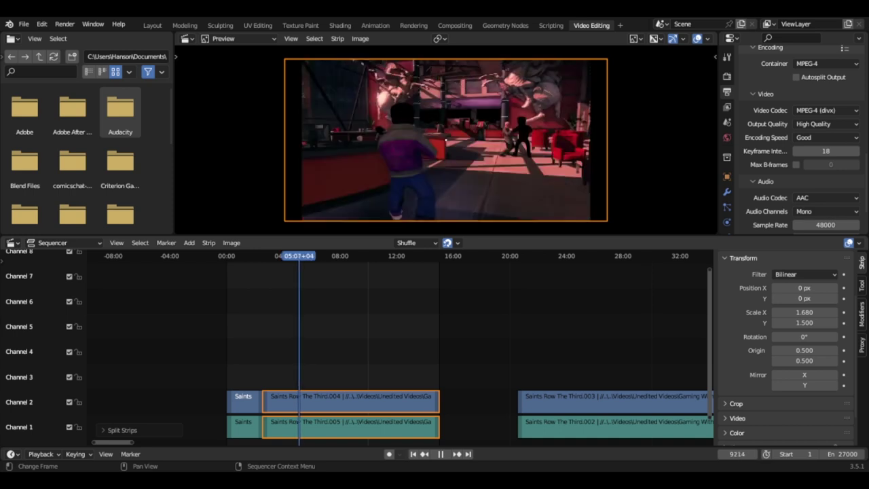
key(Escape)
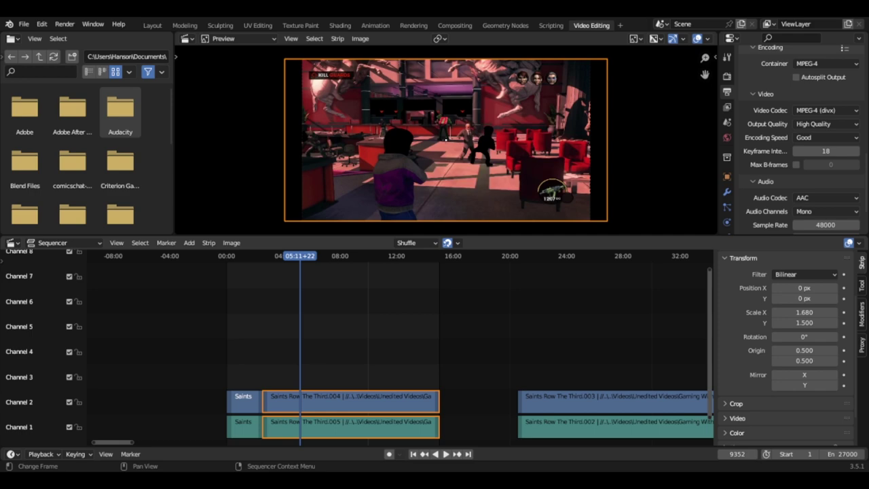
key(space)
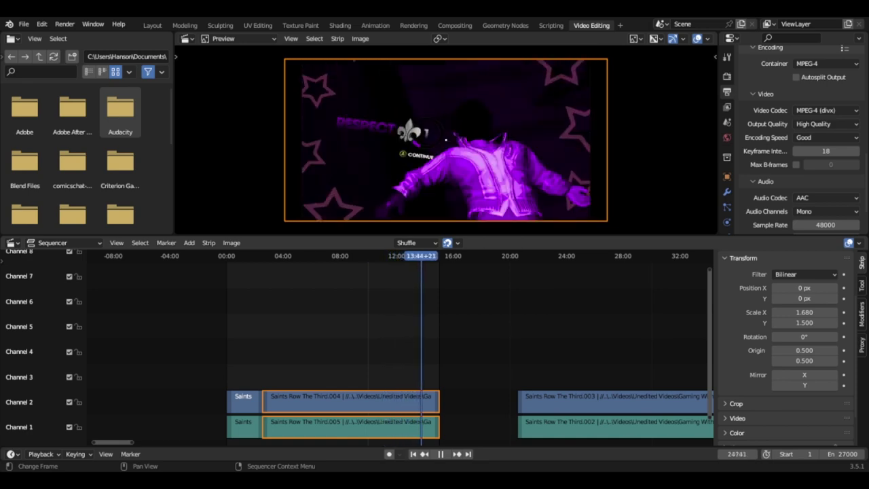
- Rewind and step back through the character creation footage, then play it to review
key(shift+ctrl+space)
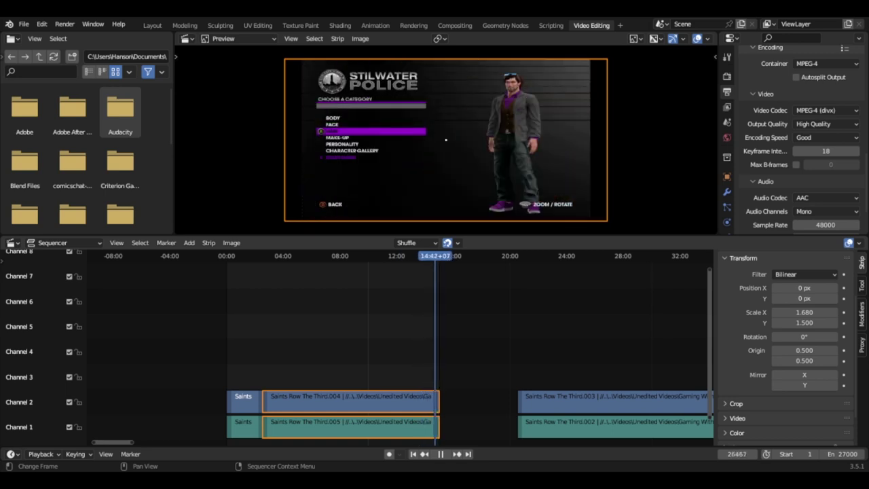
key(Escape)
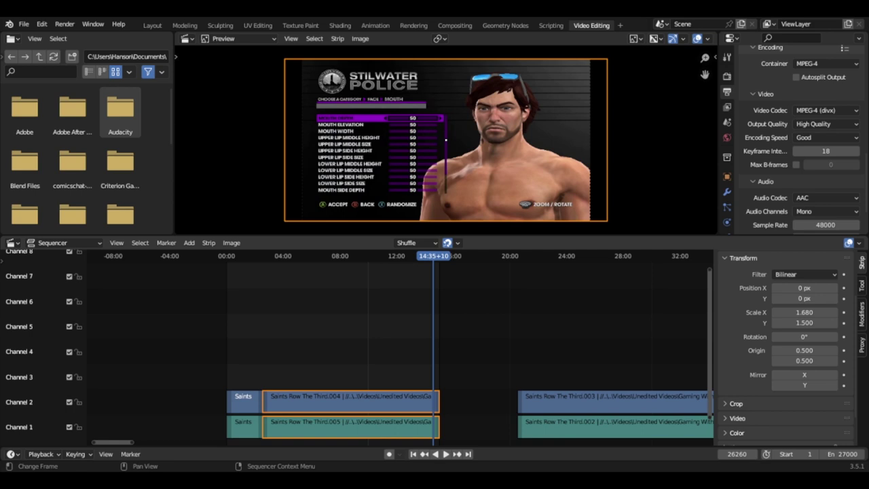
key(Left)
key(Left)
key(Left)
key(Left)
key(Left)
key(Left)
key(Left)
key(Left)
key(Left)
key(Left)
key(Left)
key(Left)
key(Left)
key(Left)
key(Left)
key(Left)
key(Left)
key(Left)
key(Left)
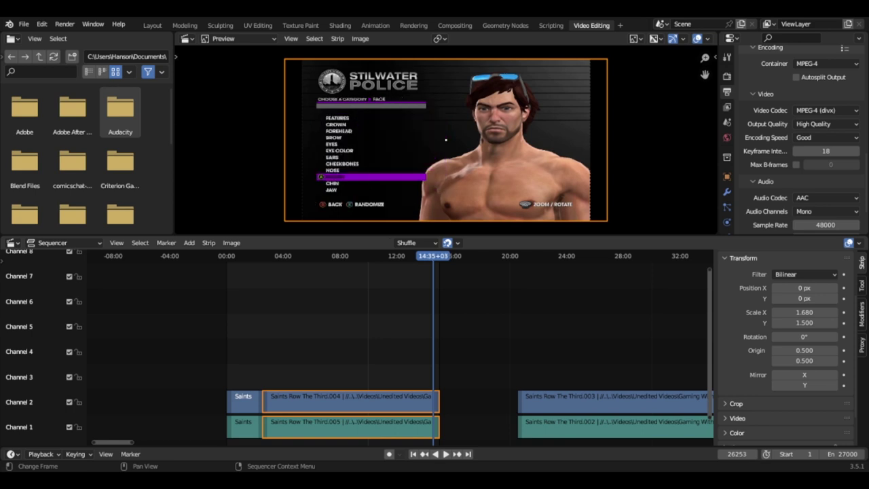
key(Left)
key(Left)
key(Left)
key(Left)
key(Left)
key(Left)
key(Left)
key(Left)
key(Left)
key(Left)
key(Left)
key(Left)
key(Left)
key(Left)
key(Left)
key(Left)
key(Left)
key(Left)
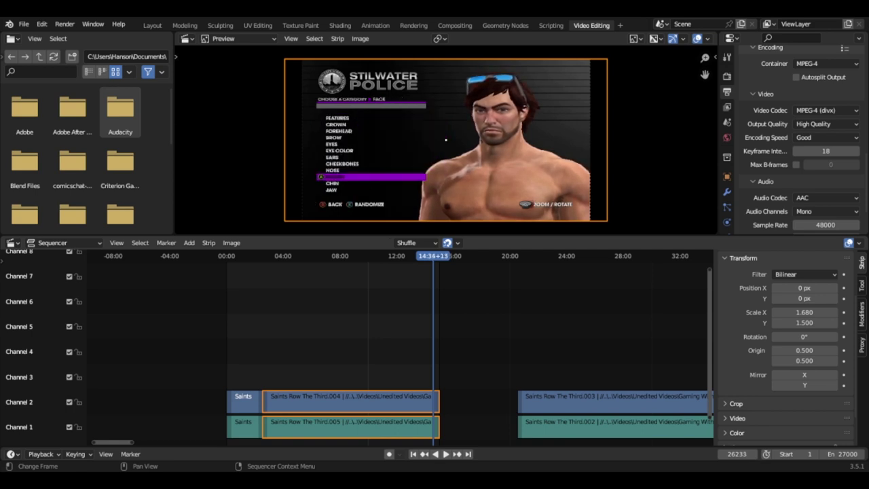
key(Left)
key(Left)
key(Left)
key(Left)
key(Left)
key(Left)
key(Left)
key(Left)
key(Left)
key(Left)
key(Left)
key(Left)
key(Left)
key(Left)
key(Left)
key(Left)
key(Left)
key(Left)
key(Left)
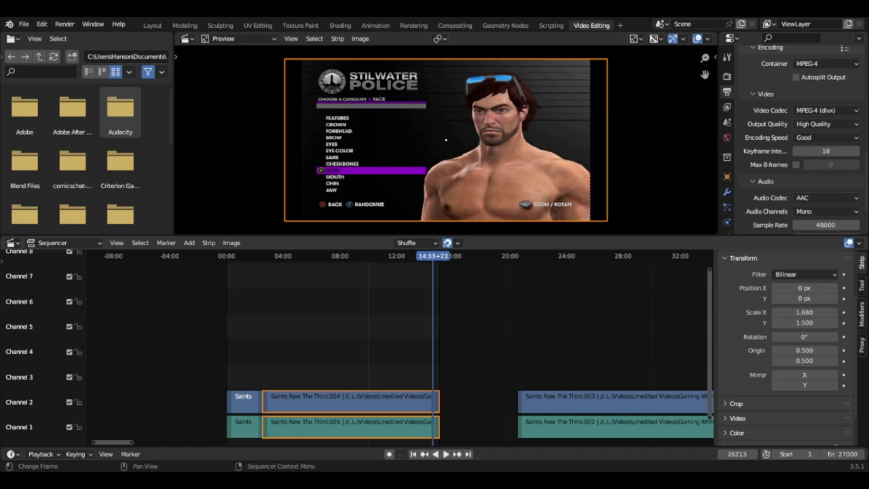
key(Left)
key(Left)
key(Left)
key(Left)
key(Left)
key(Left)
key(Left)
key(Left)
key(Left)
key(Left)
key(Left)
key(Left)
key(Left)
key(Left)
key(Left)
key(Left)
key(Left)
key(Left)
key(Left)
key(Left)
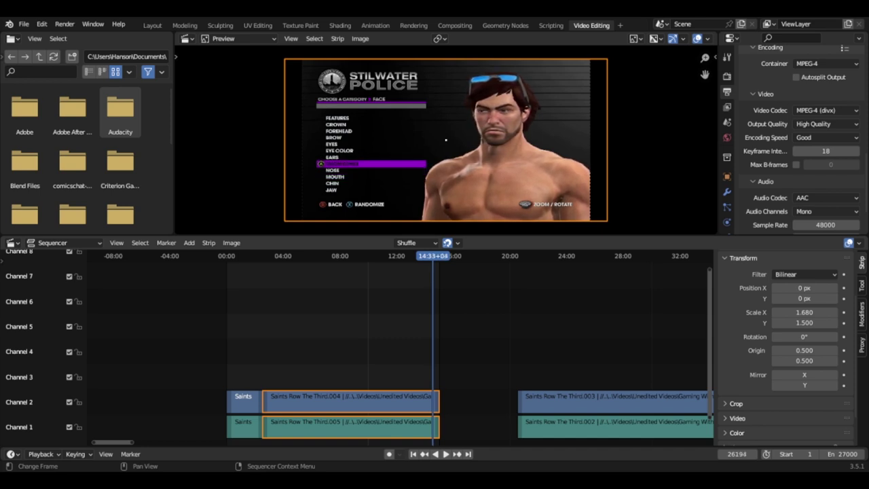
key(Left)
key(Left)
key(Left)
key(Left)
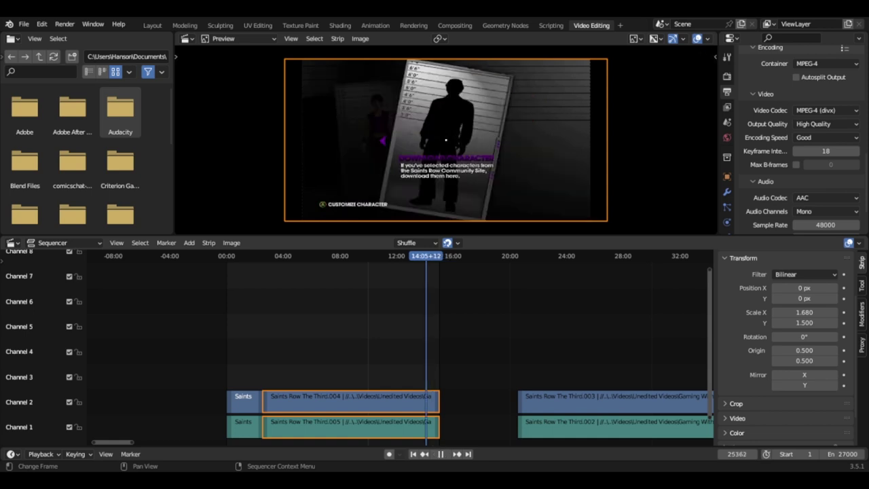
key(space)
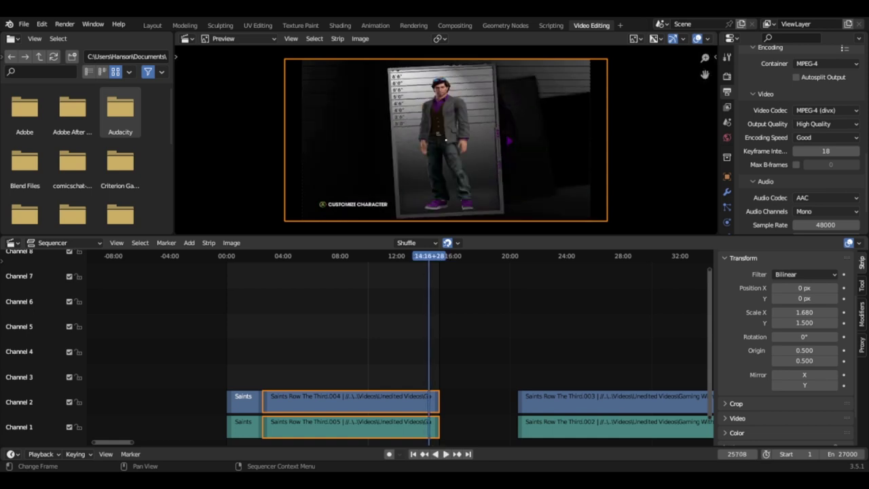
- Step frame by frame, return to the purple Respect footage at 13:44, and play toward the cut
key(Left)
key(Left)
key(Left)
key(Left)
key(Left)
key(Left)
key(Left)
key(Left)
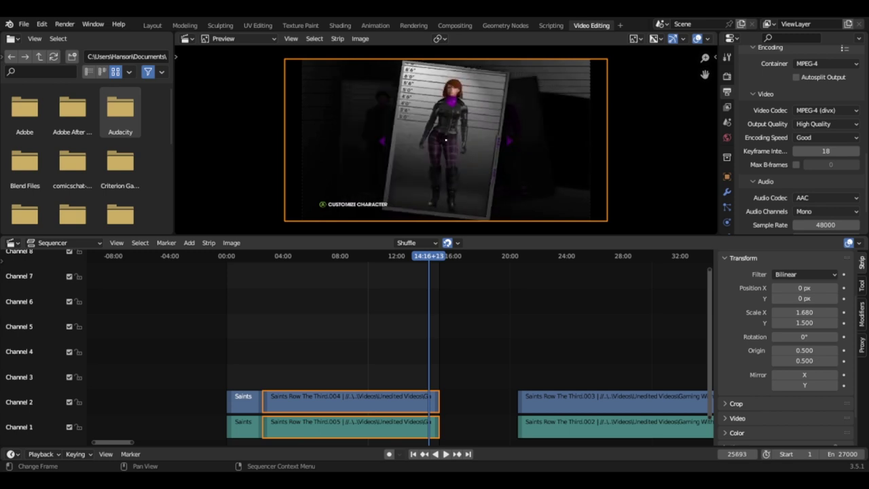
key(Left)
key(Left)
key(Left)
key(Left)
key(Left)
key(Left)
key(Left)
key(Left)
key(Left)
key(Left)
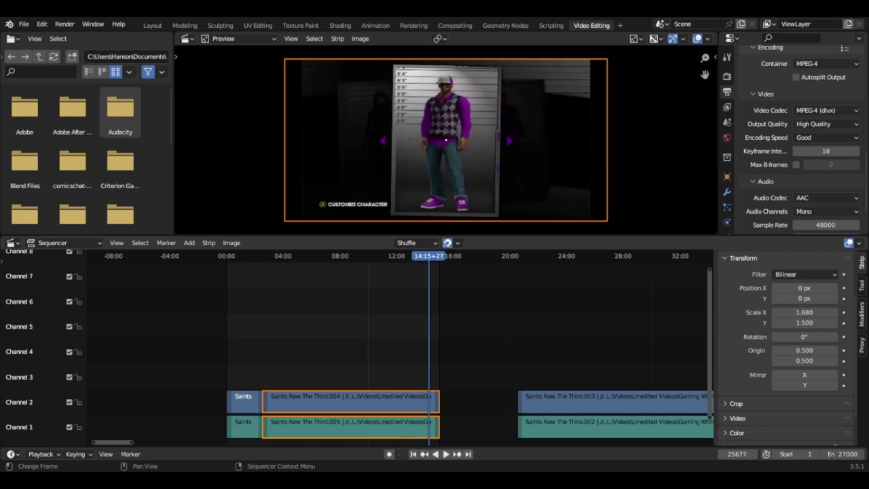
key(Left)
key(Left)
key(Left)
key(Left)
key(Left)
key(Left)
key(Left)
key(Left)
key(Left)
key(Left)
key(Left)
key(Left)
key(Left)
key(Left)
key(Left)
key(Left)
key(Left)
key(Left)
key(Left)
key(Left)
key(Left)
key(Left)
key(Left)
key(Left)
key(Left)
key(Left)
key(Left)
key(Left)
key(Left)
key(Left)
key(Left)
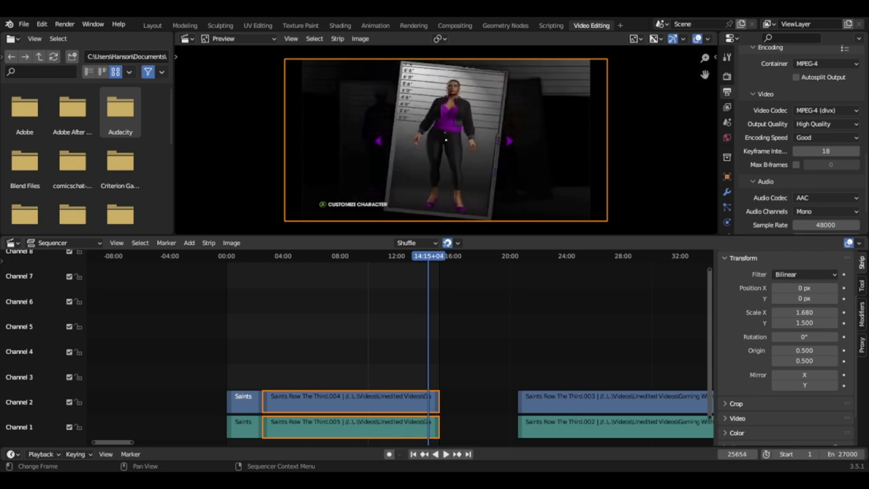
key(Left)
key(Left)
key(Left)
key(Left)
key(Left)
key(Left)
key(Left)
key(Left)
key(Left)
key(Left)
key(Left)
key(Left)
key(Left)
key(Left)
key(Left)
key(Left)
key(Left)
key(Left)
key(Left)
key(Left)
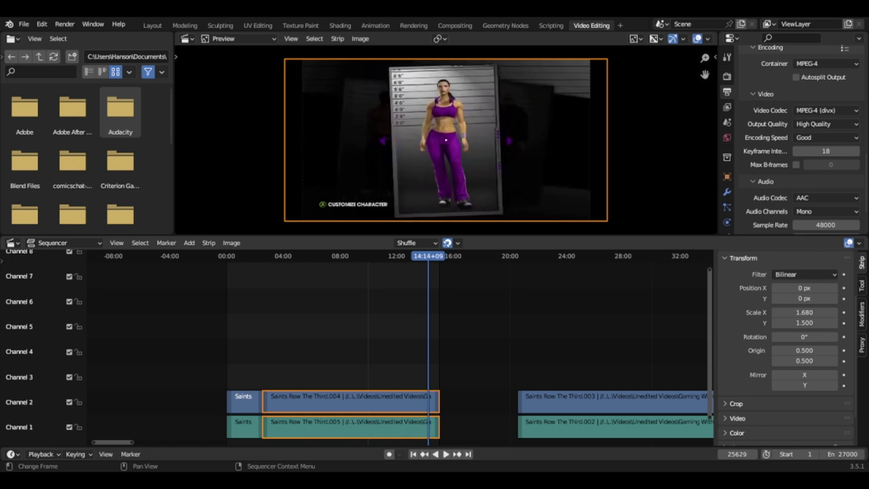
key(Left)
key(Left)
key(Left)
key(Left)
key(Left)
key(Left)
key(Left)
key(Left)
key(Left)
key(Left)
key(Left)
key(Left)
key(Left)
key(Left)
key(Left)
key(Left)
key(Left)
key(Left)
key(Left)
key(Left)
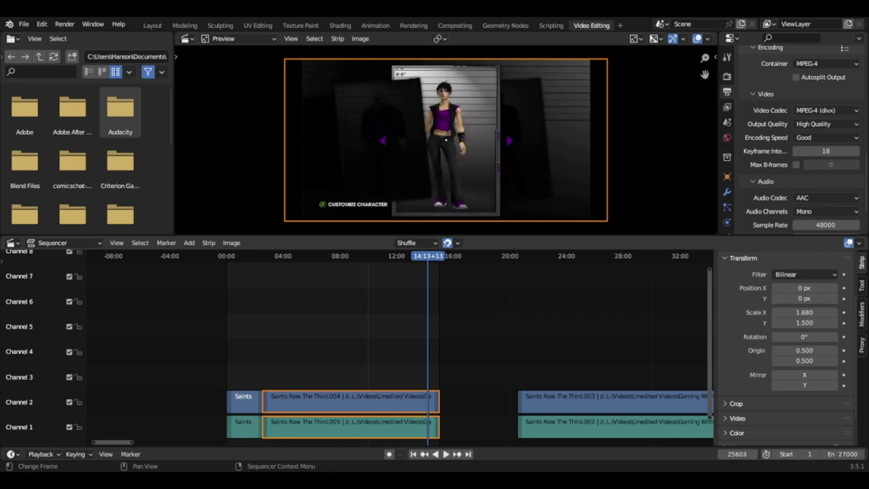
key(Left)
key(Left)
key(Left)
key(Left)
key(Left)
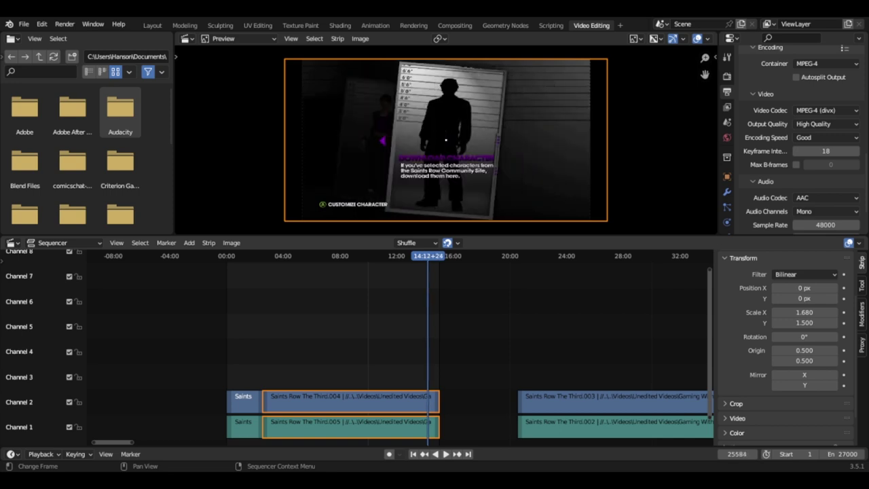
key(Left)
key(Left)
key(Left)
key(Left)
key(Left)
key(Left)
key(Left)
key(Left)
key(Left)
key(Left)
key(Left)
key(Left)
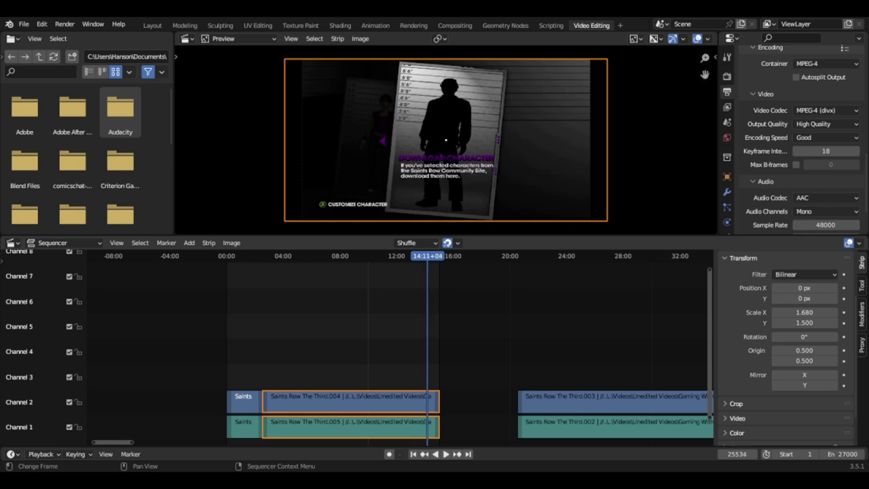
key(Right)
key(Right)
key(Right)
key(Right)
key(Right)
key(Right)
key(Right)
key(Right)
key(Right)
key(Right)
key(Right)
key(Right)
key(Right)
key(Right)
key(Right)
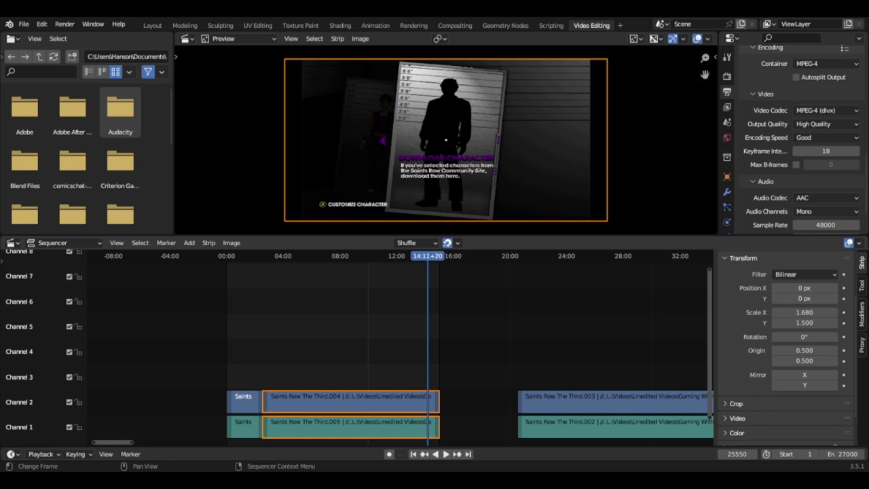
key(Left)
key(Left)
key(Left)
key(Left)
key(Left)
key(Left)
key(Left)
key(Left)
key(Left)
key(Left)
key(Left)
key(Left)
key(Left)
key(Left)
key(Left)
key(Left)
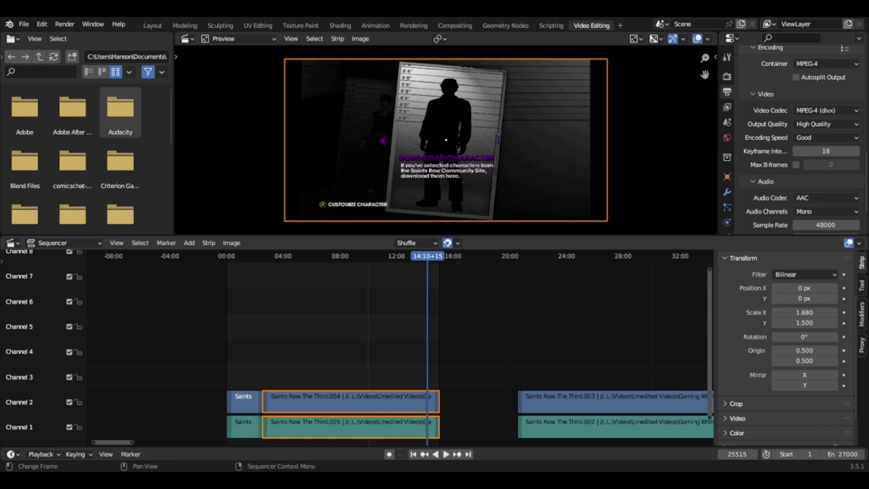
key(Left)
key(Left)
key(Left)
key(Left)
key(Left)
key(Left)
key(Left)
key(Left)
key(Left)
key(Left)
key(Left)
key(Left)
key(Left)
key(Left)
key(Left)
key(Left)
key(Left)
key(Left)
key(Left)
key(Left)
key(Left)
key(Left)
key(Left)
key(Left)
key(Left)
key(Left)
key(Left)
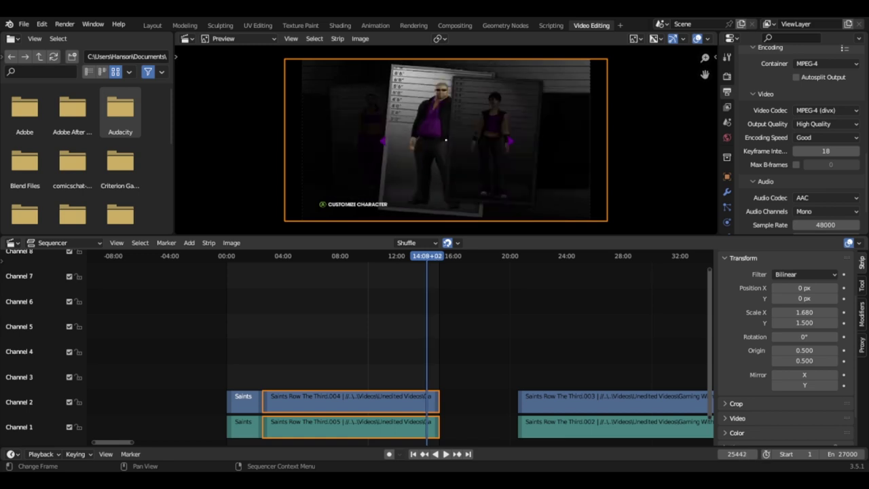
key(Left)
key(Left)
key(Left)
key(Left)
key(Left)
key(Left)
key(Left)
key(Left)
key(Left)
key(Left)
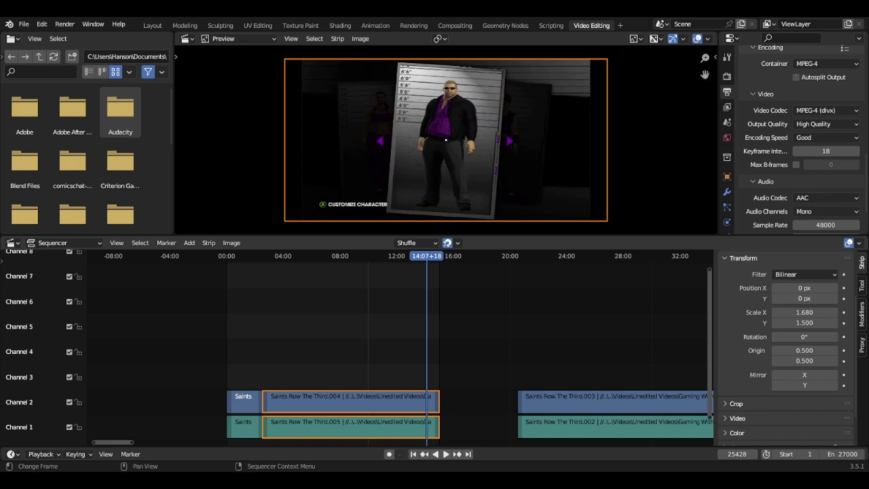
key(Down)
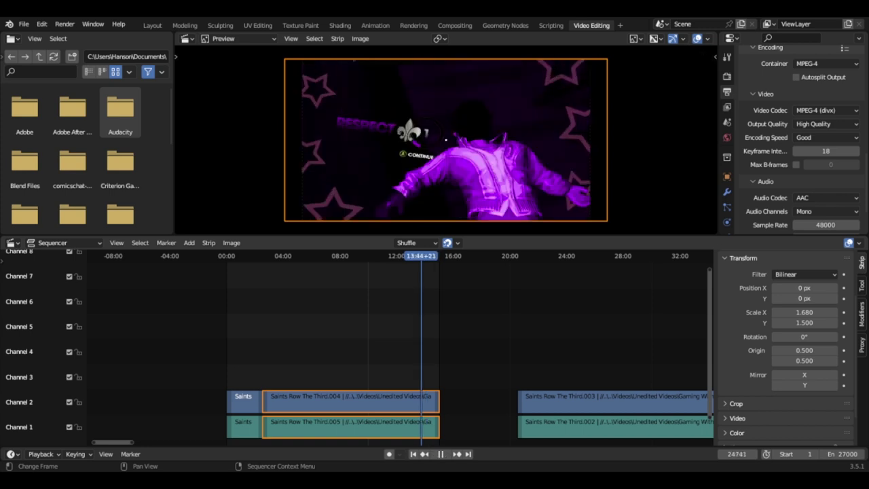
key(space)
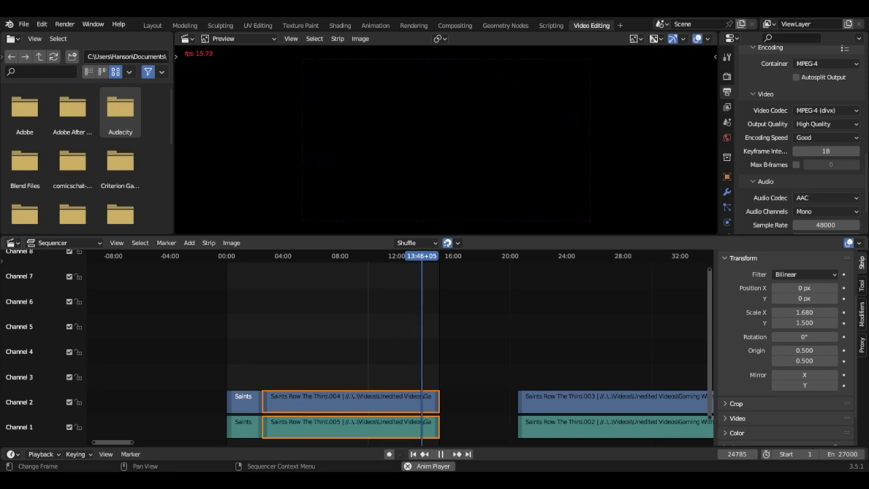
- Stop at frame 24787 (13:46) and split the .004 and .005 strips there
key(space)
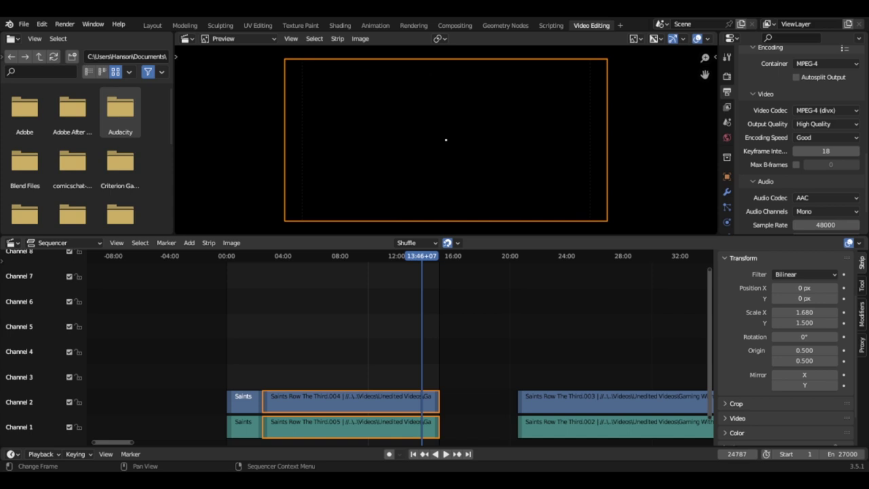
key(k)
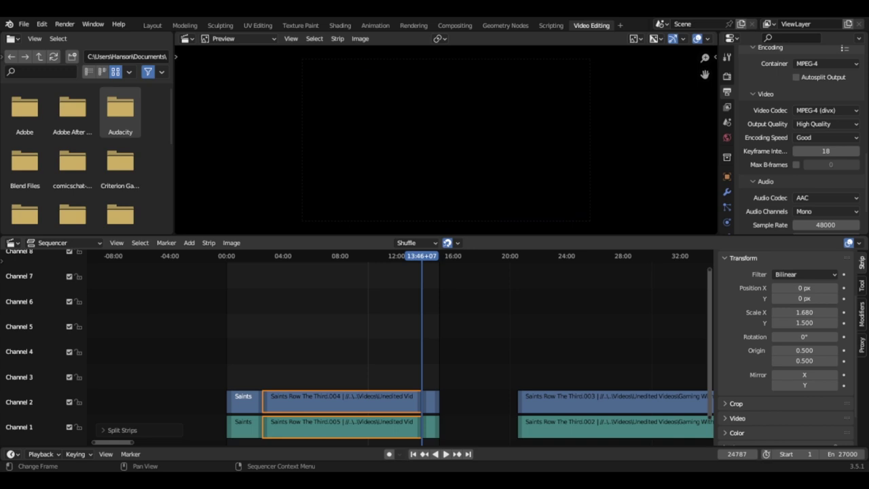
- Delete the long front pieces, then box-select the short tail pieces after 13:46
key(Delete)
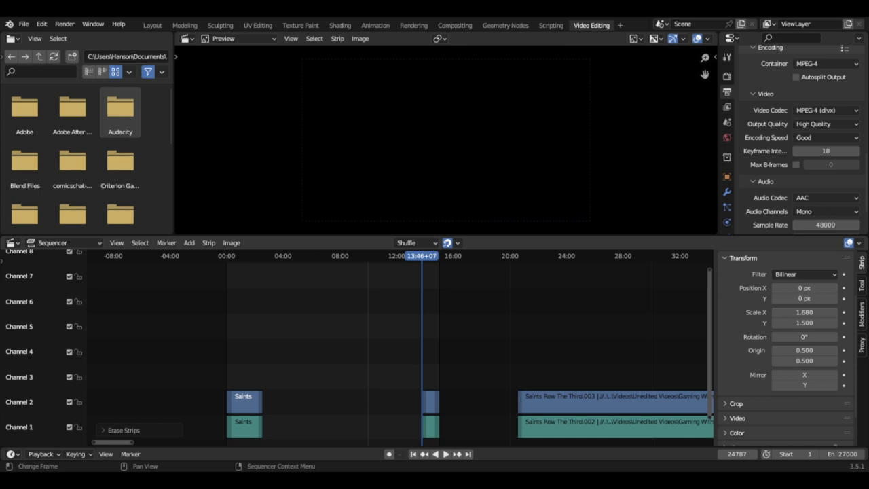
key(b)
drag(408, 376, 437, 435)
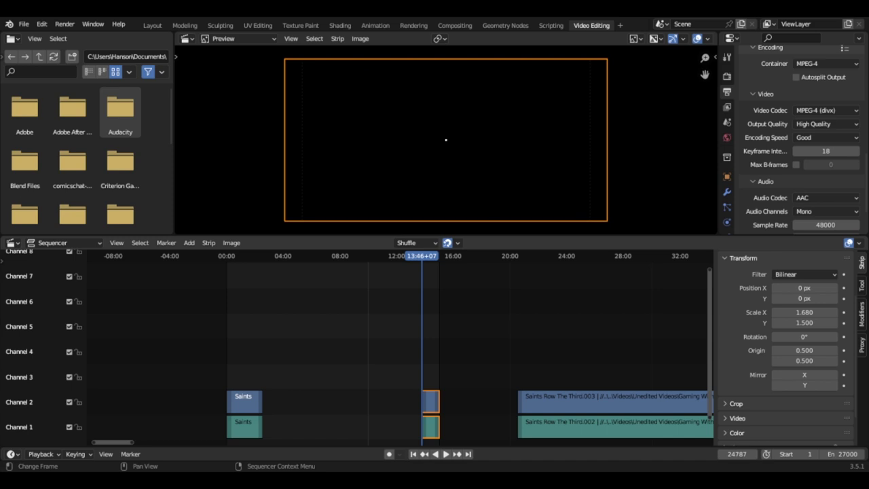
- Slide the short clip tails along time so they sit right after the Saints intro strips at about 02:31
key(g)
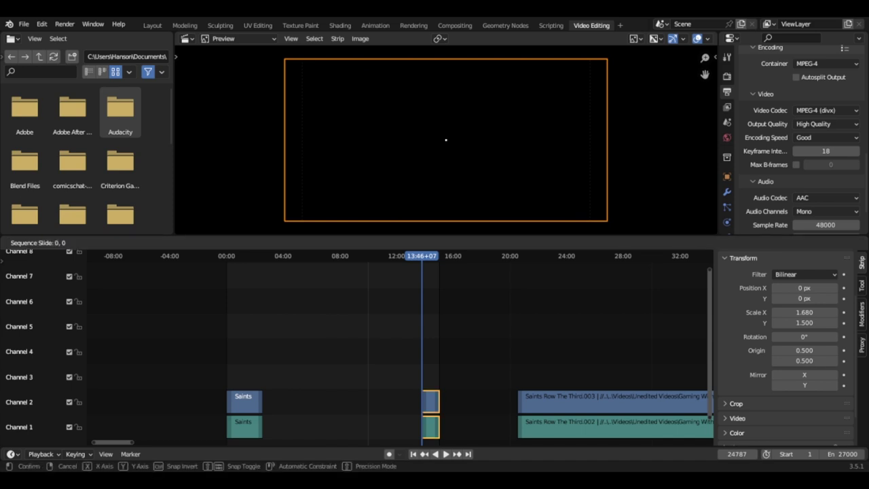
key(x)
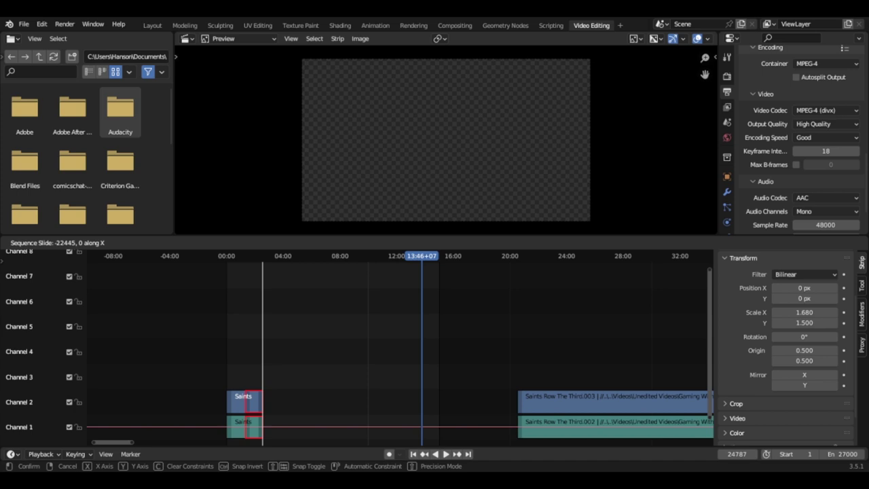
key(Return)
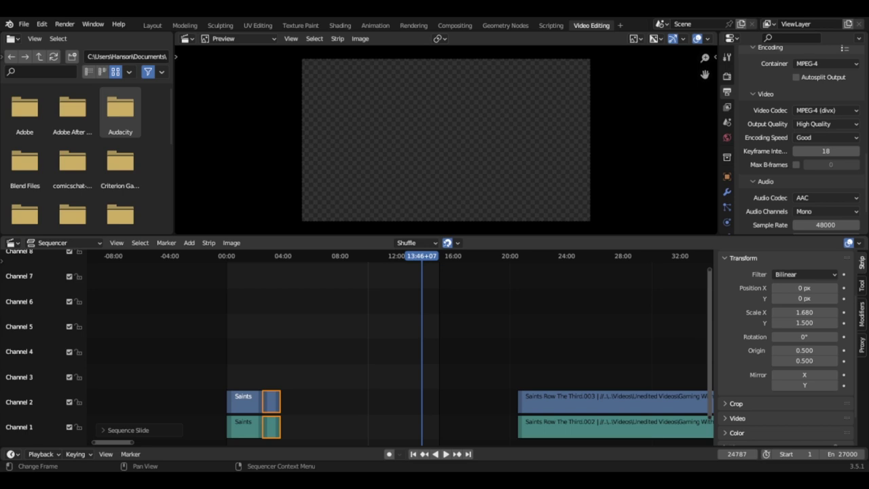
drag(421, 256, 270, 256)
key(space)
click(254, 256)
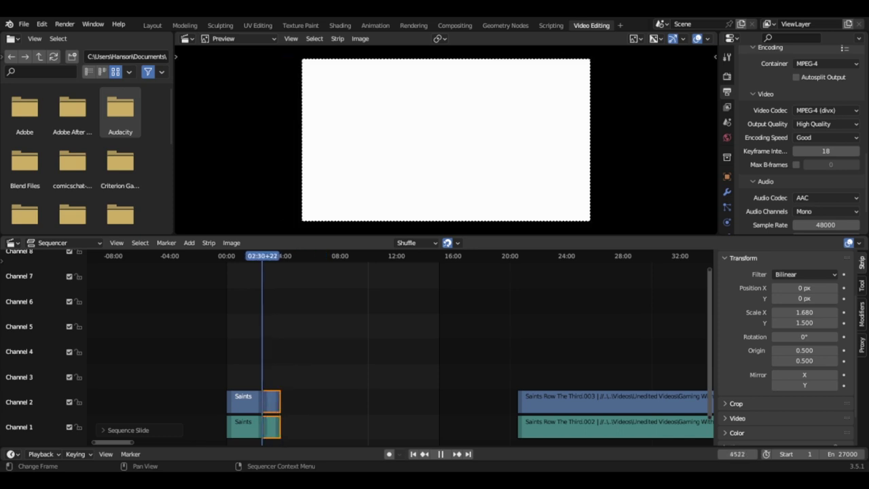
click(258, 255)
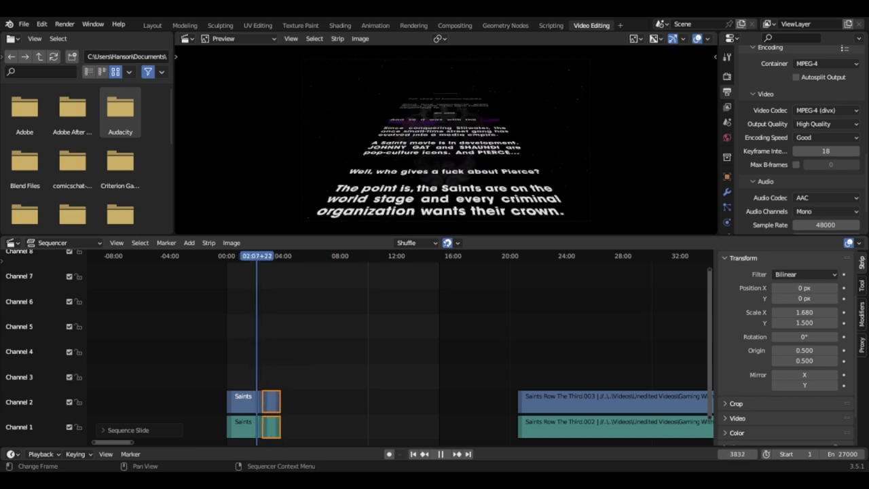
key(space)
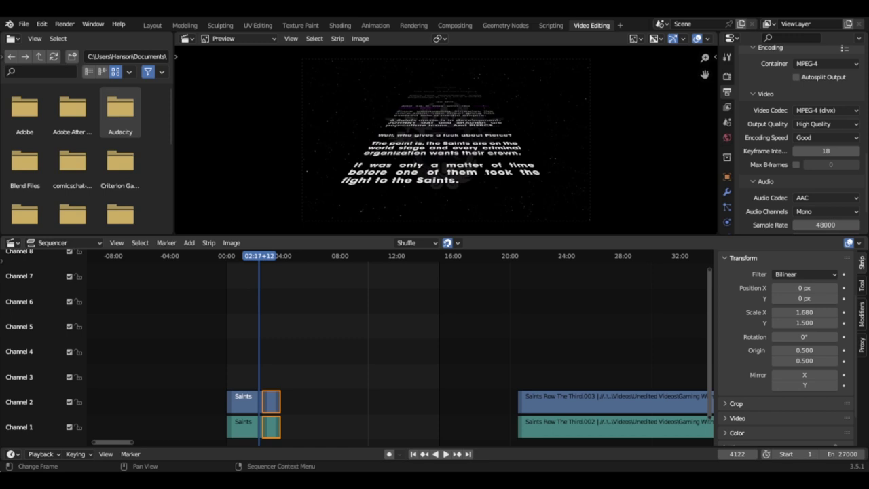
key(space)
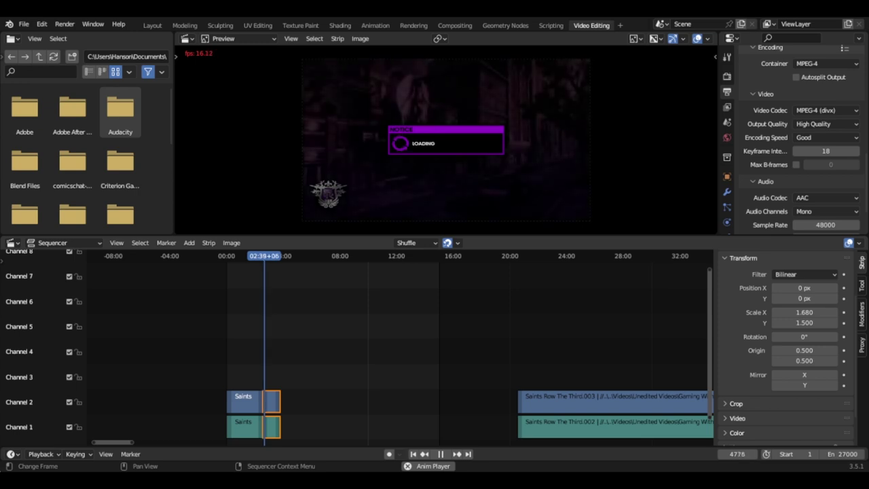
- Find frame 4800 (02:40+00) and split the selected Saints video and sound strips there
key(space)
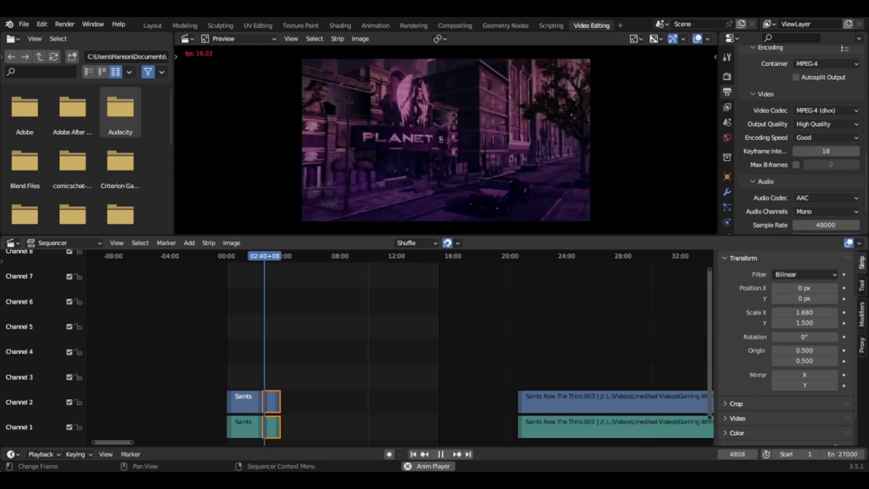
click(442, 139)
scroll(442, 139, up, 1)
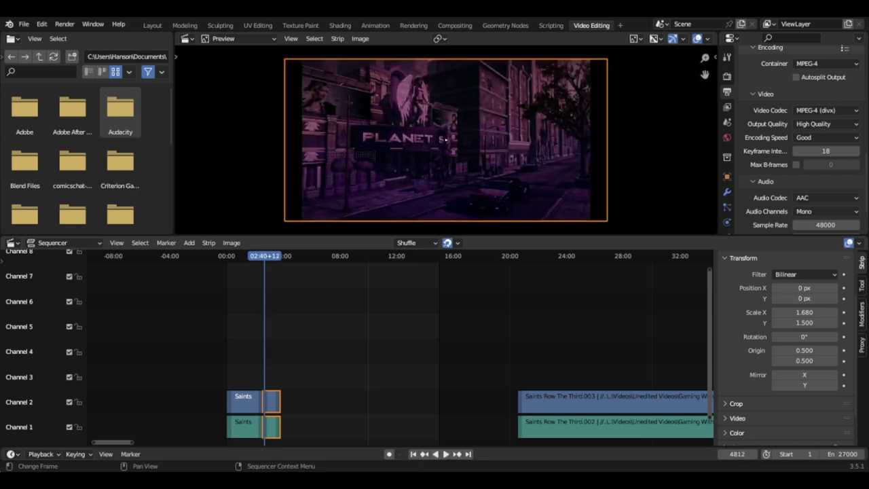
key(Left)
key(Left)
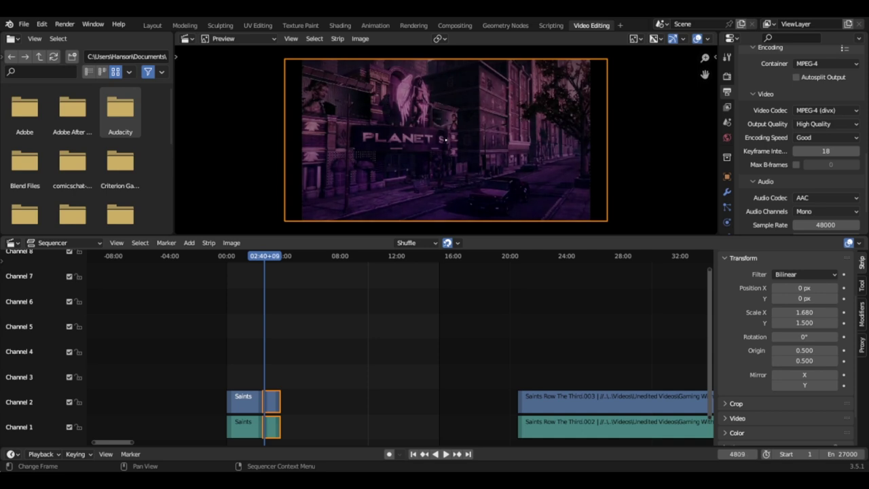
key(Left)
key(Left)
key(Left)
key(Left)
key(Left)
key(Left)
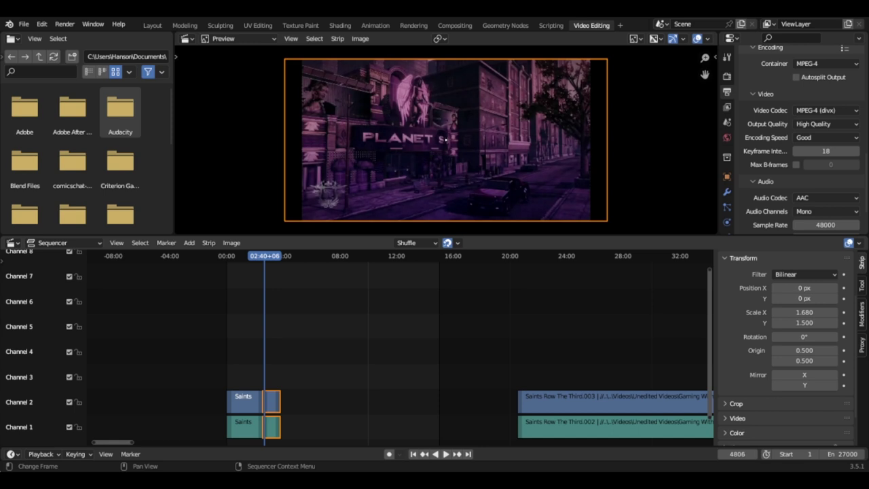
key(Left)
key(Left)
key(Left)
key(Left)
key(Left)
key(Left)
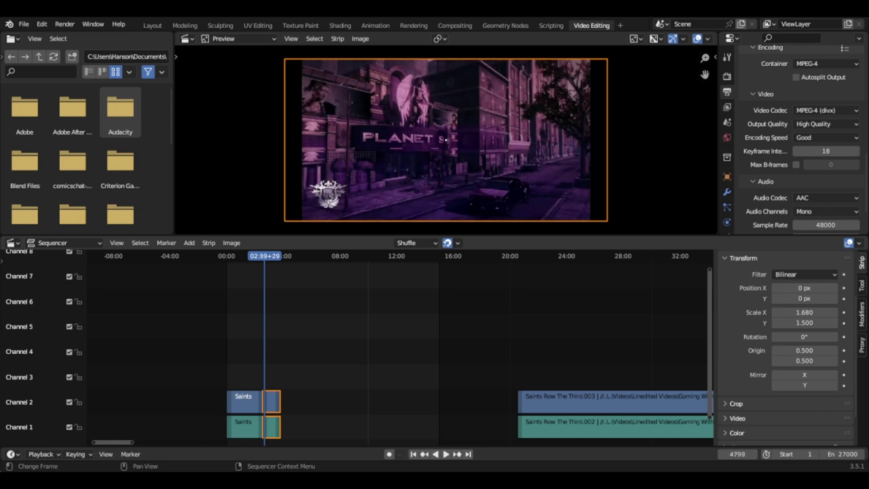
key(Right)
key(Right)
key(Right)
key(Right)
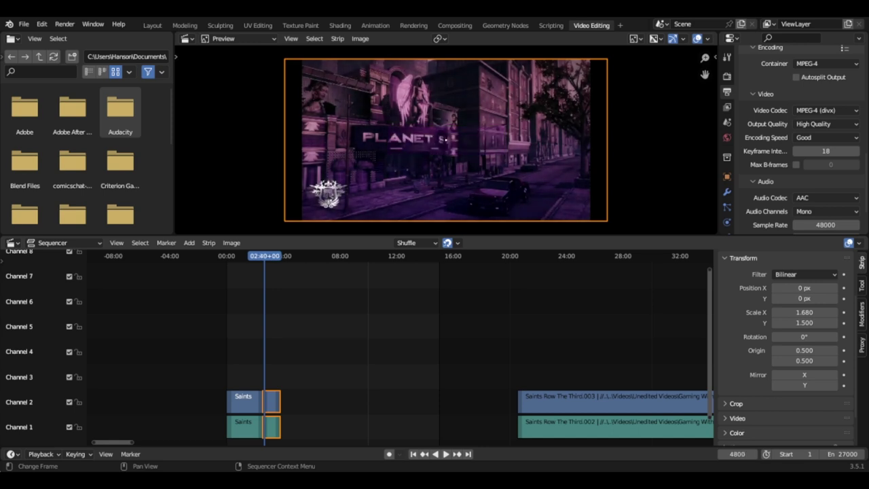
key(Left)
key(Left)
key(Left)
key(Left)
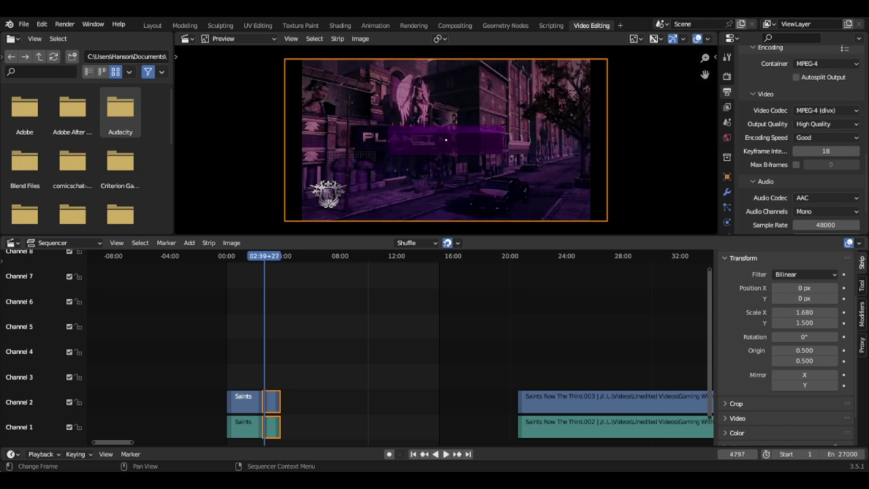
key(Right)
key(Right)
key(Right)
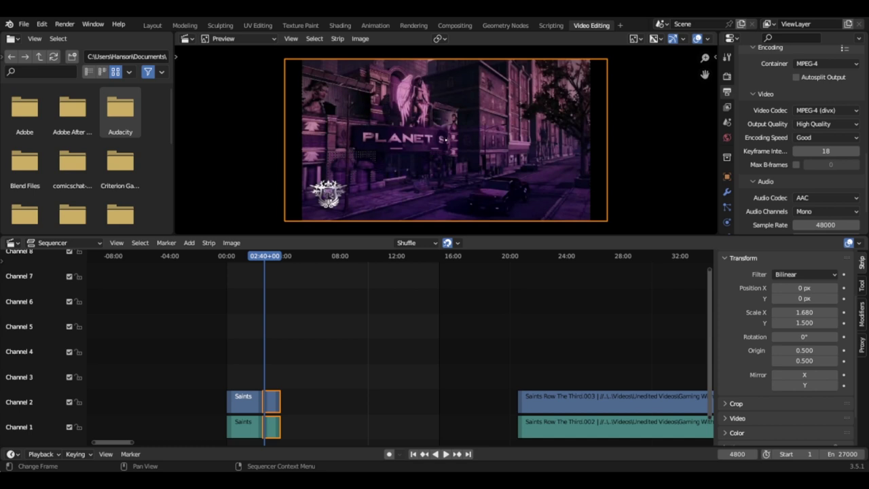
key(k)
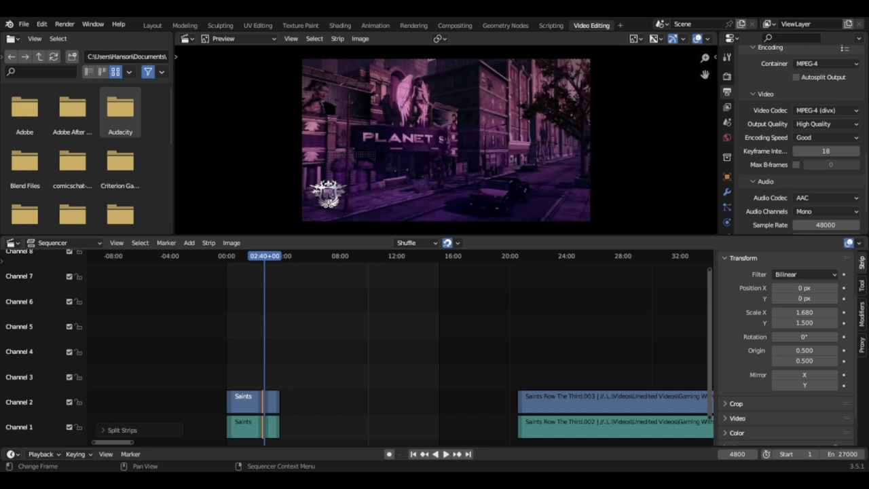
- Delete the split-off pieces and box-select the two short strip pieces after the cut
key(Delete)
key(b)
drag(269, 372, 287, 428)
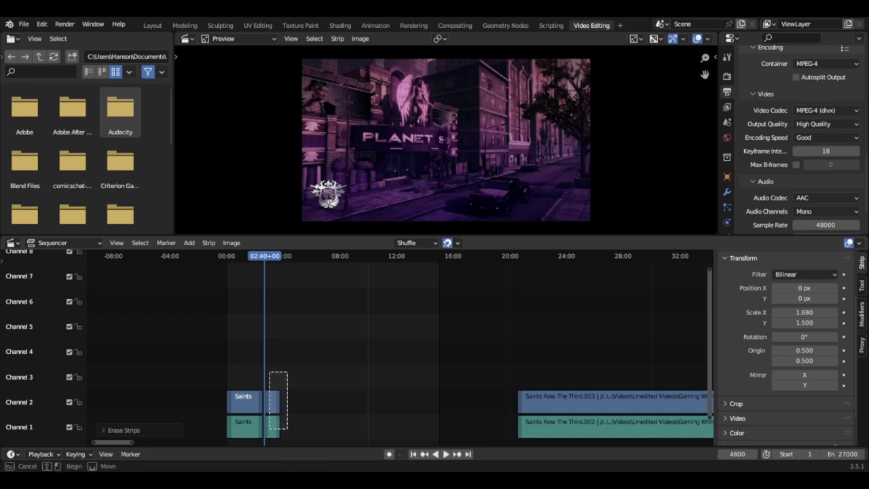
drag(287, 428, 287, 428)
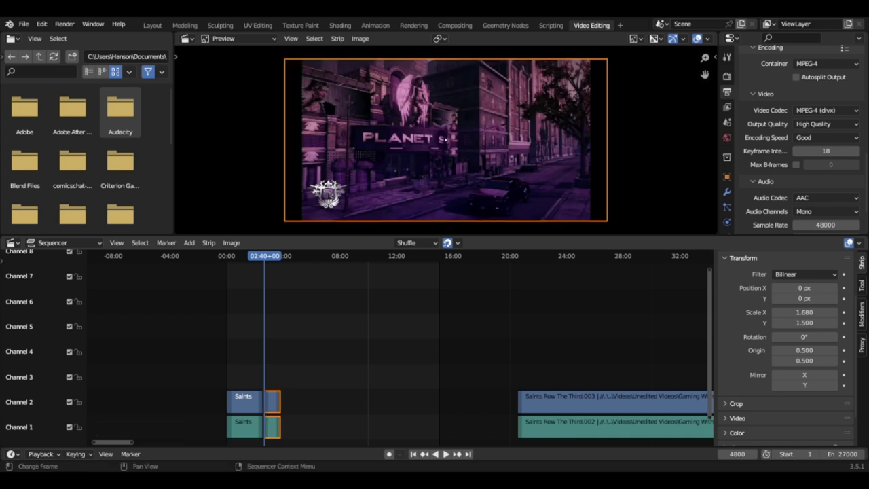
- Slide the selected pieces earlier in time so frame 4800 shows the Customize Character screen
key(g)
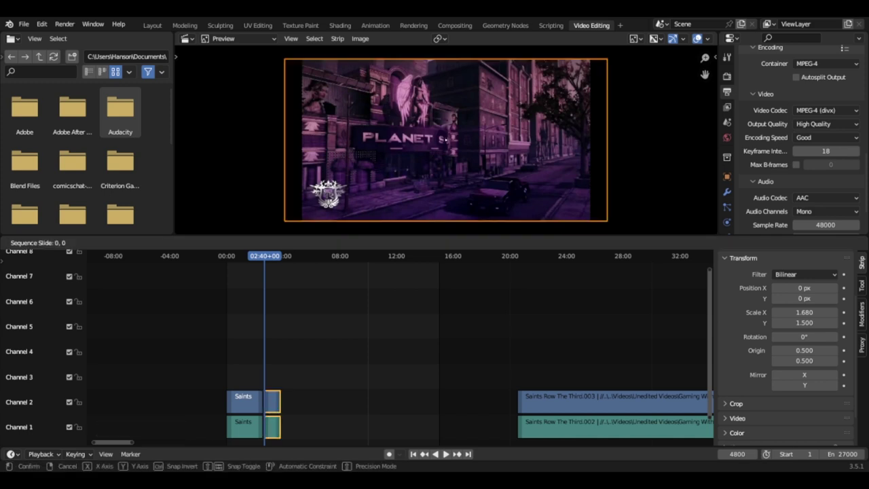
key(x)
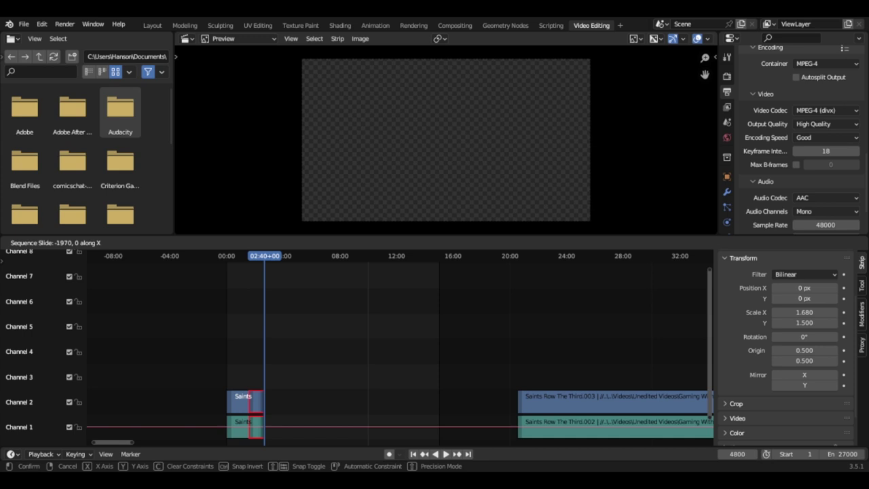
key(Return)
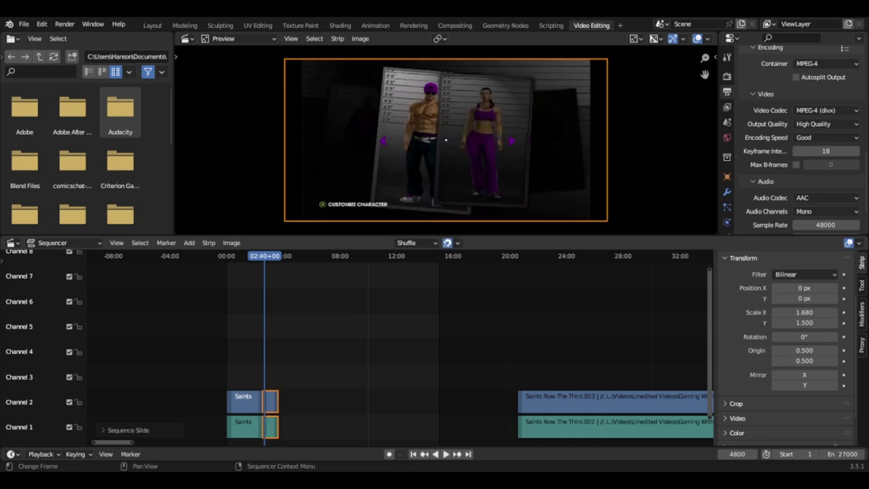
key(shift+ctrl+space)
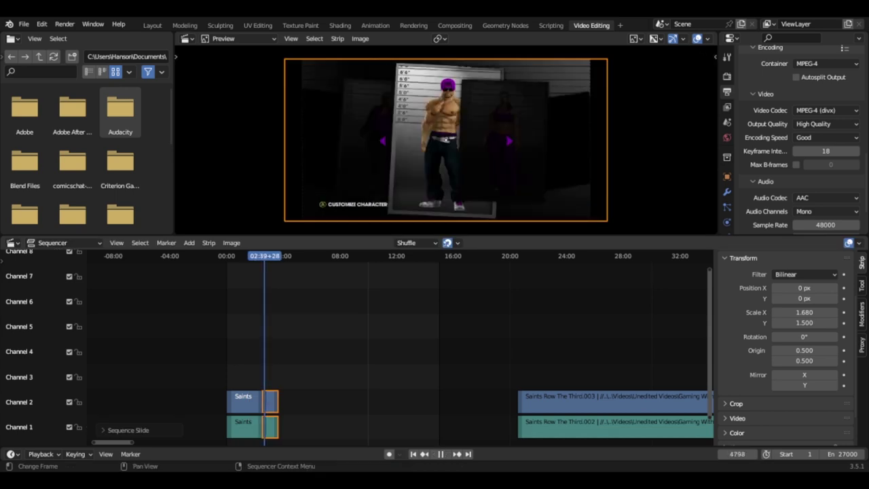
key(space)
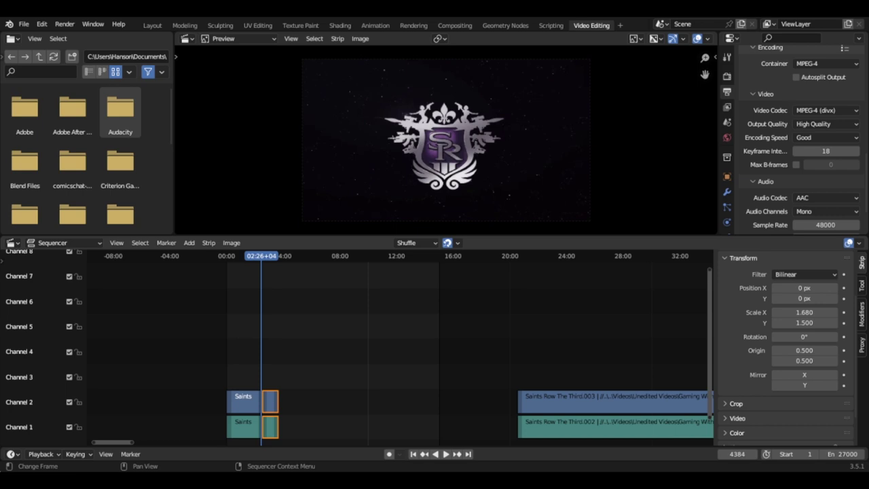
key(space)
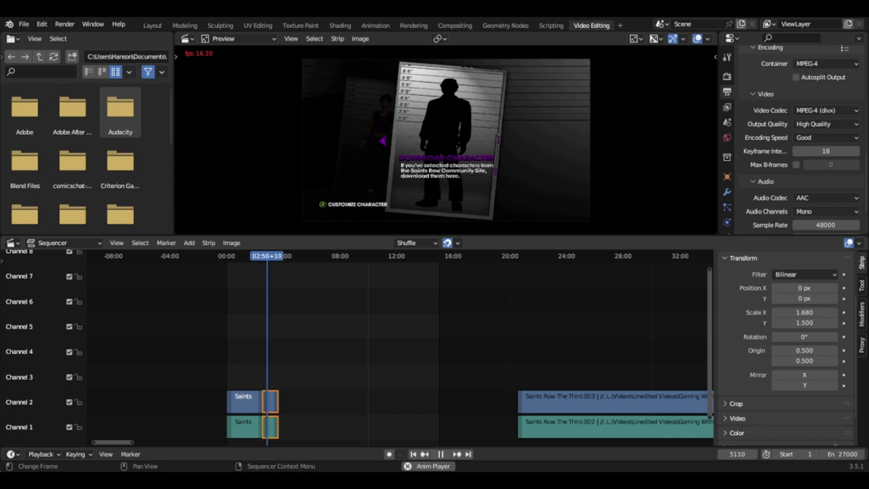
key(space)
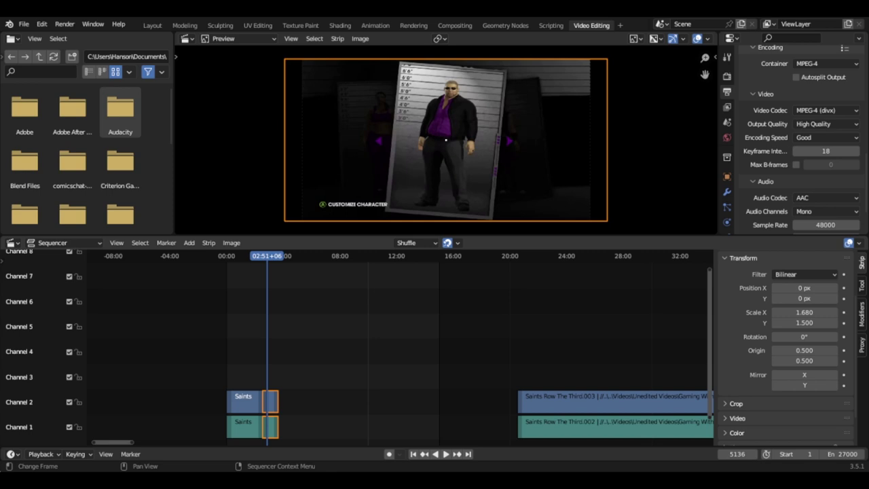
key(alt+a)
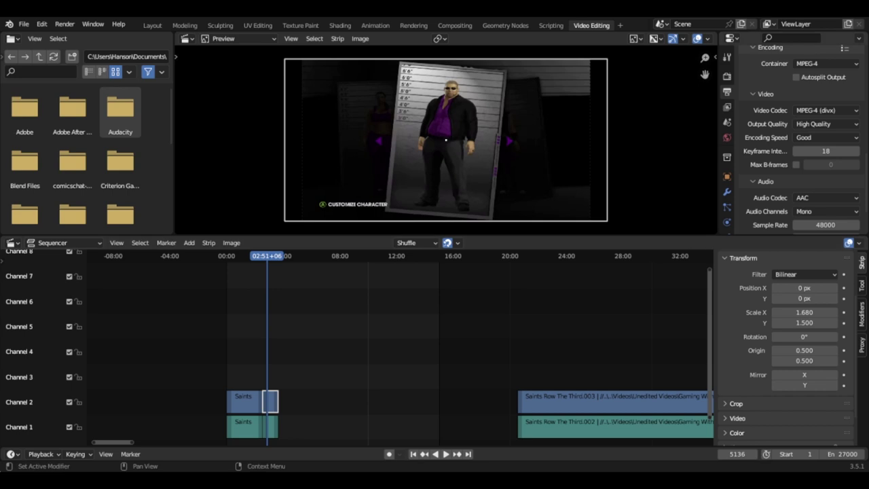
- Add a Speed Control effect strip on channel 3 above the Saints piece and play it back
scroll(801, 136, up, 5)
scroll(801, 136, up, 3)
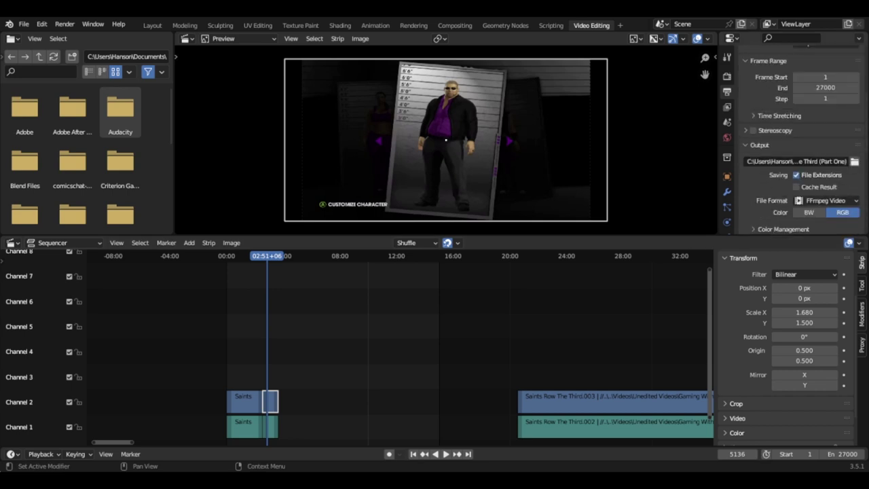
scroll(801, 139, up, 3)
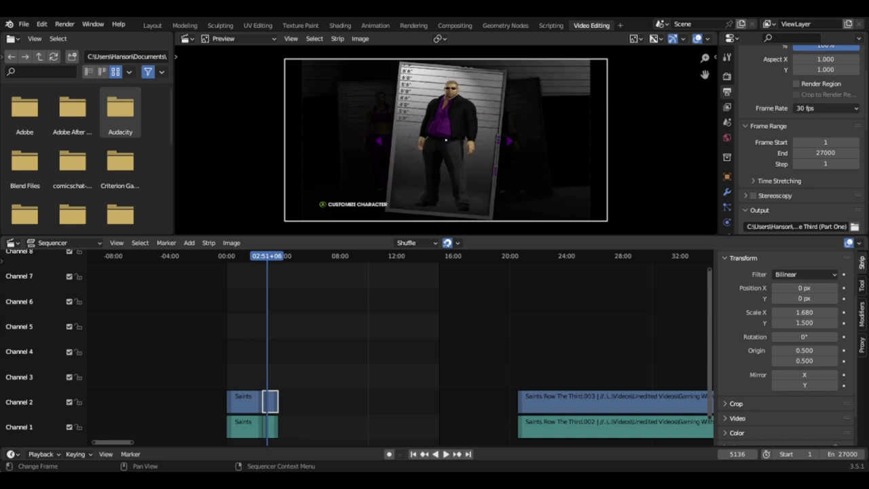
click(189, 242)
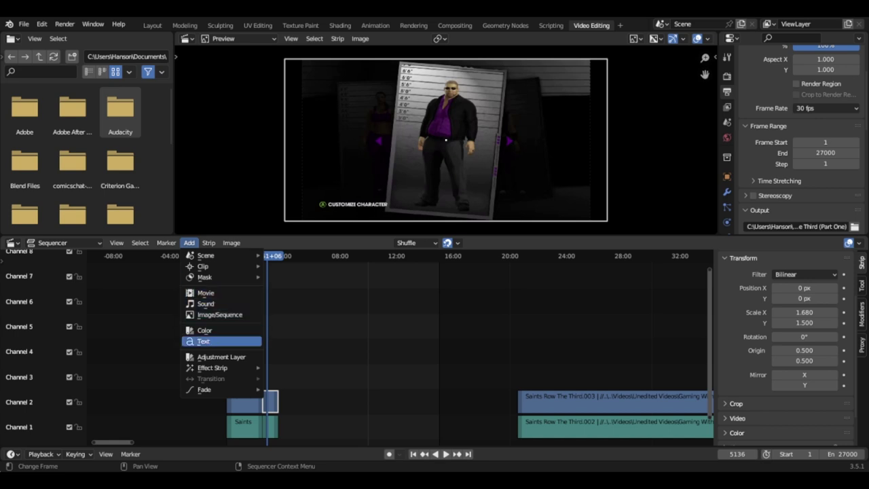
mouse_move(217, 367)
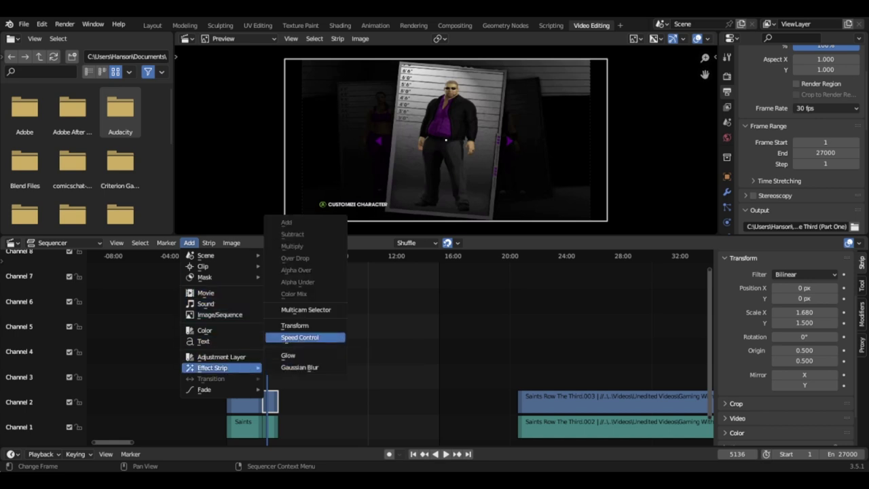
click(298, 338)
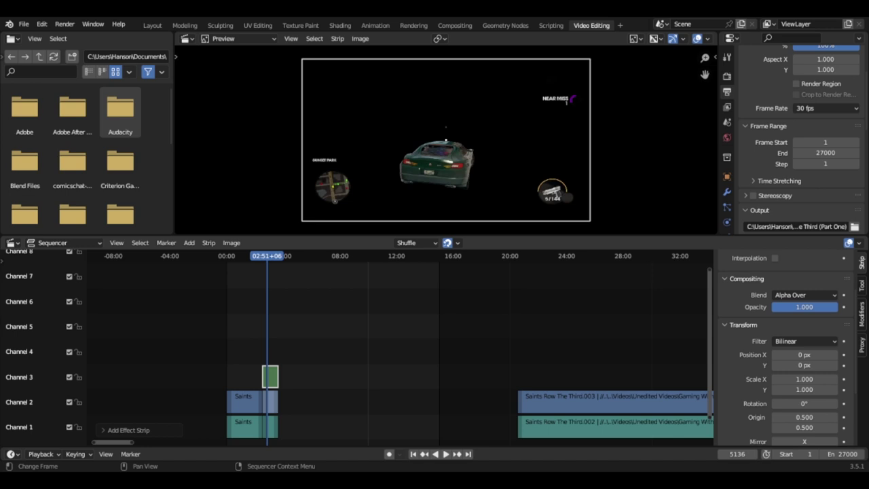
key(space)
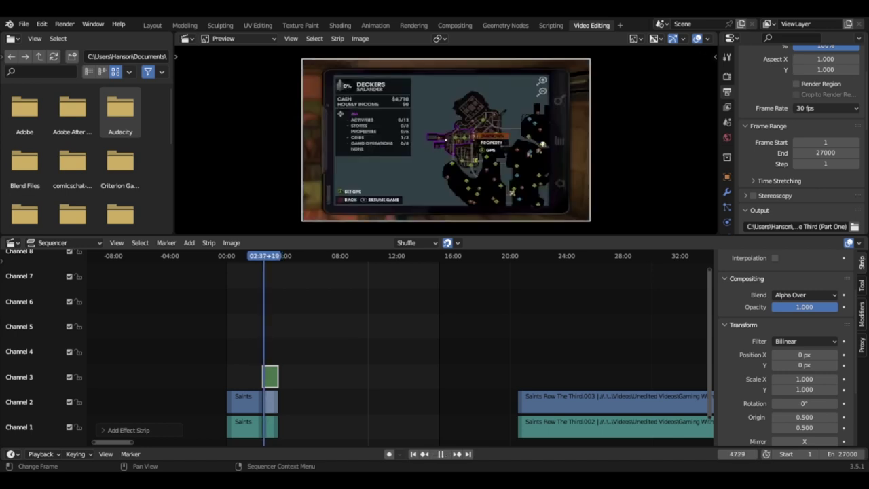
key(space)
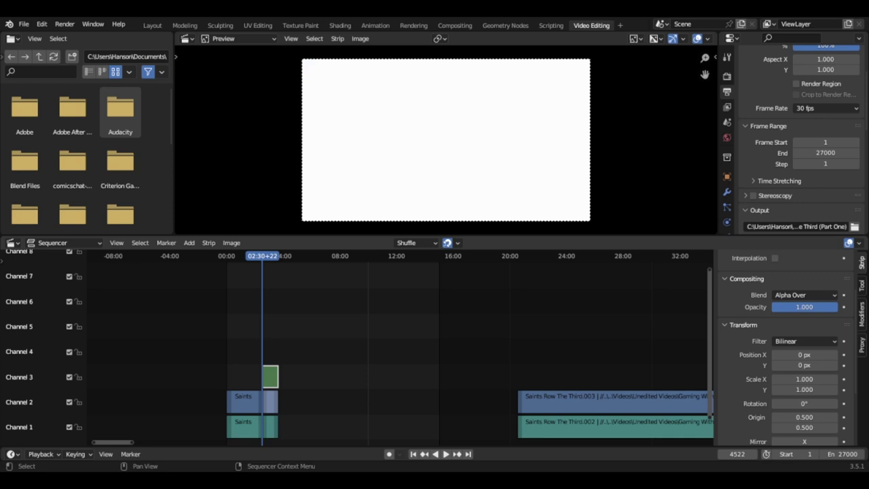
- Delete strips from the timeline, jumping to the first frame and opening the Add menu without adding anything
key(a)
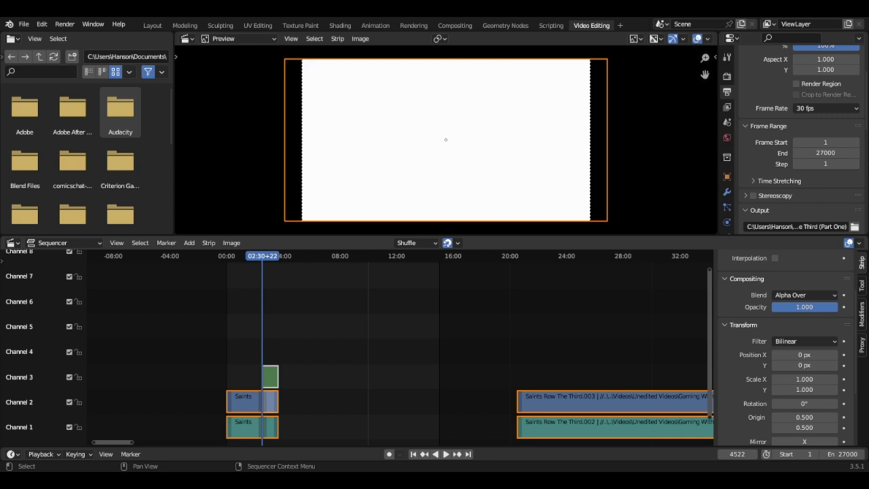
key(Delete)
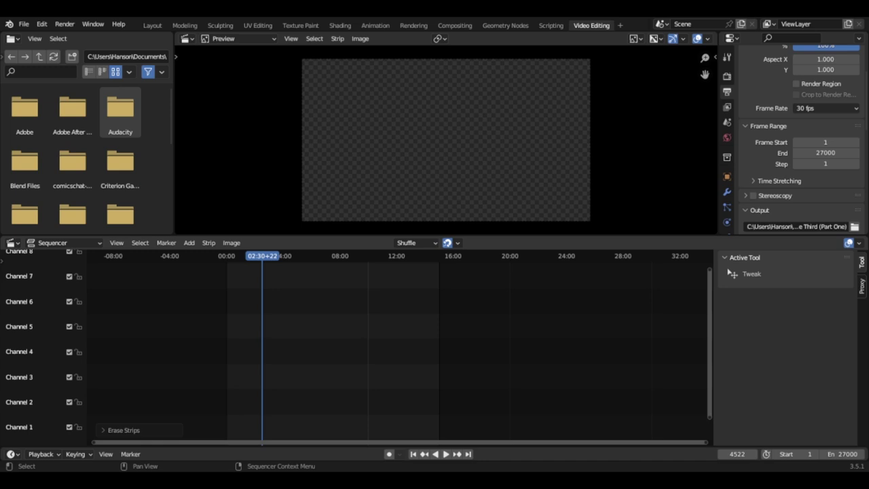
click(190, 242)
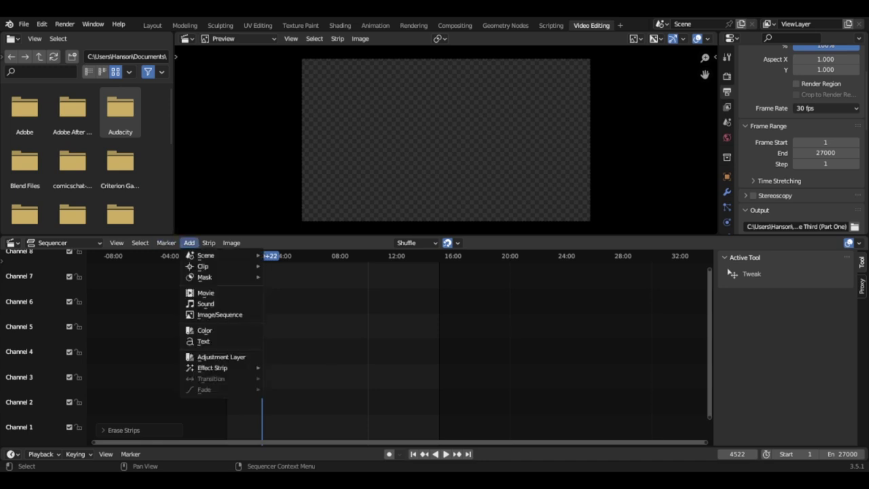
key(Escape)
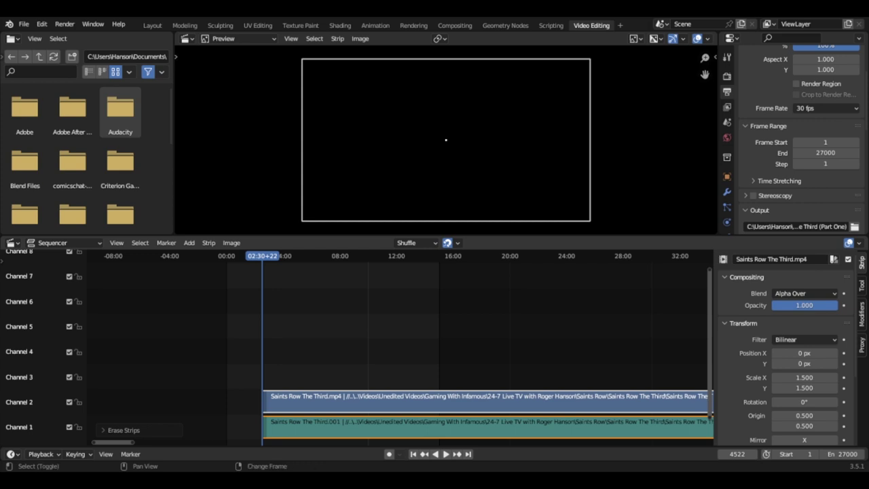
key(shift+Left)
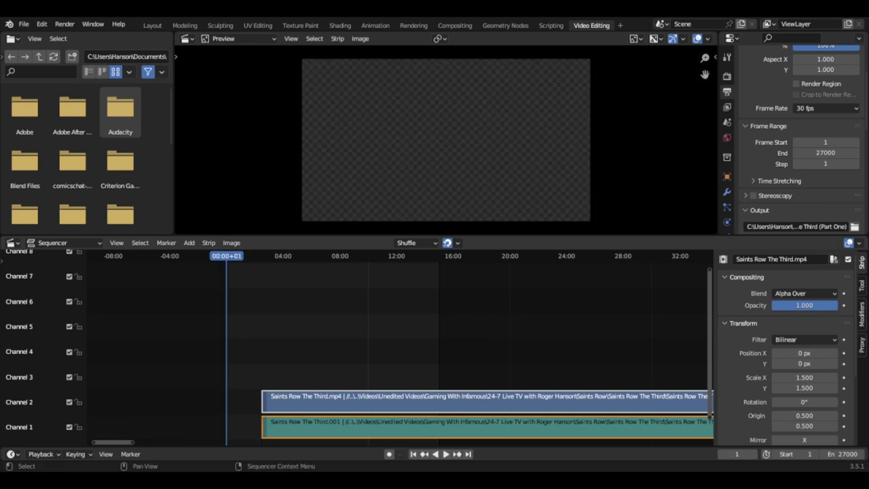
key(Delete)
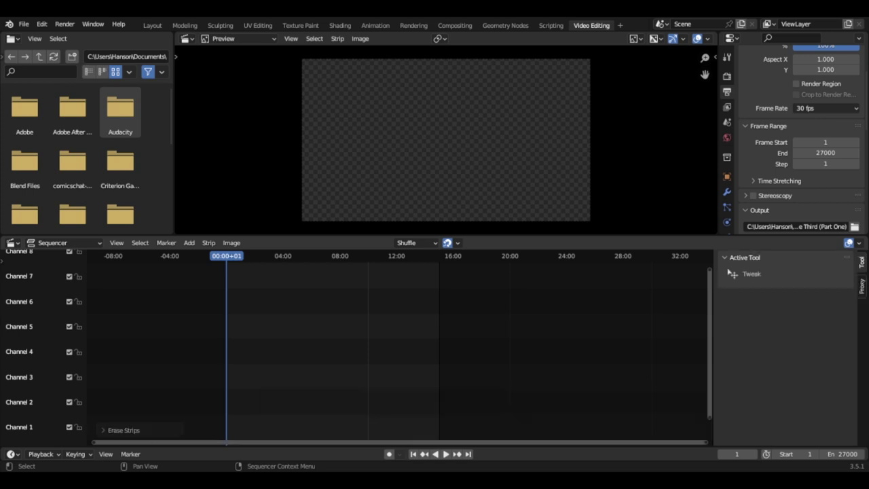
click(189, 242)
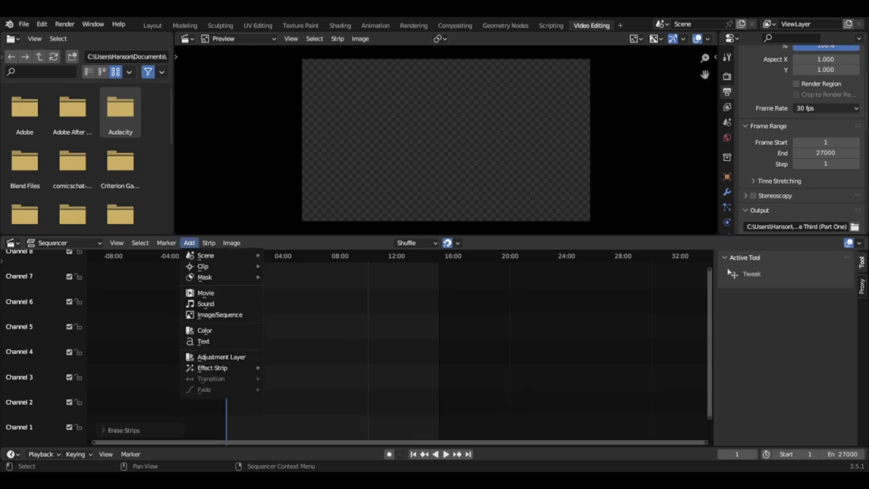
key(Escape)
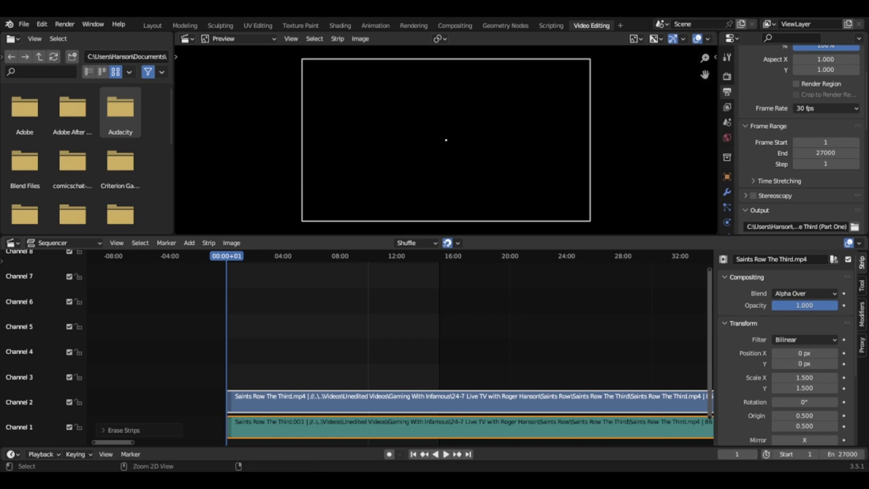
key(Delete)
- Undo back through history until the Speed strip is gone and the split clips are whole again
key(ctrl+z)
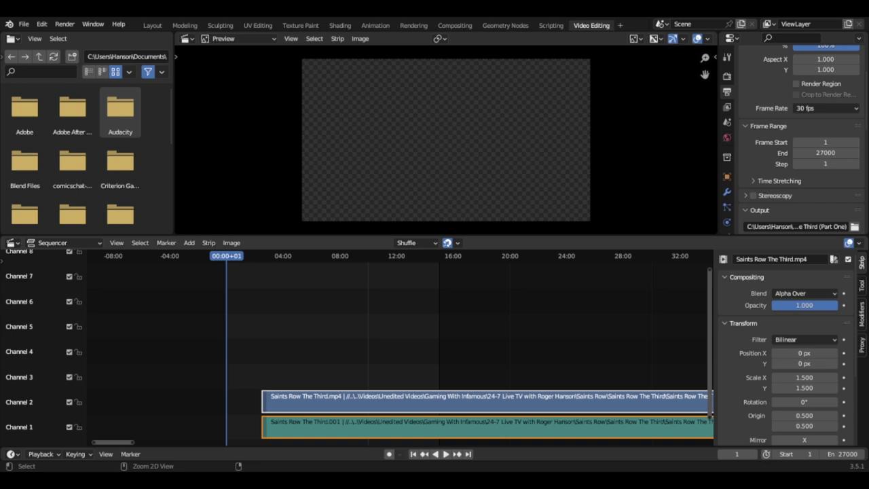
key(Page_Up)
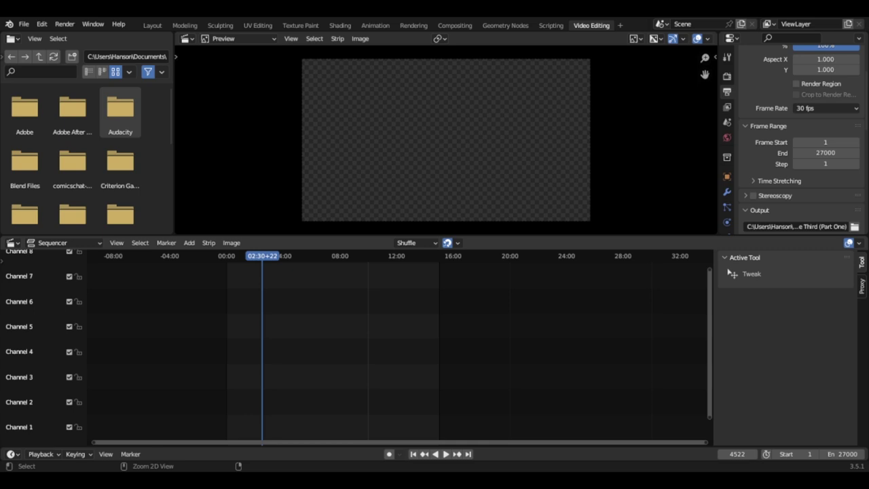
key(ctrl+z)
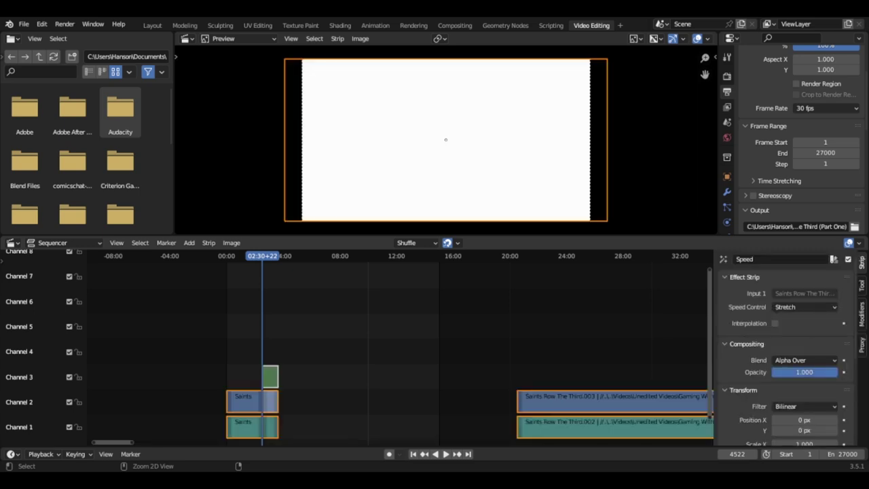
click(267, 325)
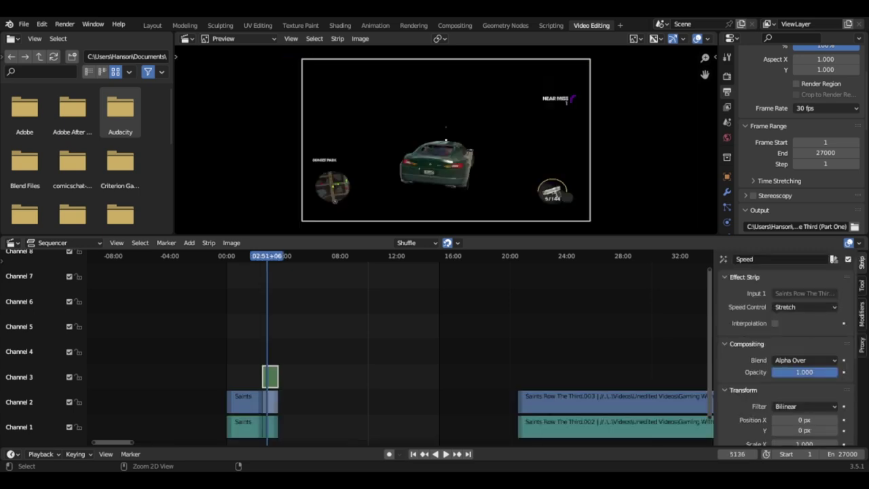
key(ctrl+z)
key(ctrl+z)
key(ctrl+z)
key(ctrl+z)
key(ctrl+z)
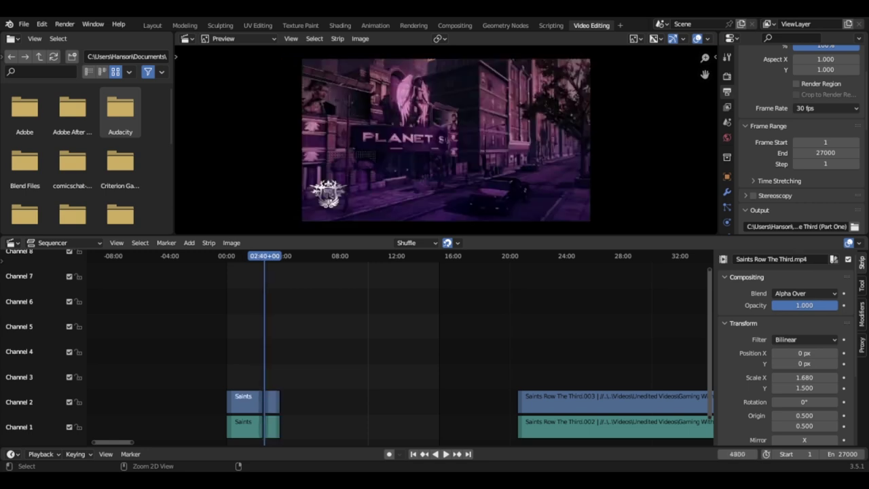
key(ctrl+z)
key(ctrl+z)
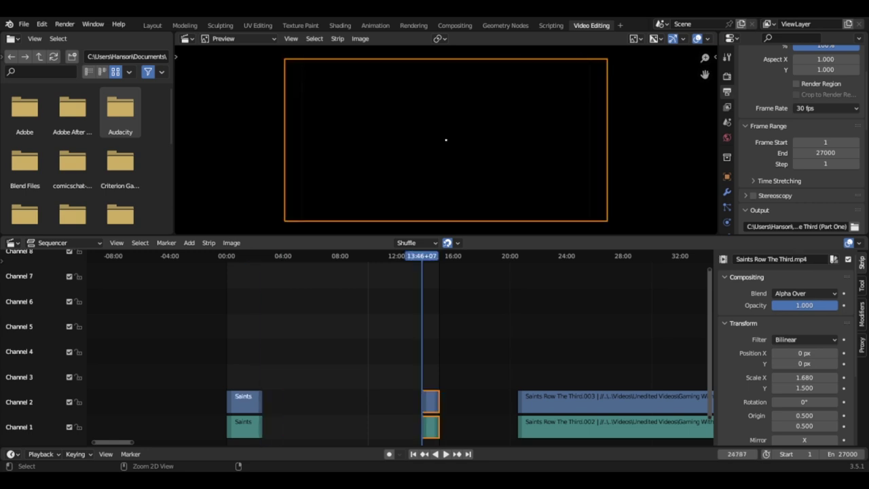
key(ctrl+z)
key(ctrl+z)
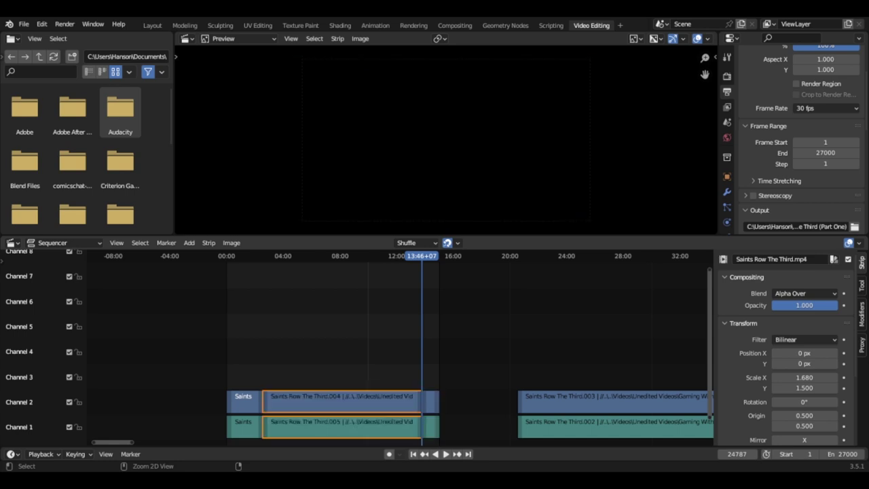
key(ctrl+z)
key(ctrl+z)
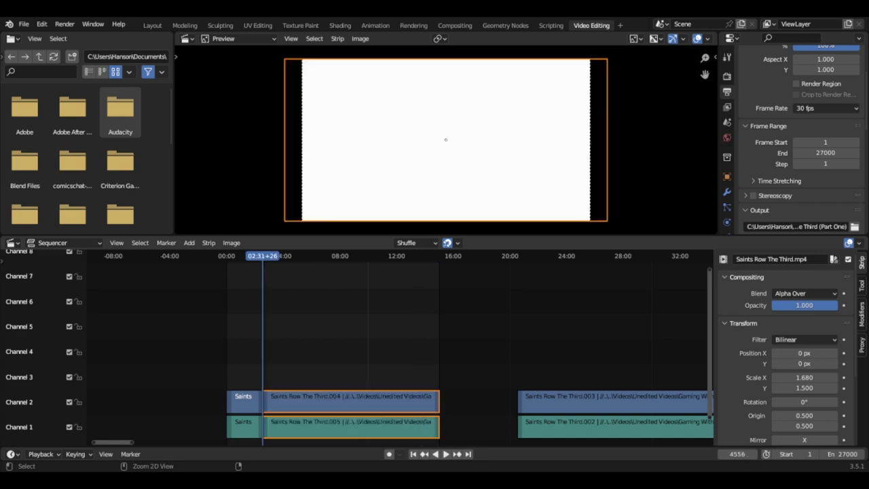
key(ctrl+z)
key(ctrl+z)
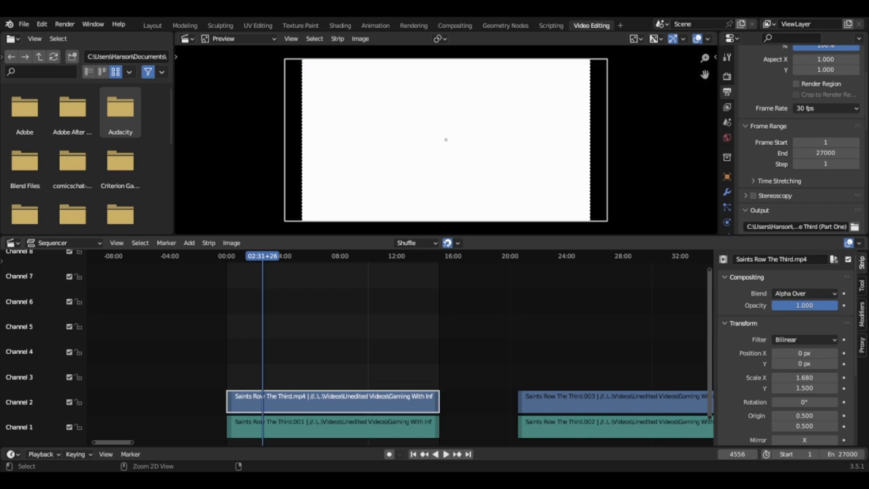
- Set the video strip's Scale X to 1.680 and Scale Y to 1.560
mouse_move(803, 387)
mouse_down()
mouse_move(815, 388)
mouse_move(804, 387)
mouse_up()
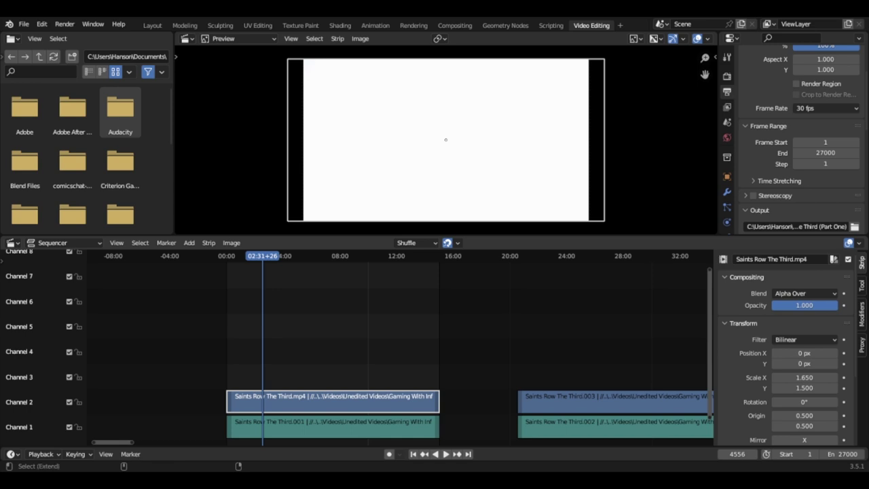
drag(804, 377, 807, 377)
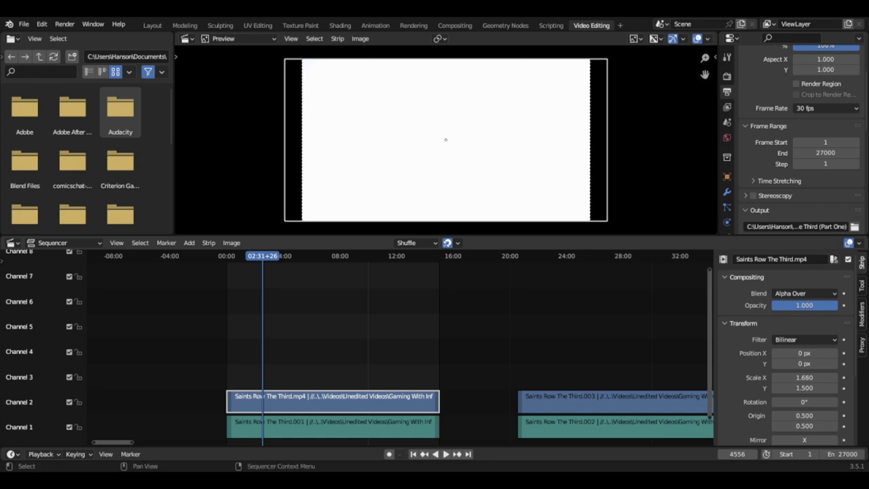
shift+drag(804, 388, 805, 387)
- Cancel a vertical rescale, then select all four Saints Row strips and delete them
key(alt+a)
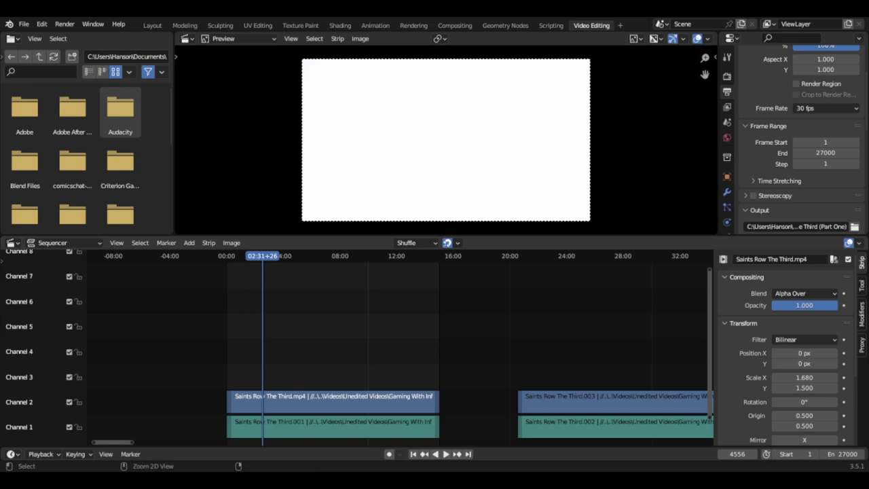
key(s)
key(y)
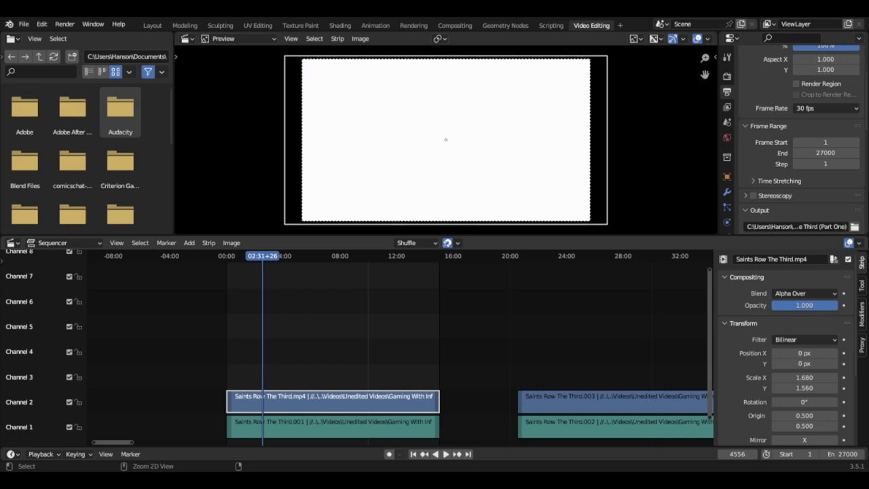
key(Escape)
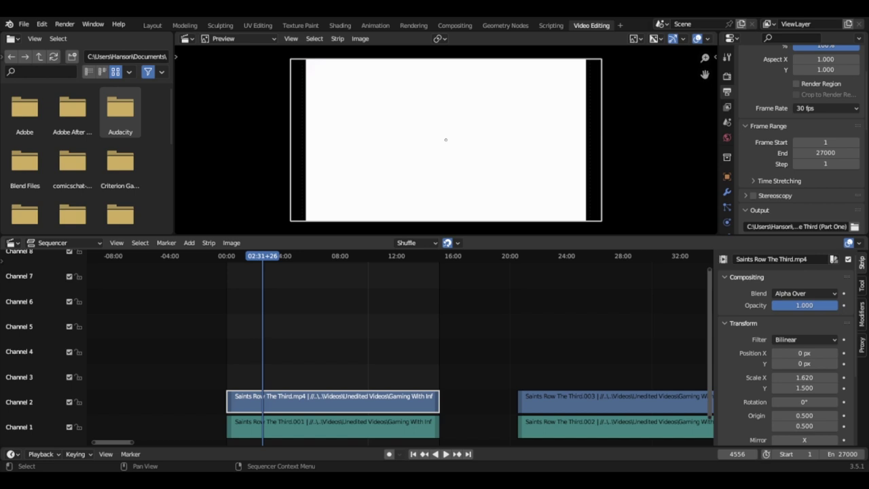
key(a)
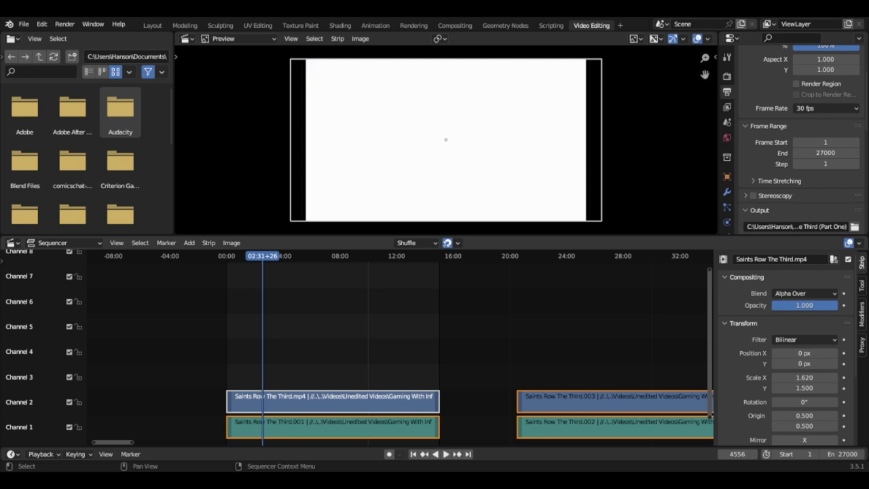
key(Delete)
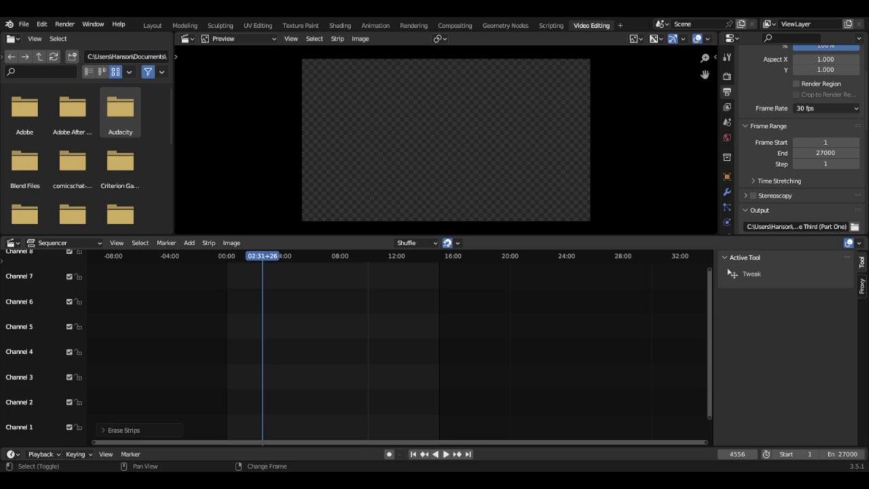
- Re-add the full Saints Row movie strips from frame 1 on channels 1–2, with only the video strip selected
key(shift+Left)
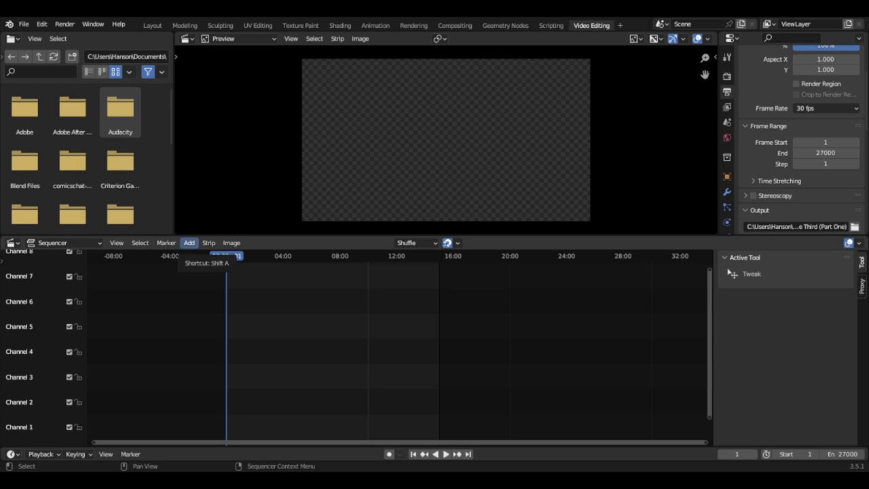
click(188, 242)
click(204, 291)
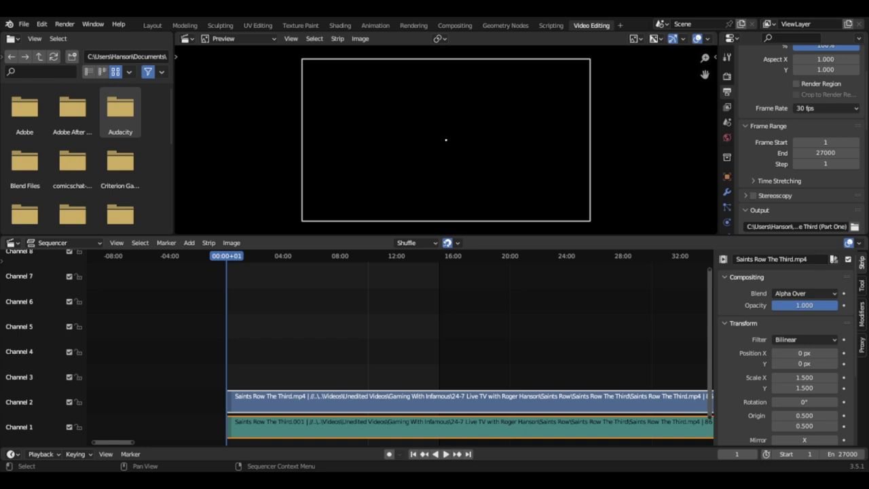
click(469, 401)
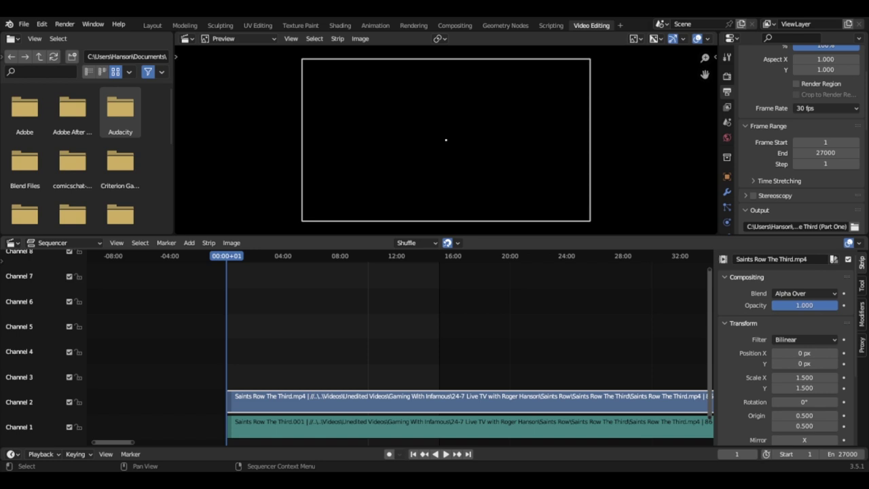
- Add a Speed Control effect strip on channel 3 above the selected Saints Row video
click(189, 242)
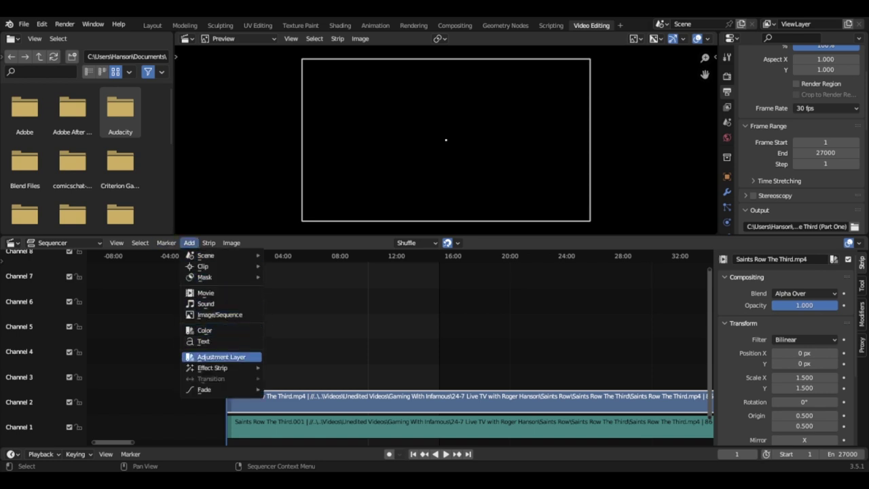
mouse_move(212, 367)
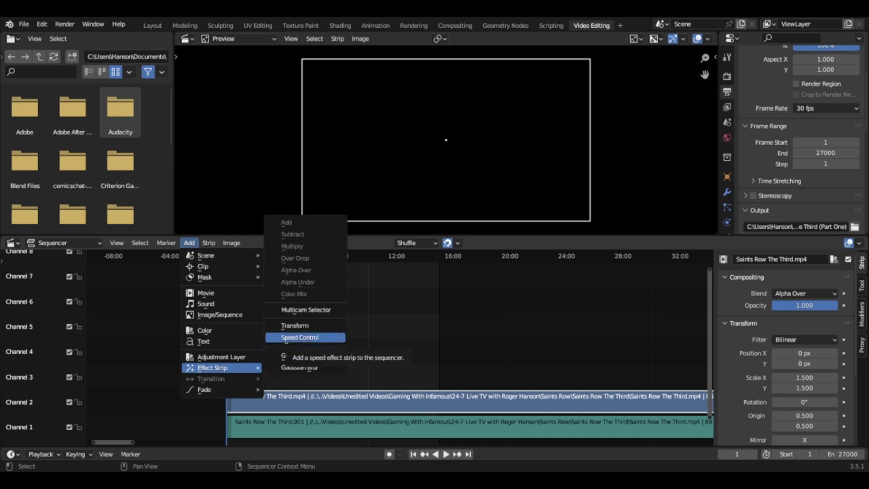
click(298, 338)
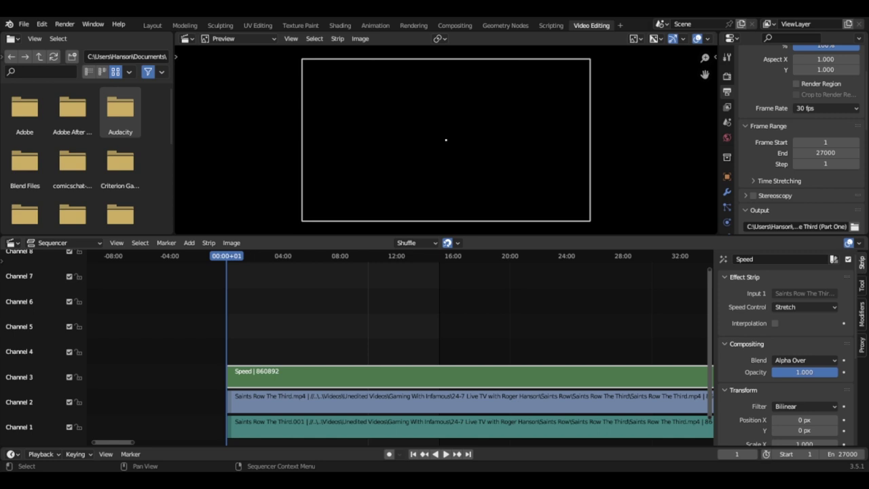
- Select the video, sound and Speed strips in turn to inspect the Speed strip's Stretch settings
click(469, 401)
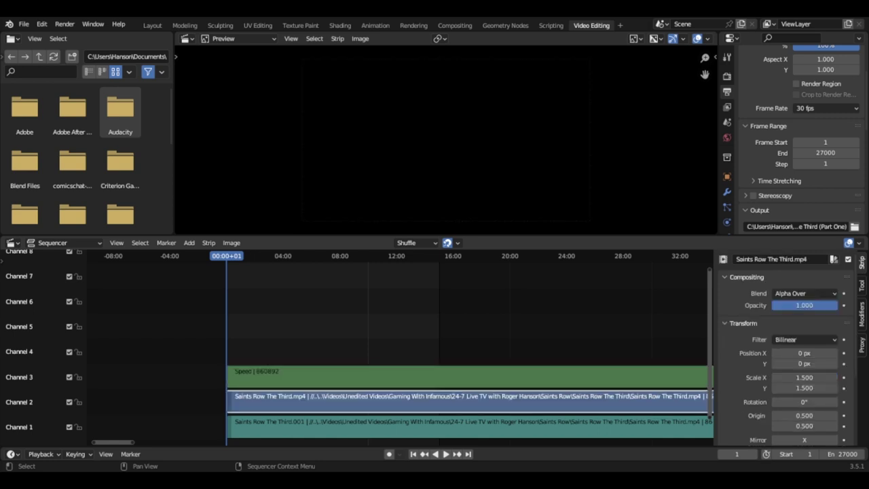
click(468, 376)
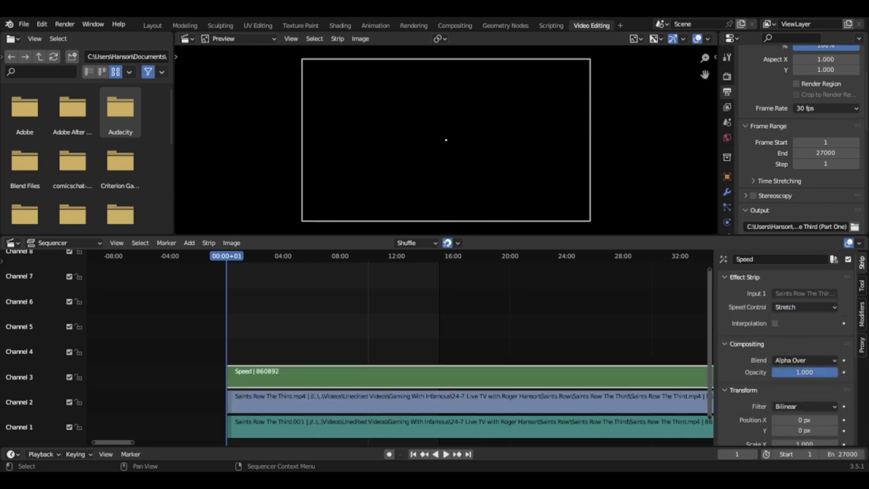
click(468, 402)
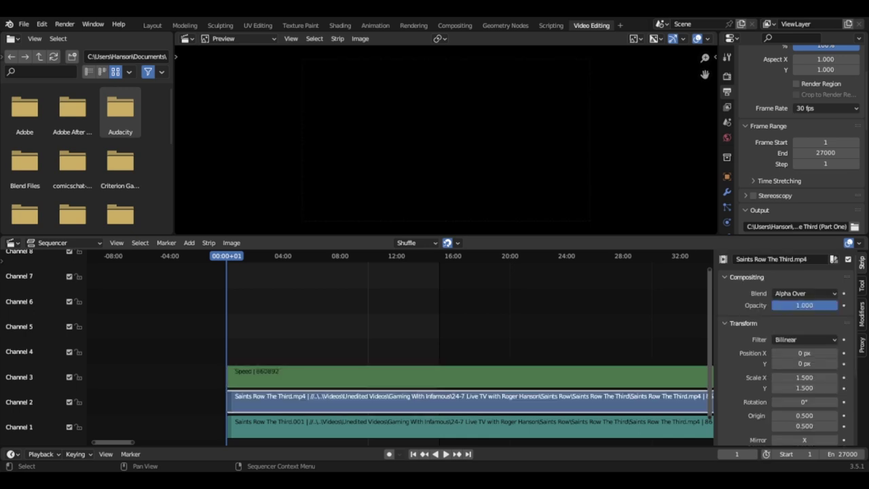
click(468, 426)
click(468, 377)
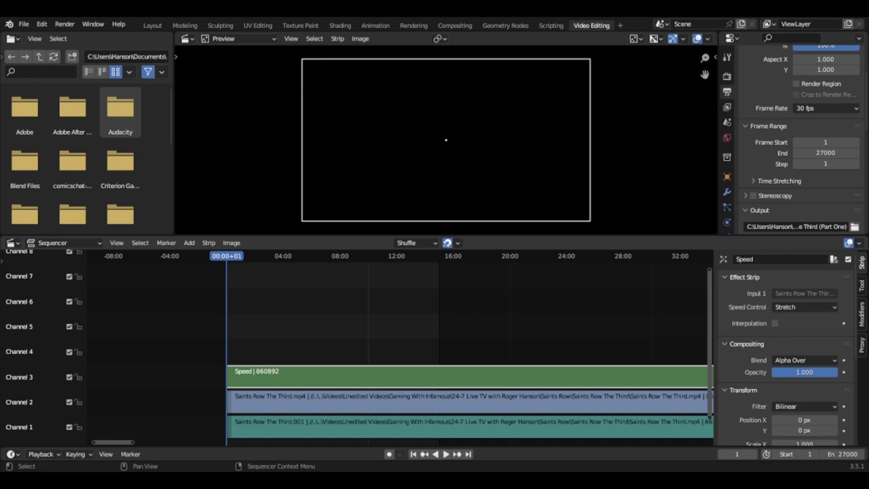
key(space)
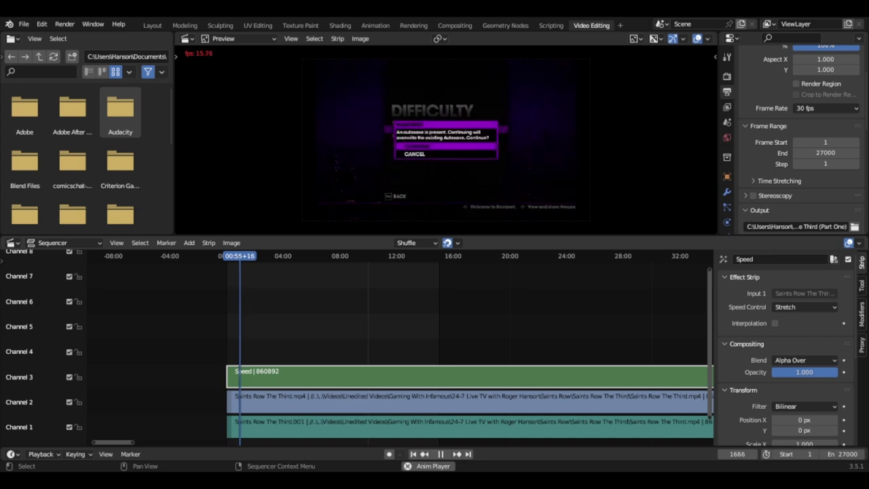
key(space)
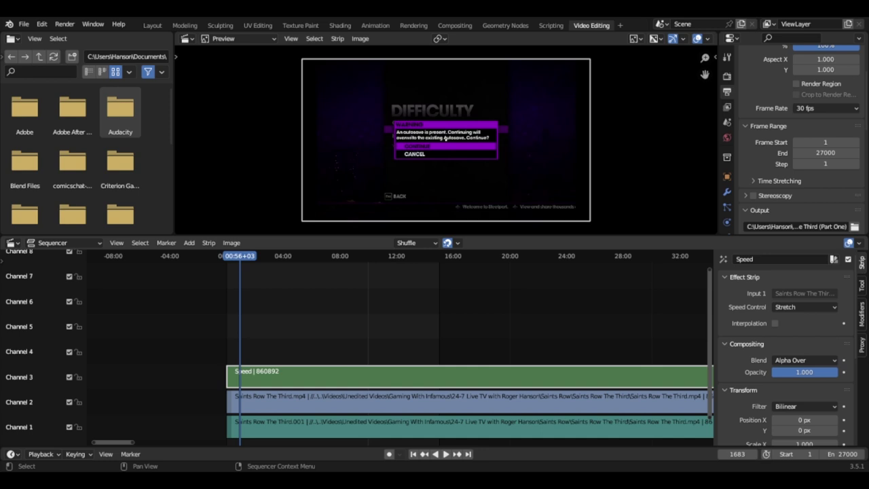
key(Delete)
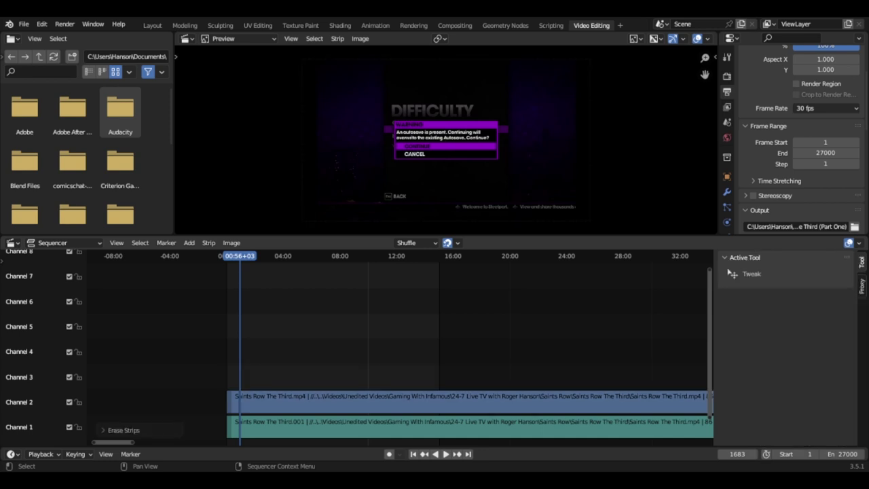
key(shift+Left)
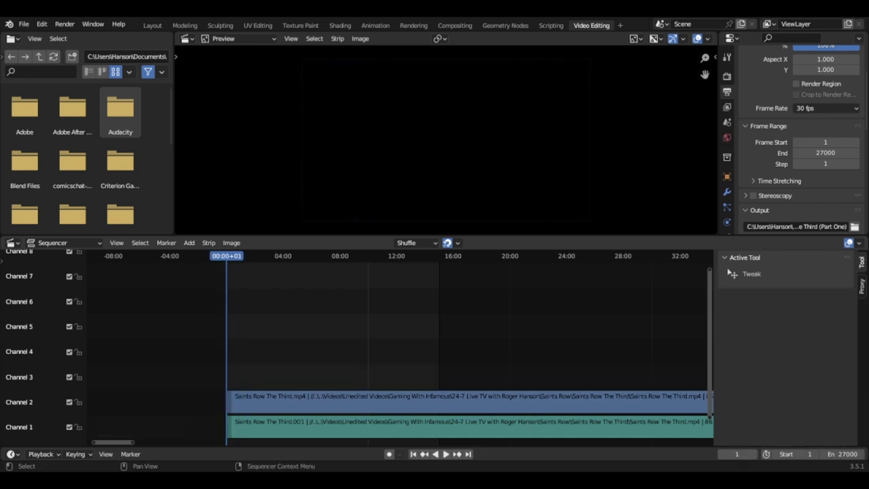
key(ctrl)
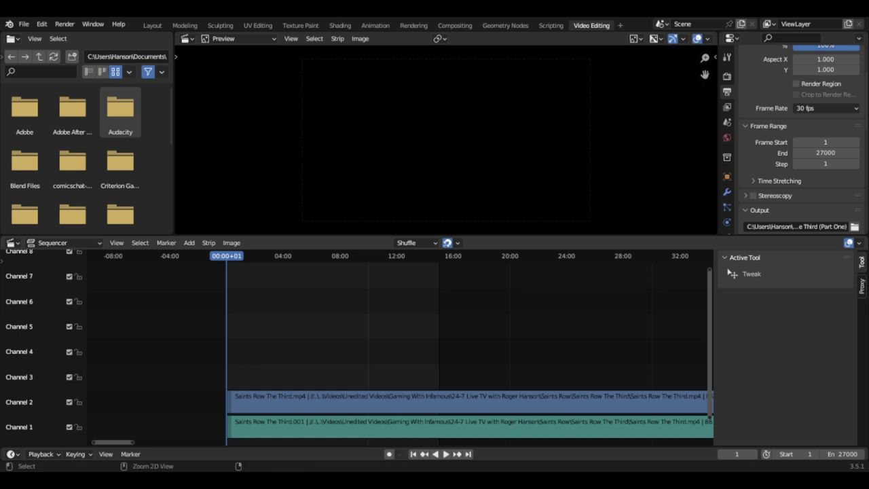
key(shift+r)
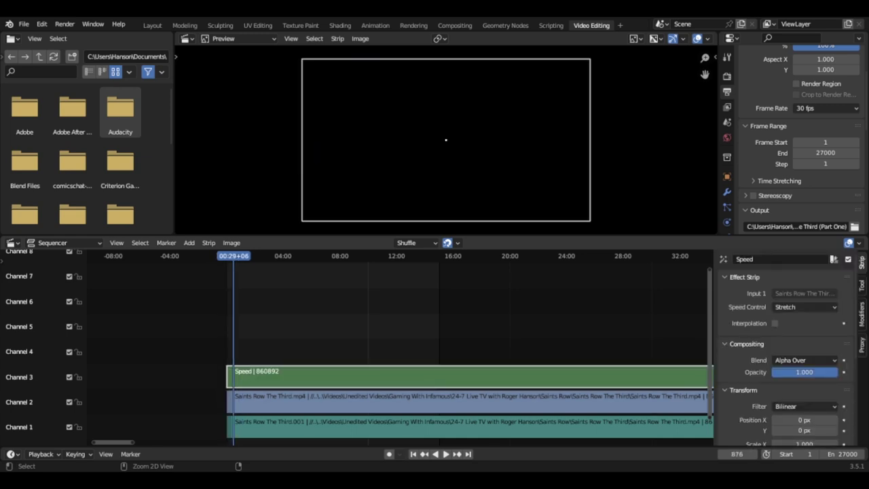
click(468, 426)
click(469, 402)
key(ctrl+z)
key(ctrl+z)
key(ctrl+z)
key(ctrl+z)
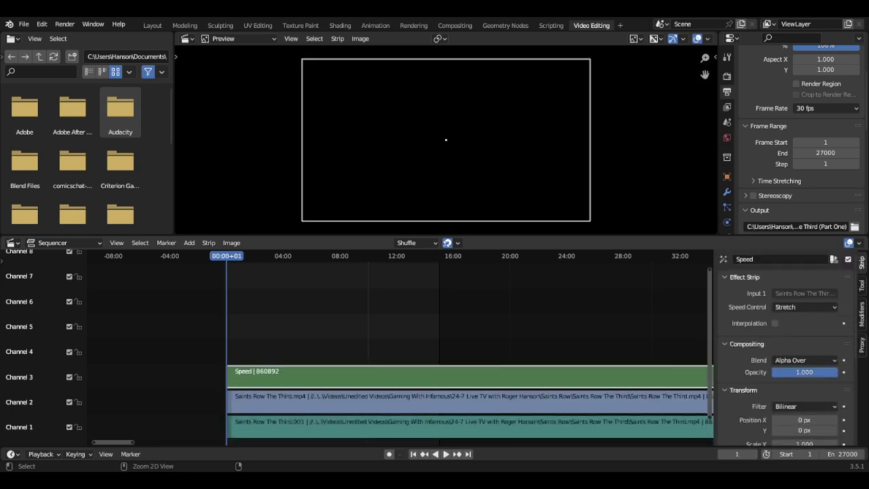
- Redo to the trimmed clips without the Speed strip and set the video's Scale X to 1.680
key(ctrl+shift+z)
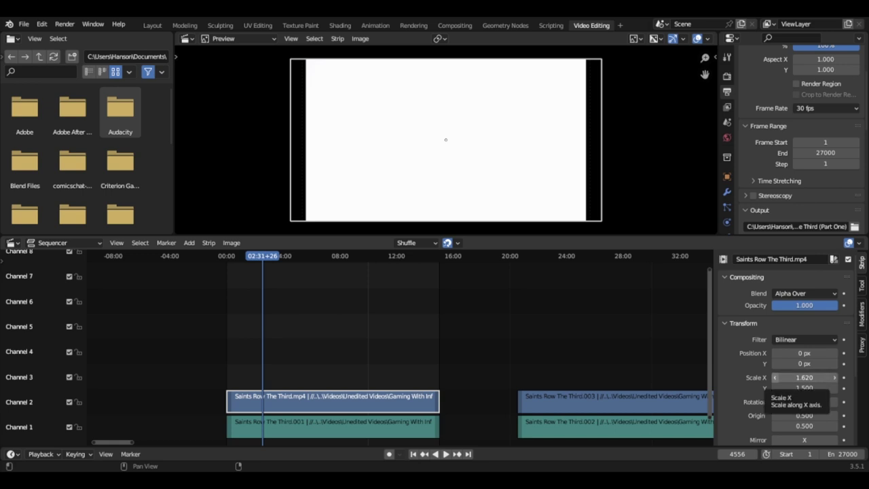
click(775, 378)
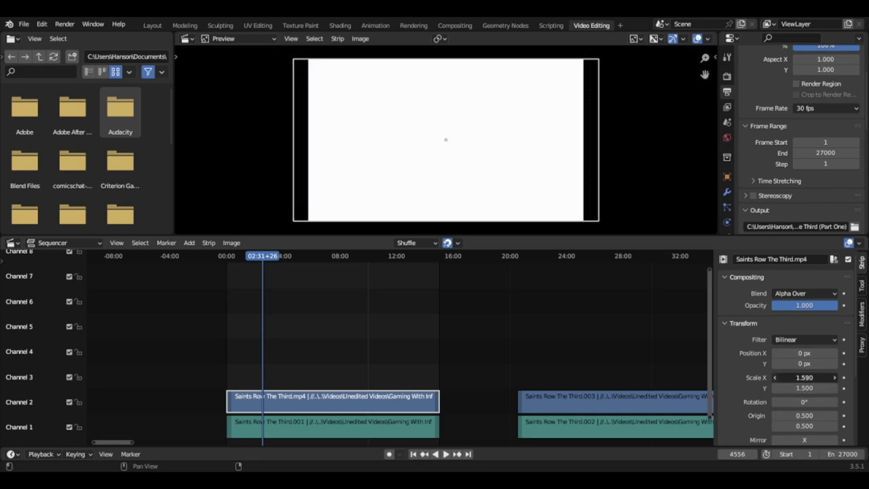
click(775, 378)
click(834, 377)
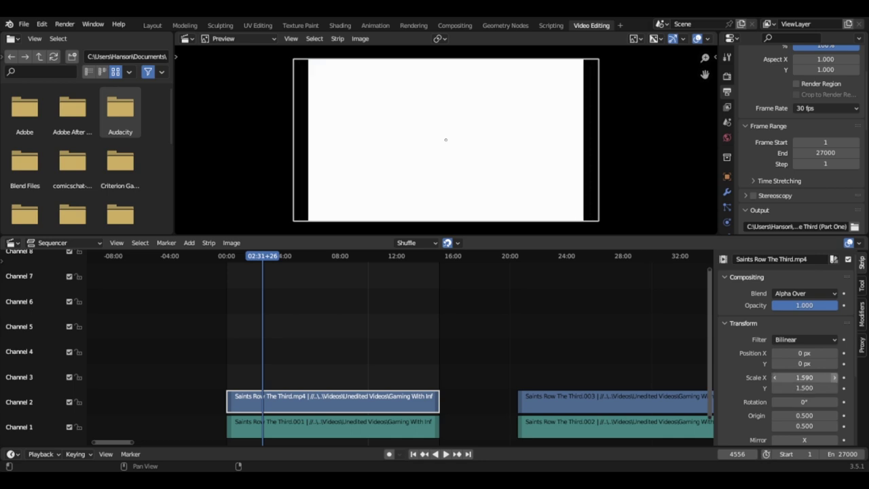
click(834, 377)
click(834, 378)
click(834, 378)
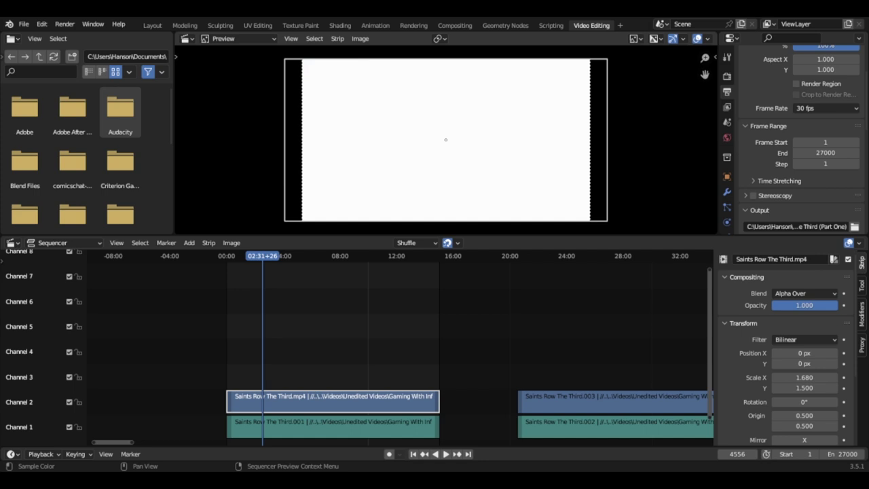
- Play the text crawl from frame 3901 to 4069, then bring the Output Format panel into view
drag(262, 255, 258, 255)
key(space)
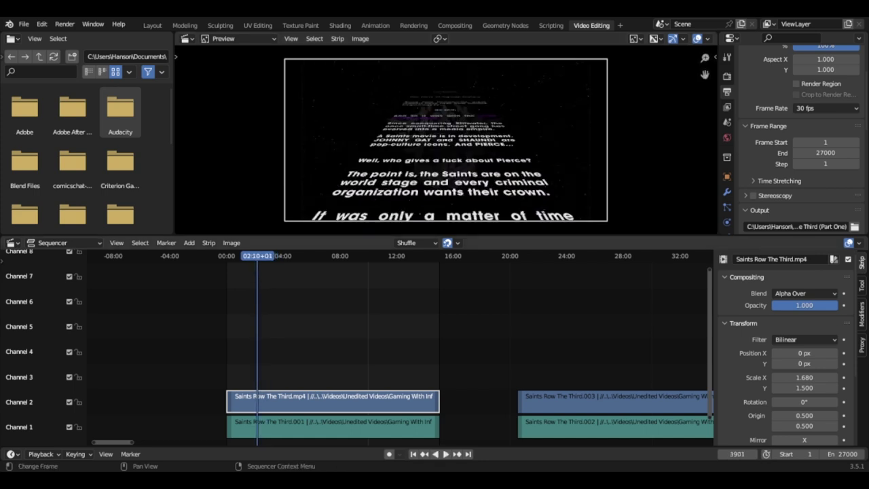
key(space)
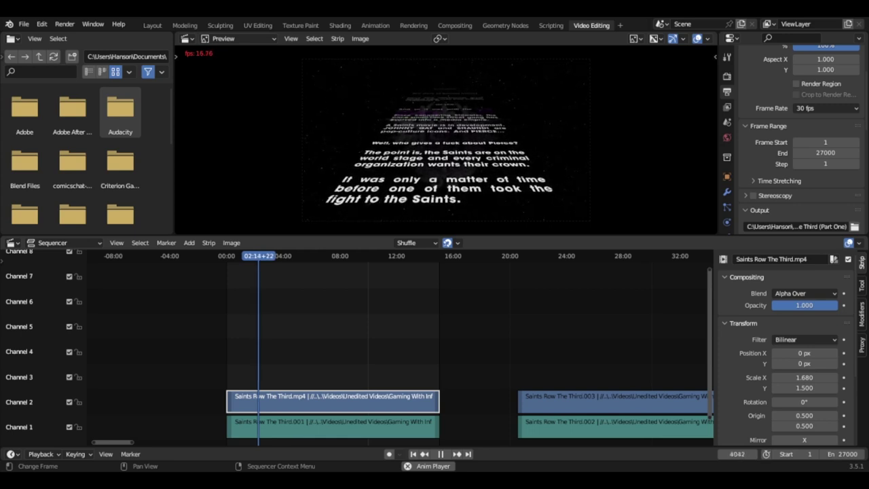
key(space)
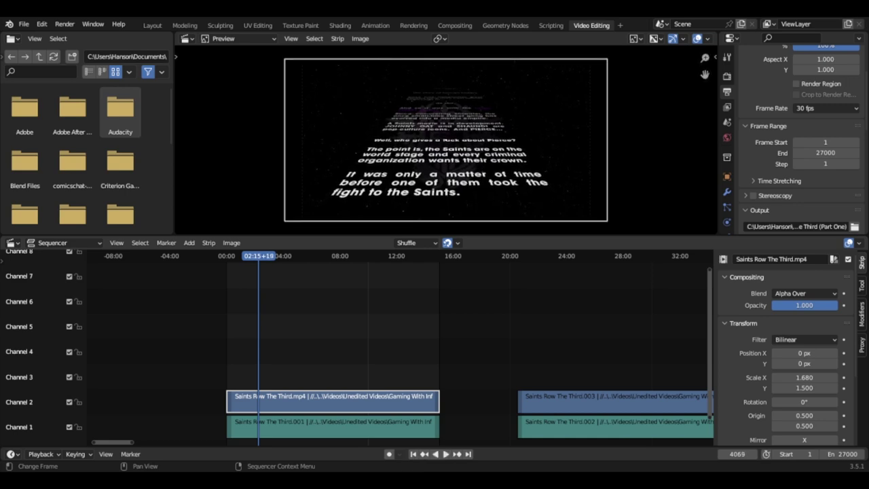
scroll(801, 149, up, 3)
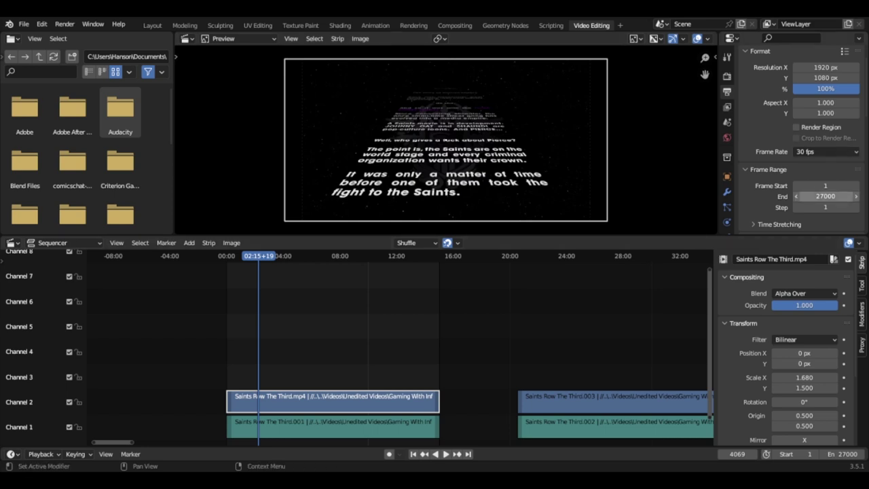
- Change the scene frame rate from 30 to 60 fps and zoom the timeline out
click(825, 151)
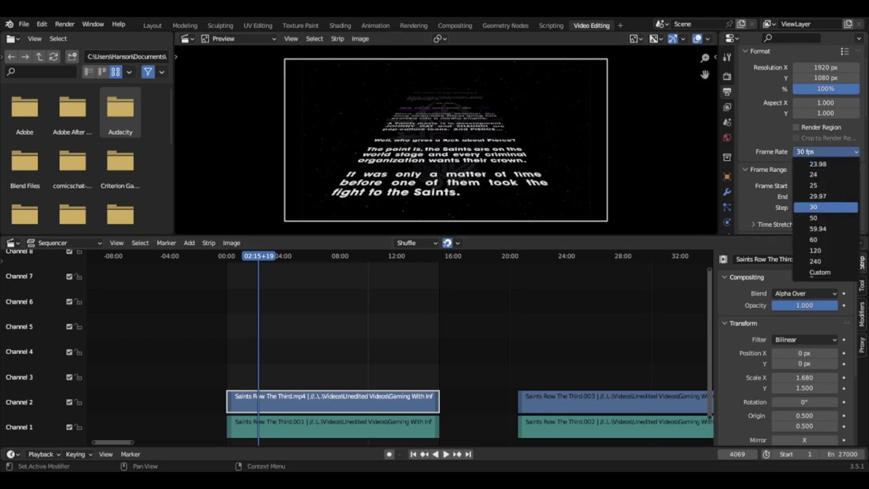
click(824, 239)
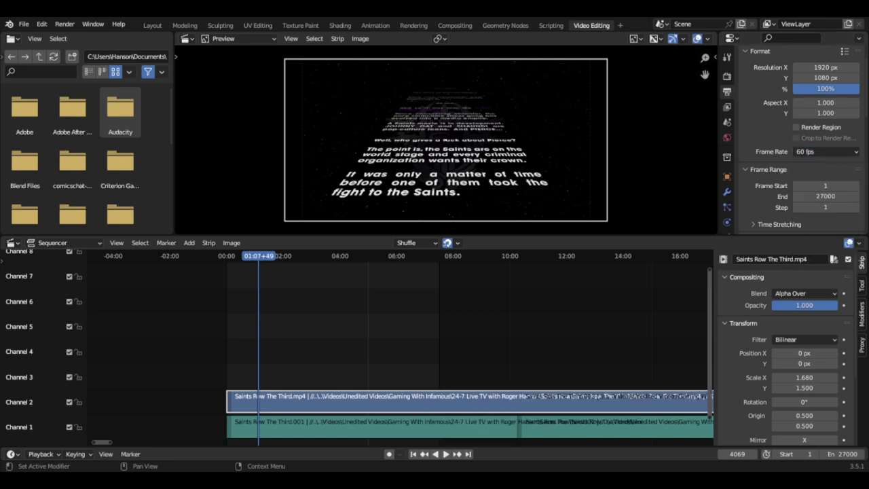
scroll(401, 346, down, 2)
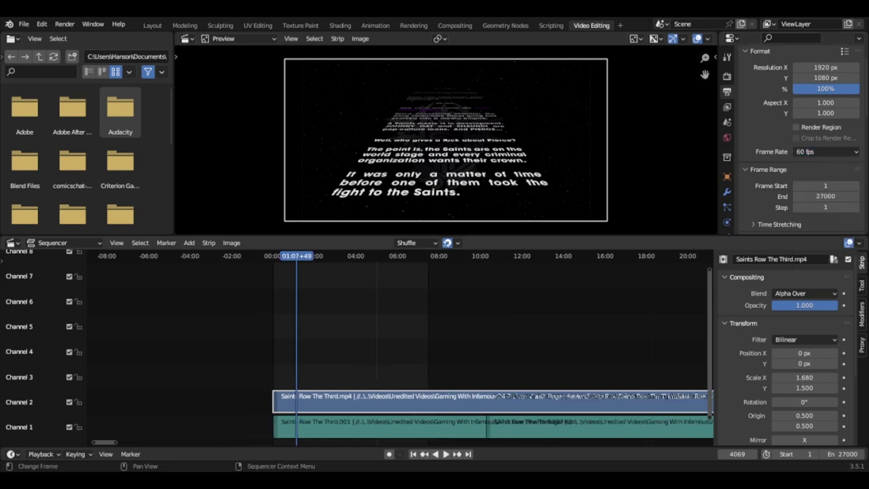
scroll(398, 346, down, 3)
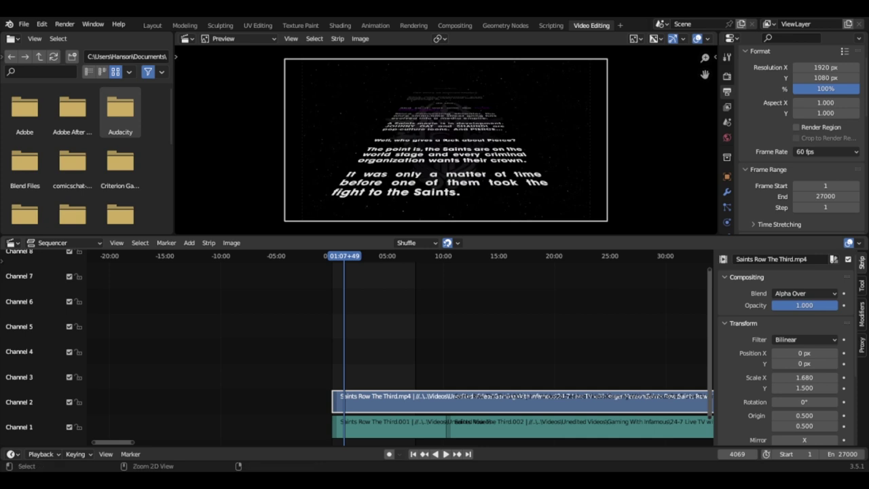
- Undo back to 30 fps and move the later .002/.003 clips up into channels 3 and 4
key(ctrl+z)
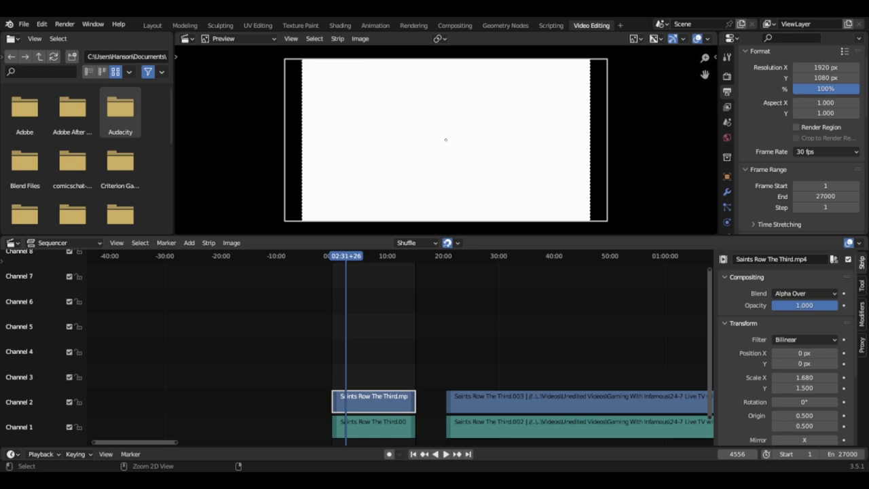
drag(431, 365, 484, 435)
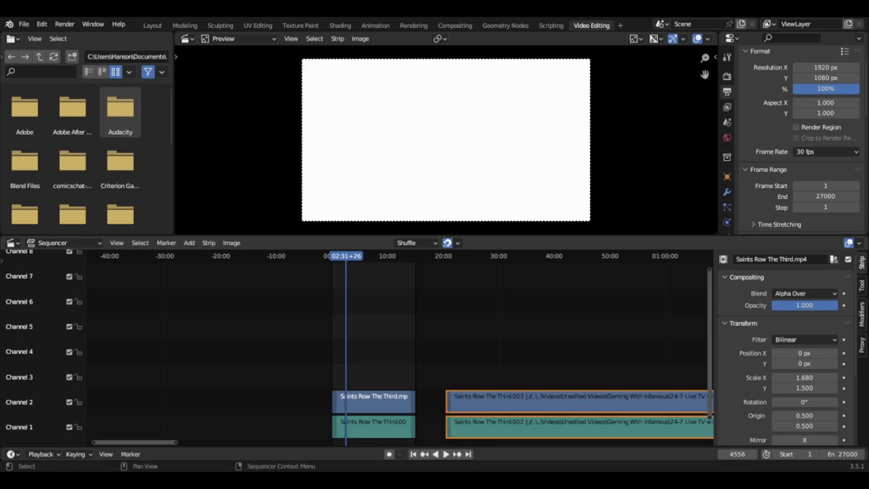
key(g)
key(y)
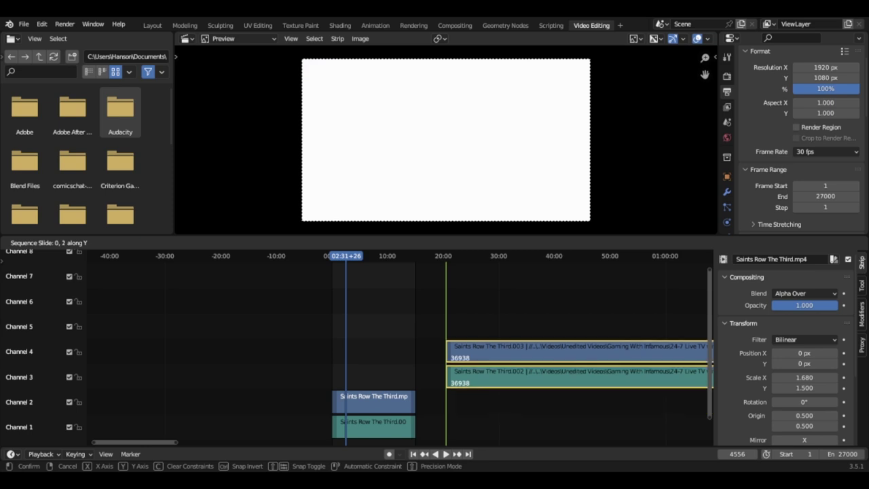
key(Return)
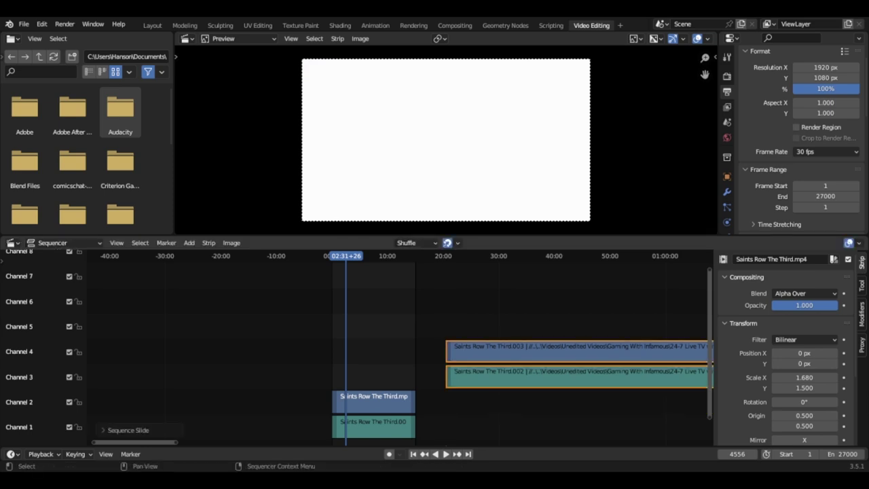
- Re-grab the moved clips, leave them in place, and deselect all strips
key(g)
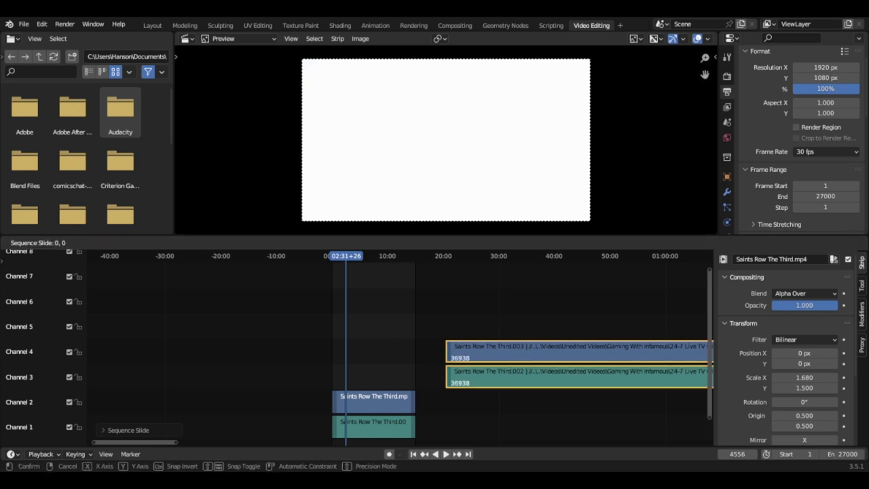
key(Return)
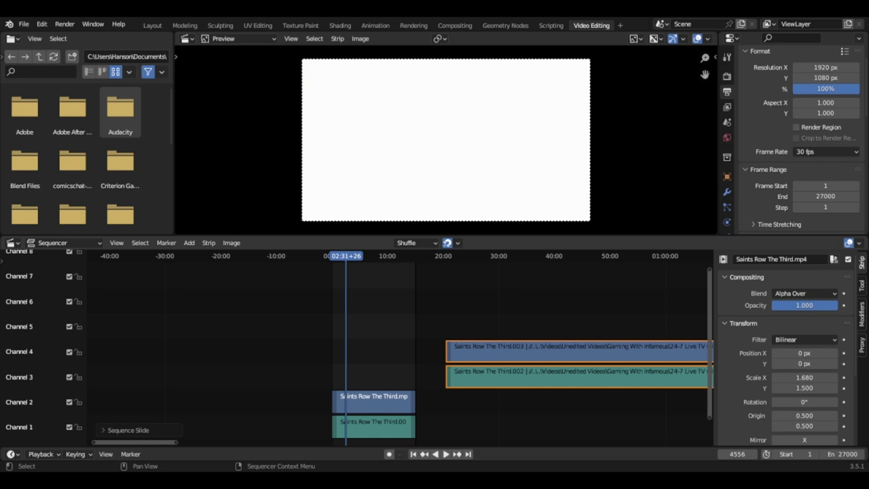
key(alt+a)
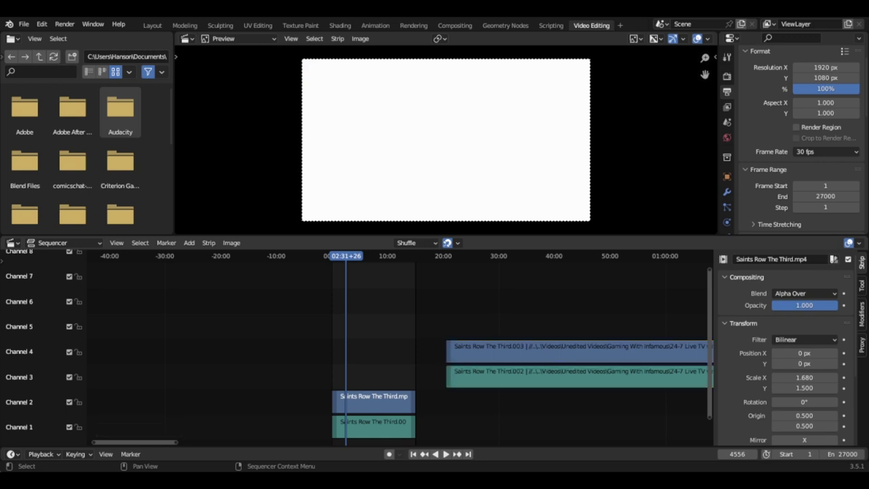
- Select both clips in channels 1 and 2, then set the frame rate to 60 fps
drag(377, 376, 411, 424)
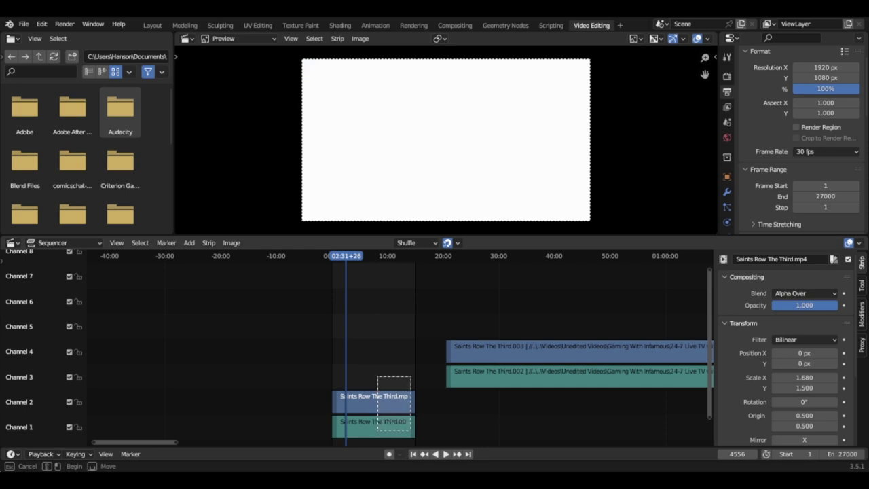
drag(410, 424, 411, 427)
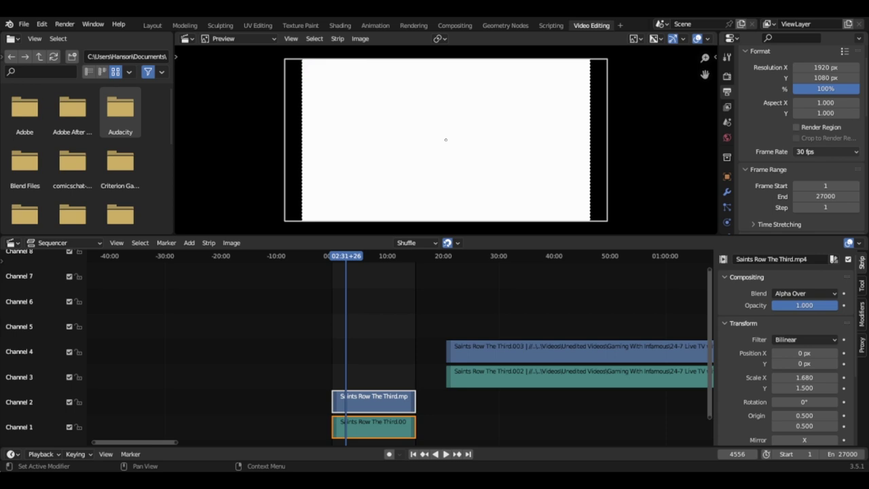
click(825, 151)
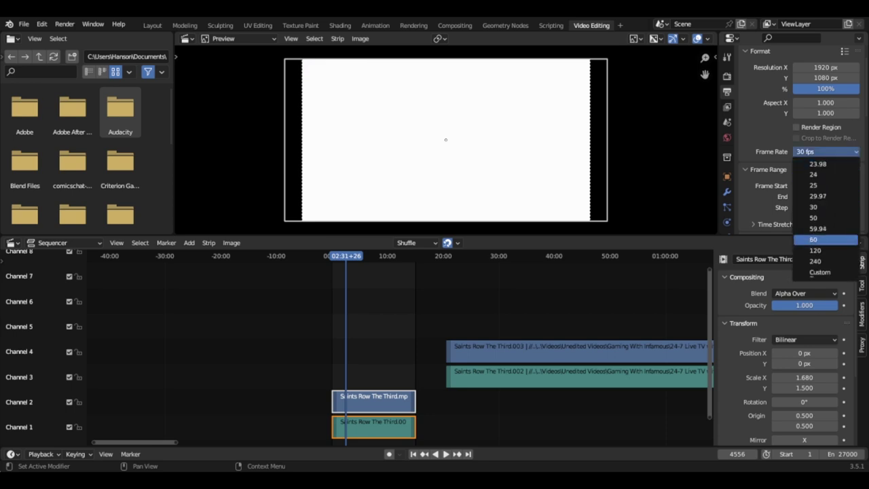
click(821, 239)
scroll(400, 346, down, 4)
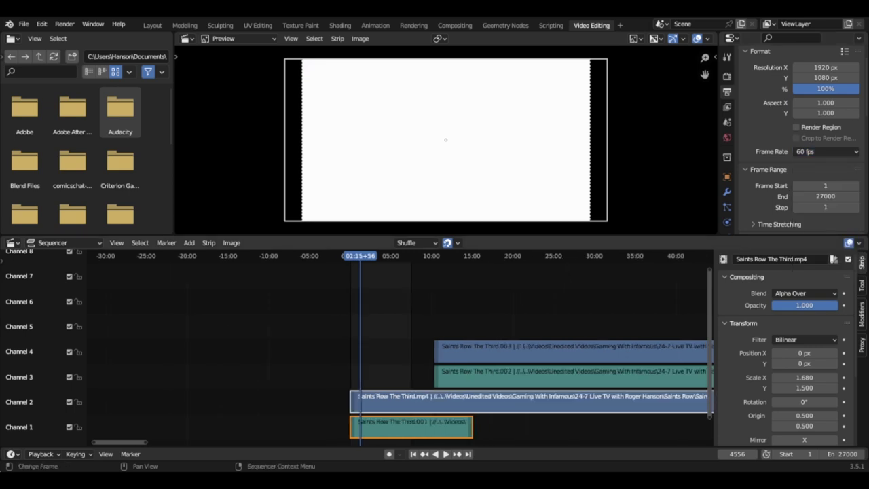
- Shorten the channel 2 video strip by sliding its right end left along the time axis
scroll(400, 346, up, 4)
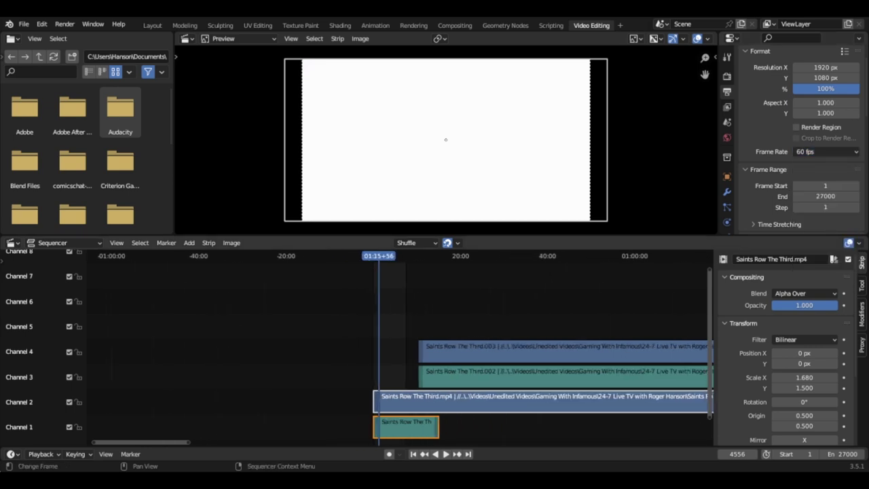
scroll(400, 346, up, 1)
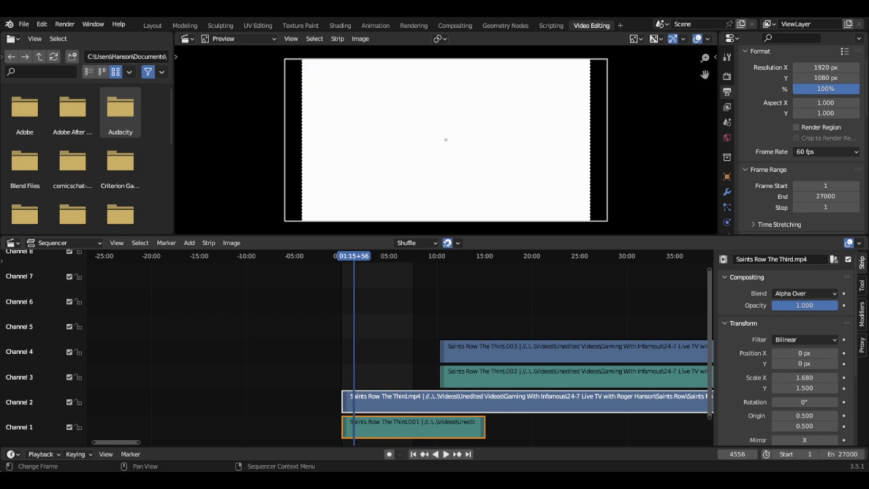
scroll(400, 346, down, 5)
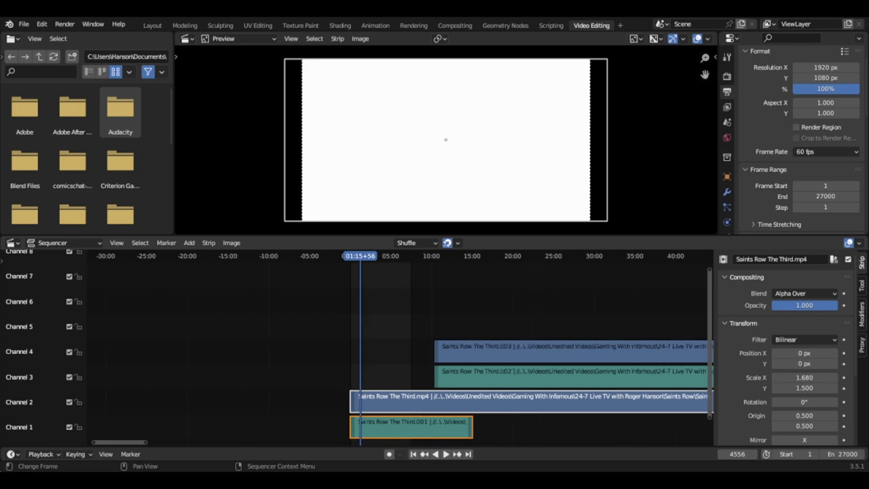
scroll(400, 346, down, 3)
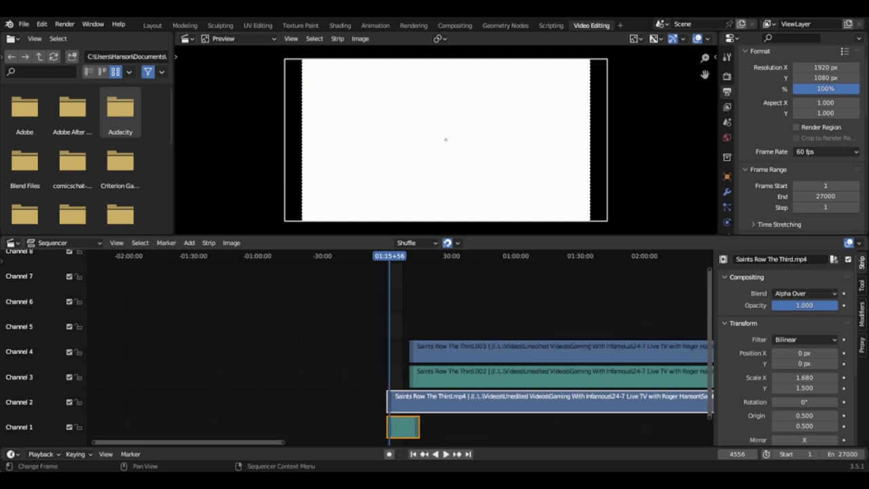
ctrl+scroll(400, 346, right, 10)
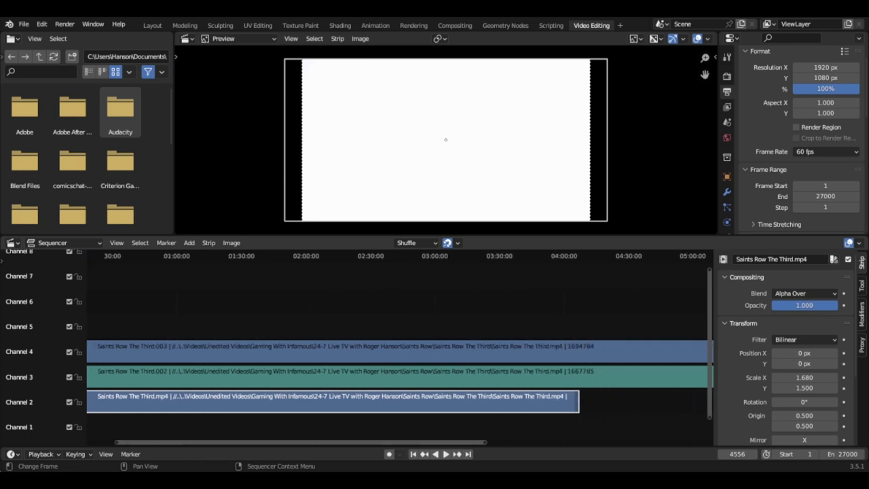
click(576, 401)
key(g)
key(x)
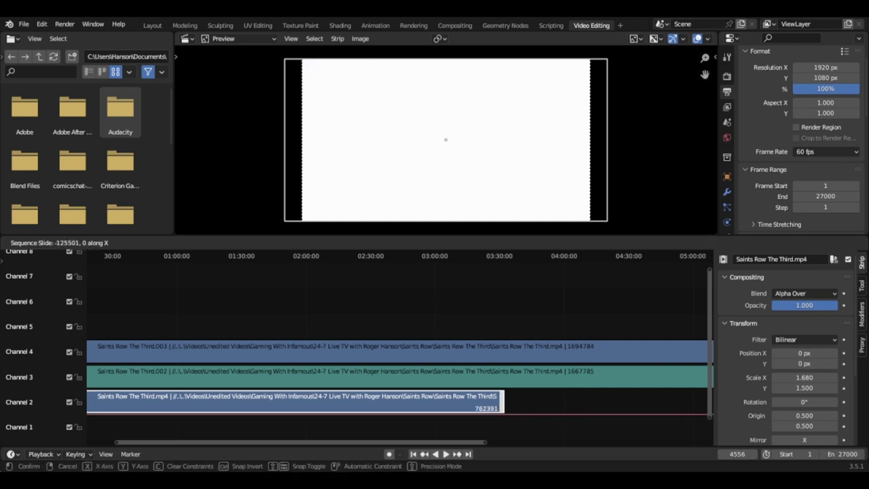
mouse_move(386, 402)
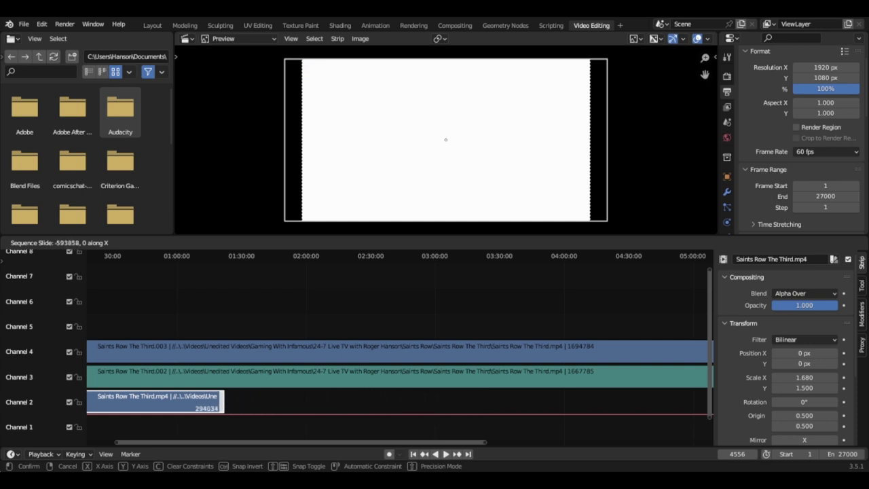
click(175, 402)
- Line up channel 2's end with the channel 1 strip, then select the long clips in channels 3–4
ctrl+scroll(397, 346, left, 5)
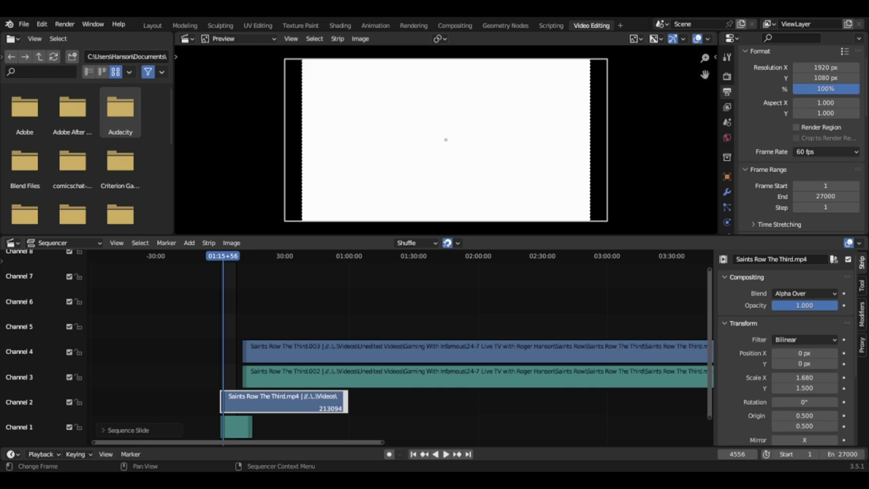
key(g)
key(x)
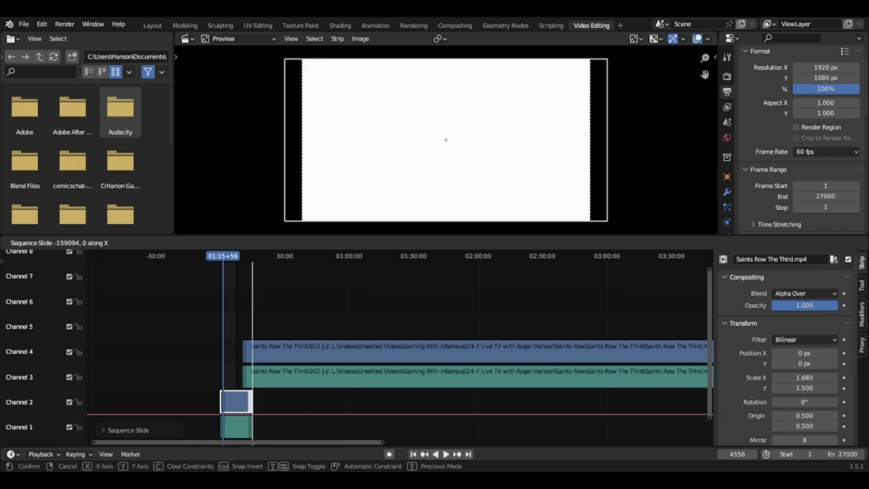
key(Return)
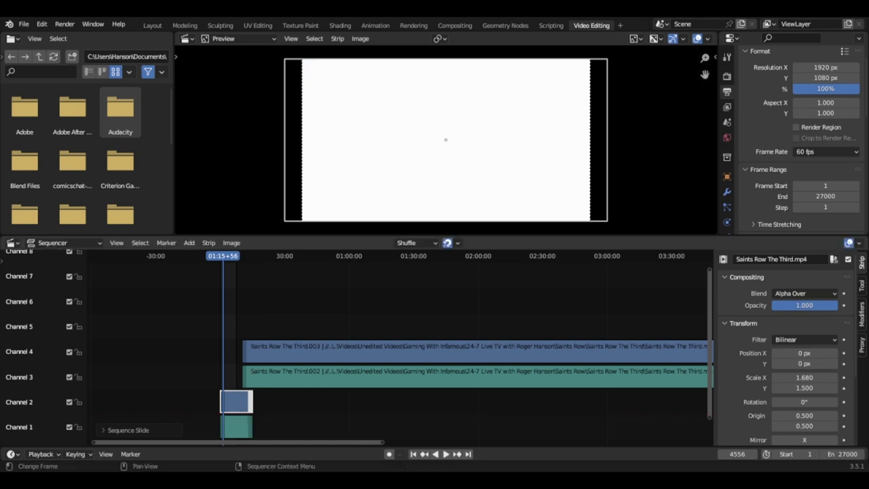
key(g)
key(Return)
scroll(398, 353, up, 3)
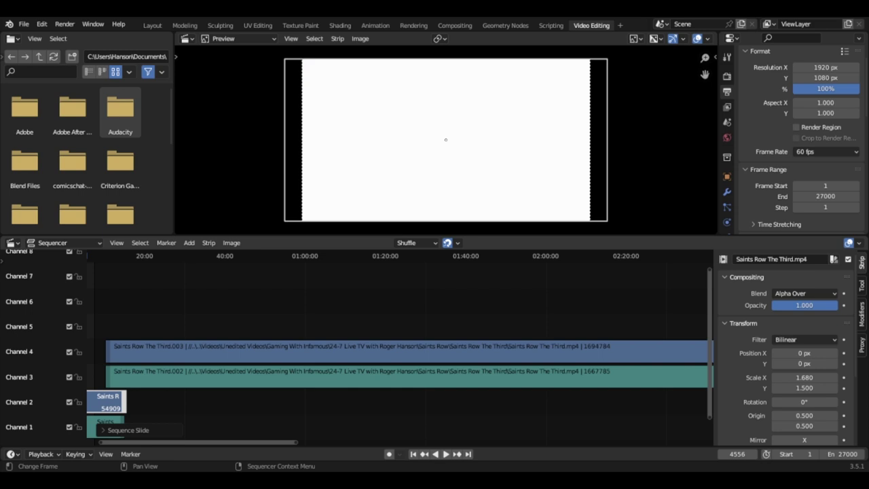
drag(252, 328, 279, 393)
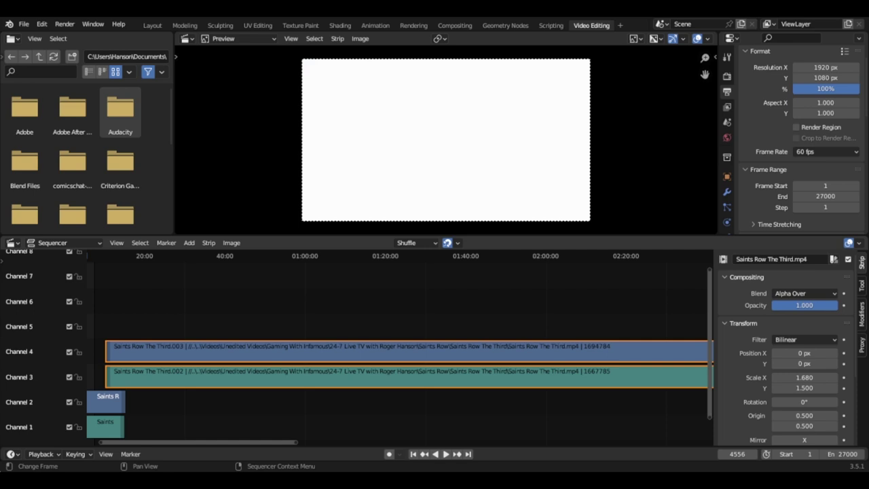
- Move the two long clips up one channel into channels 4 and 5
key(g)
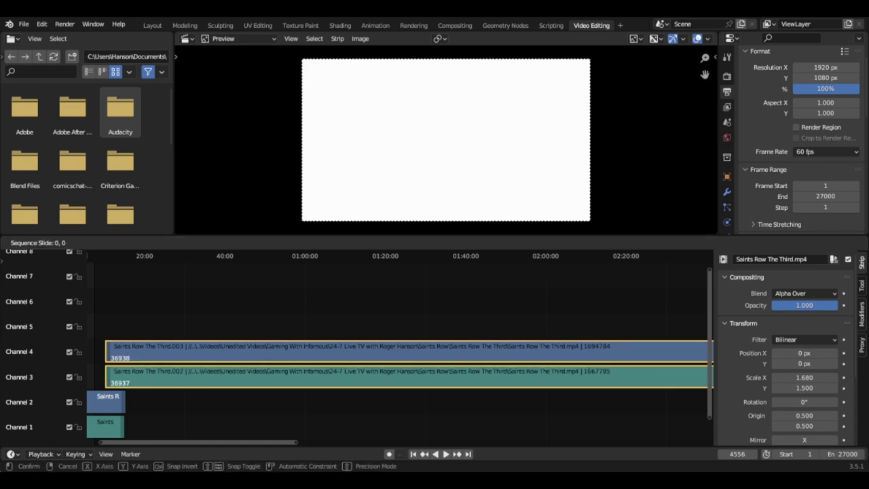
key(y)
mouse_move(279, 368)
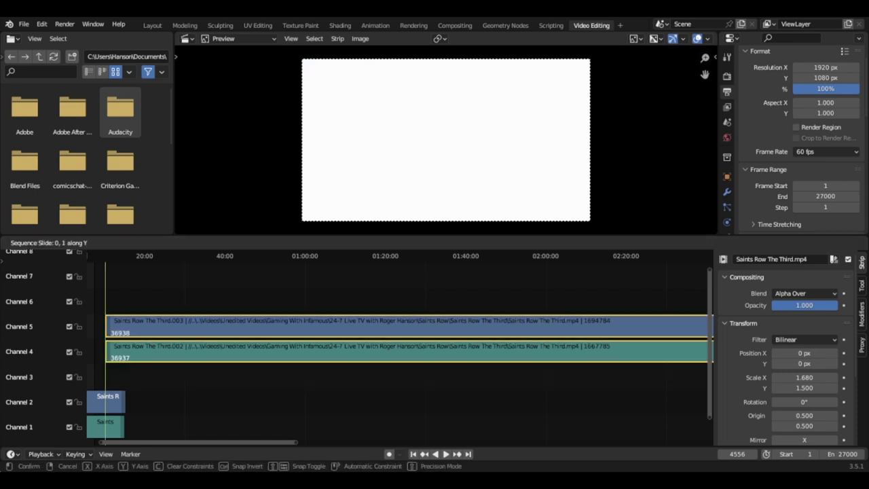
key(Return)
ctrl+scroll(401, 346, left, 5)
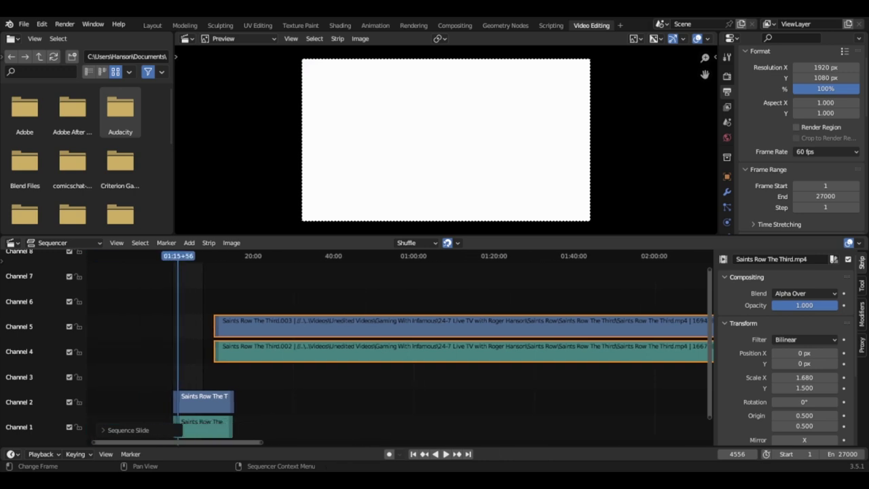
- Add a Speed Control effect strip over the short channel 2 clip and return to frame 1
click(344, 400)
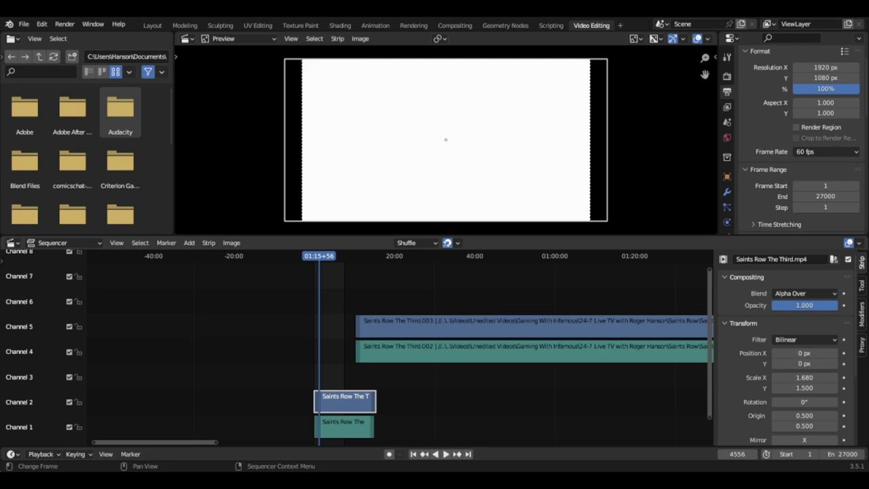
click(189, 242)
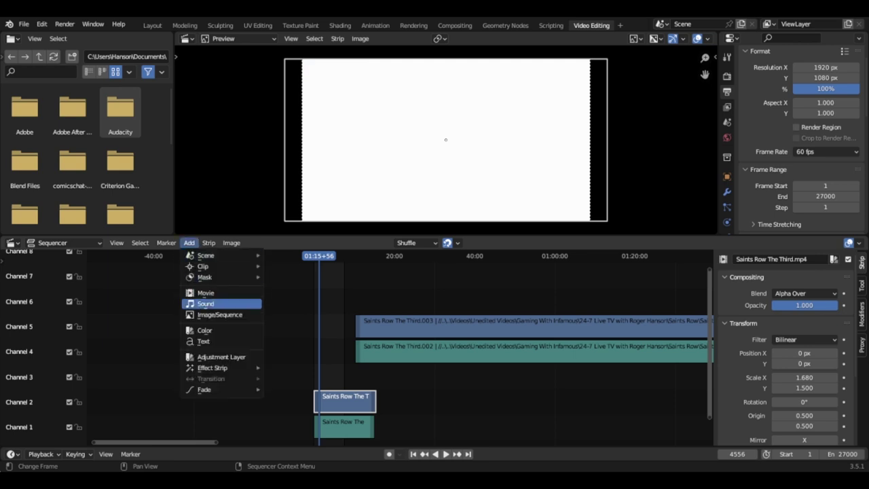
mouse_move(214, 368)
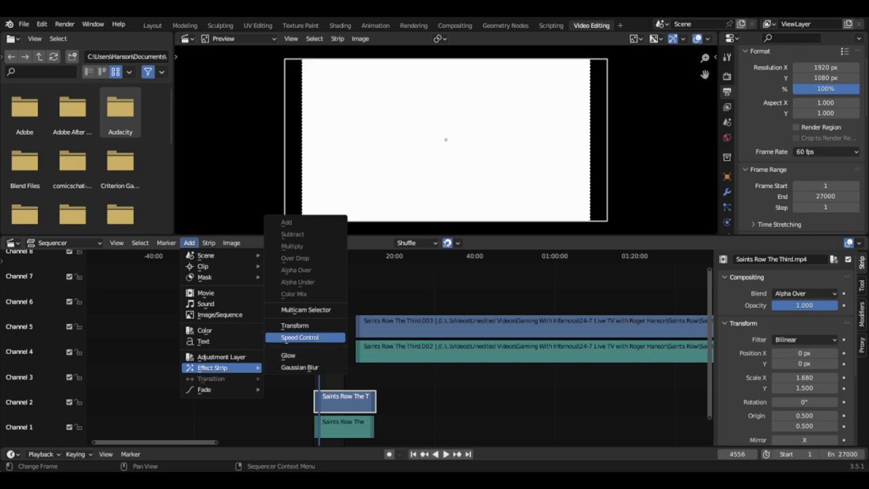
click(299, 337)
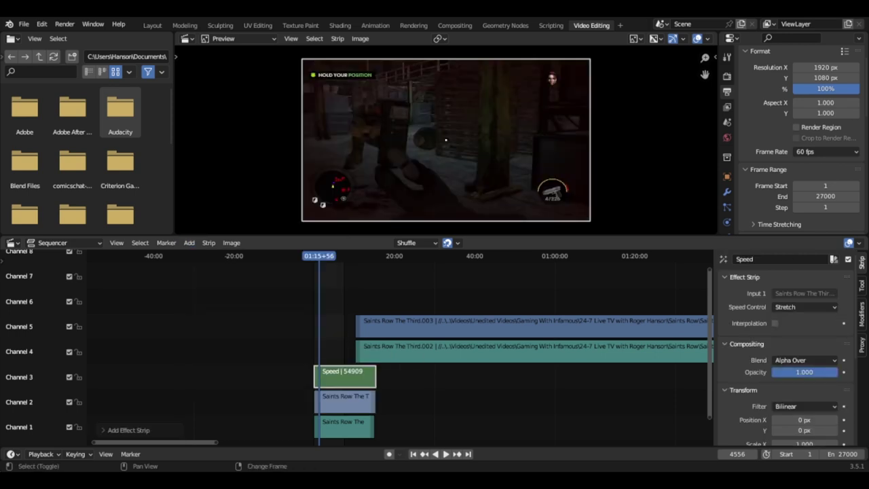
key(shift+Left)
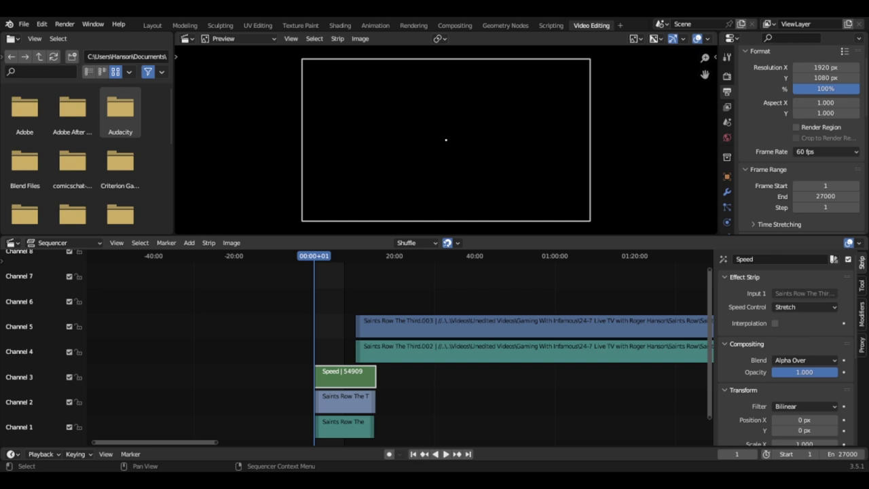
- Preview the sped-up opening, select the channel 1 sound strip, return to frame 1, and expand its Source panel
key(space)
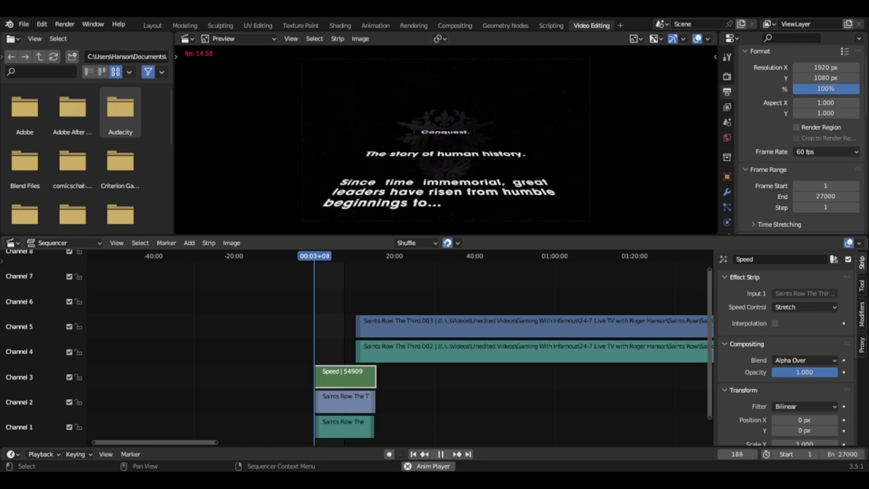
click(344, 426)
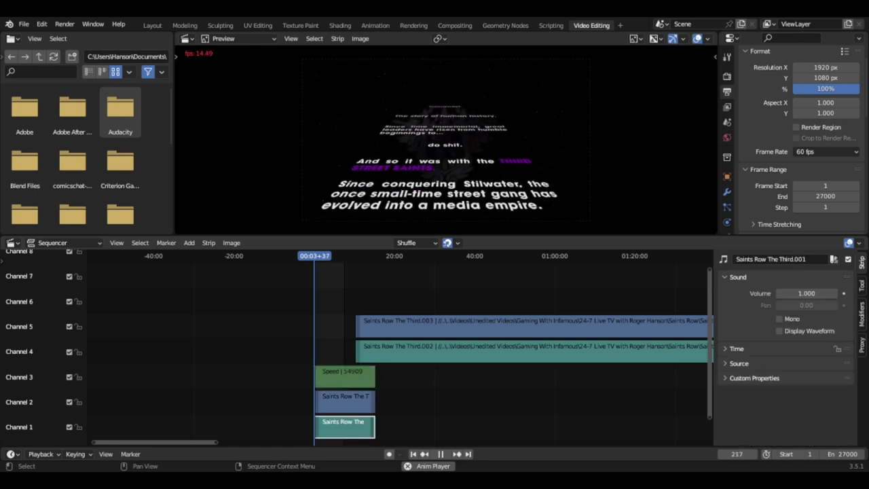
key(space)
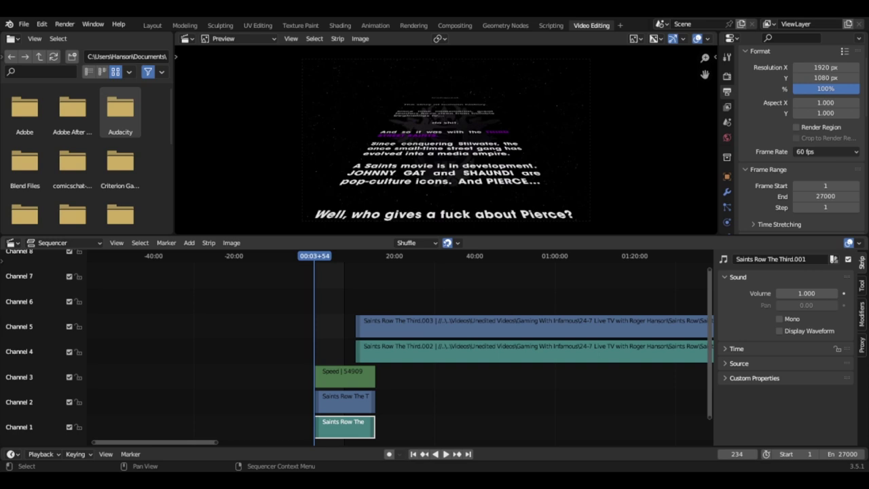
key(shift+Left)
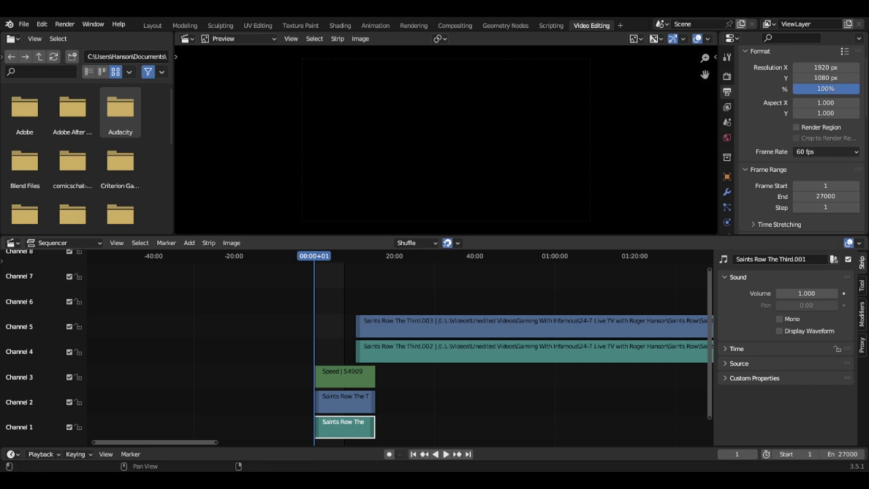
click(738, 364)
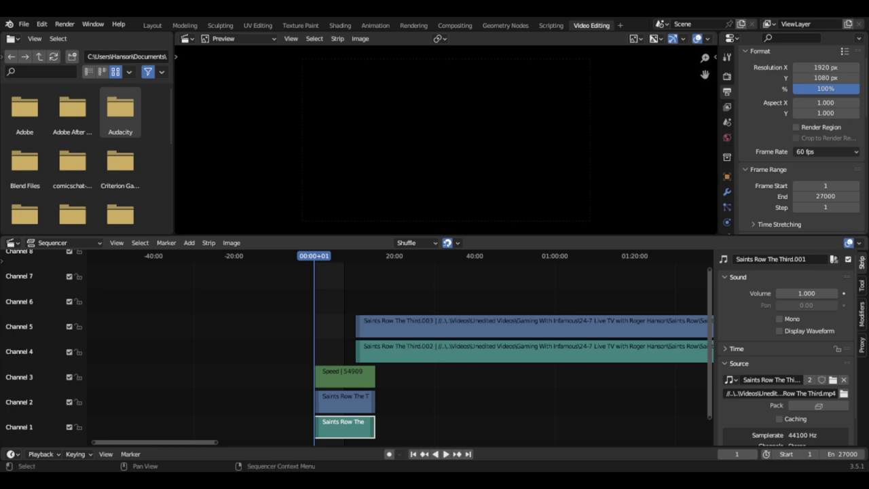
- Preview the timeline playback, then jump back to the first frame
key(space)
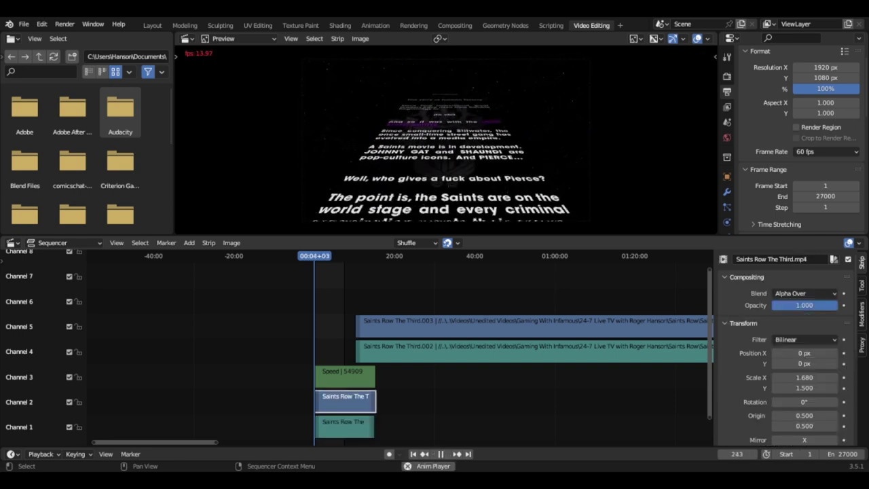
key(space)
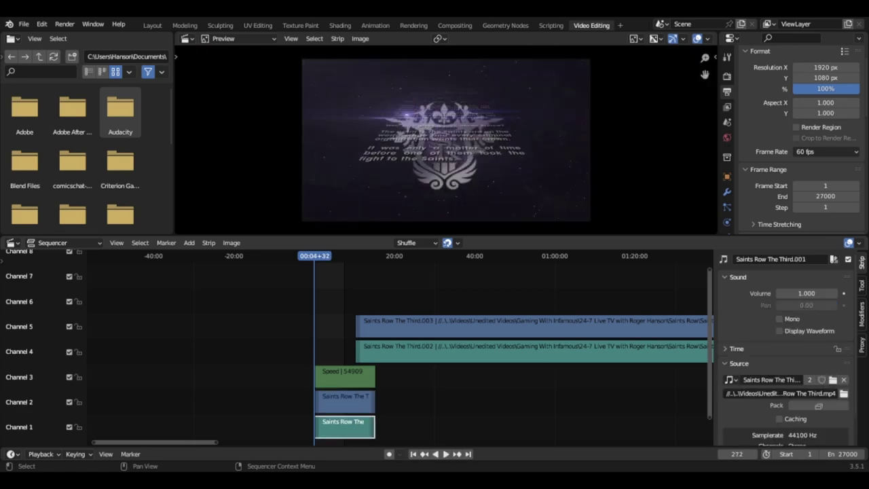
key(shift+Left)
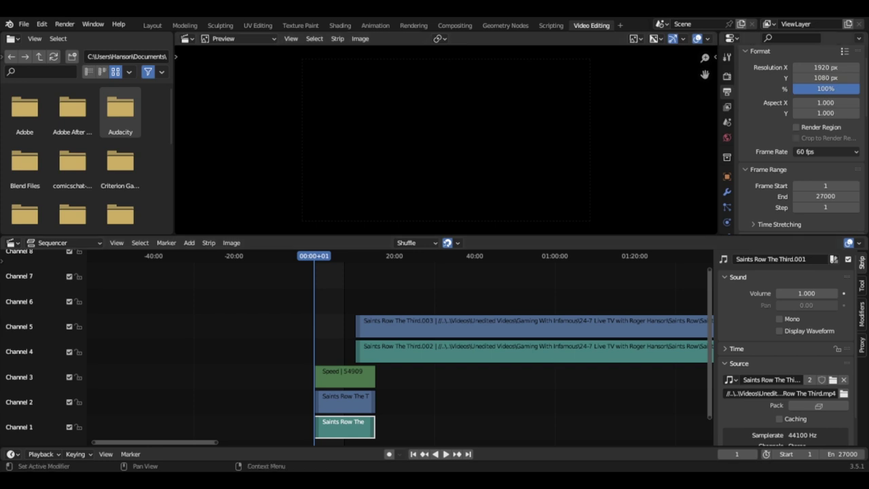
scroll(801, 139, down, 7)
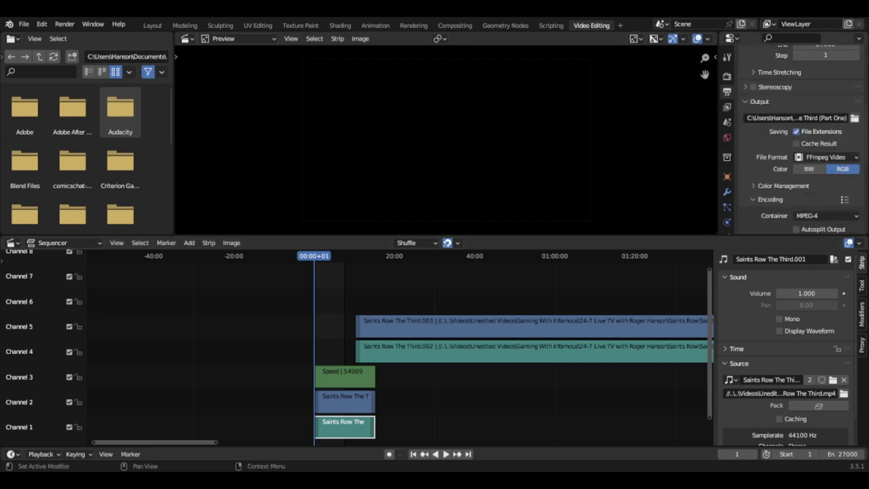
scroll(801, 139, down, 6)
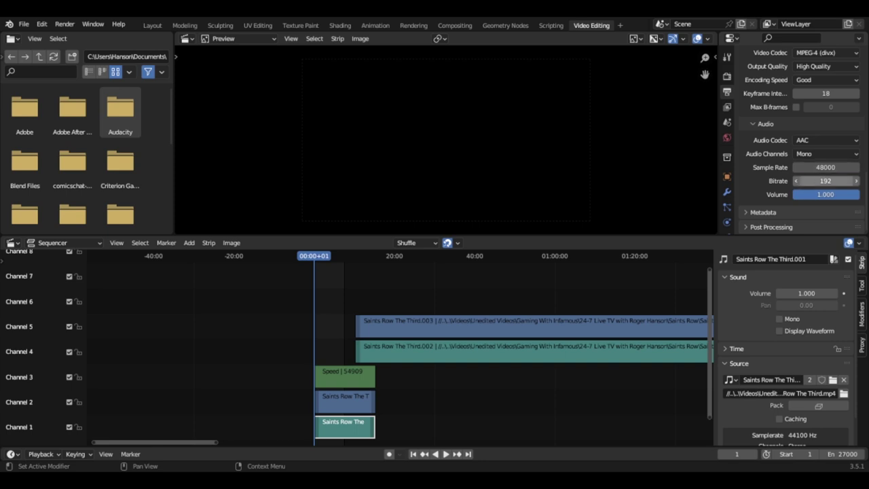
- Select the Speed effect strip on channel 3 and play back its sped-up footage
click(344, 376)
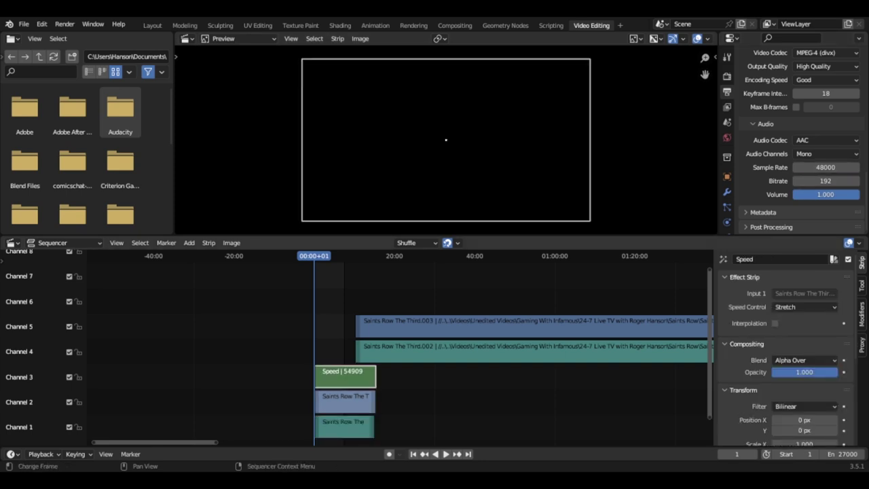
key(space)
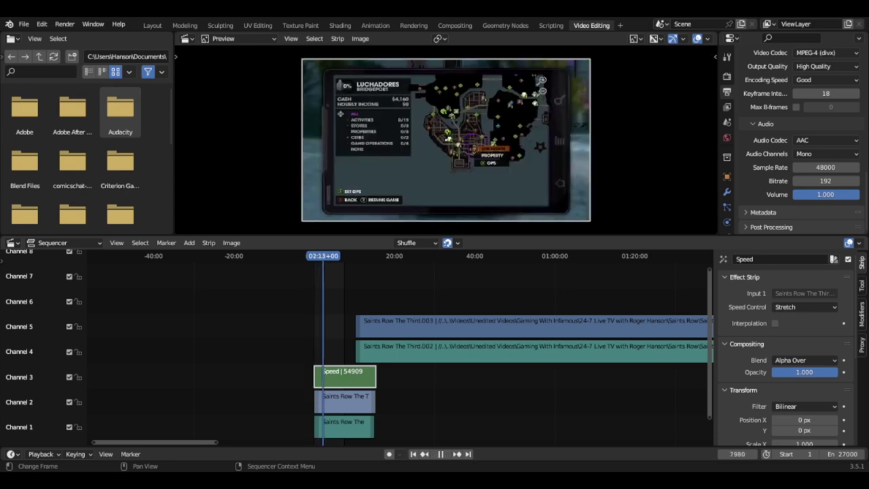
key(space)
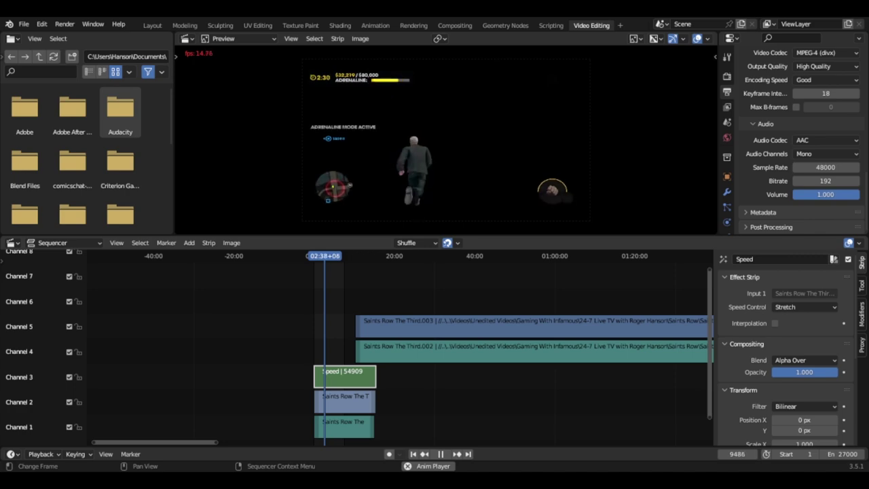
key(space)
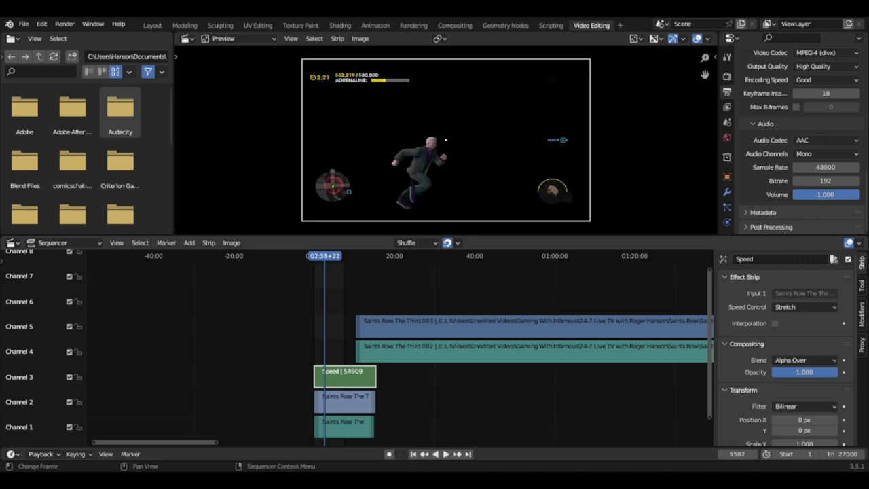
key(space)
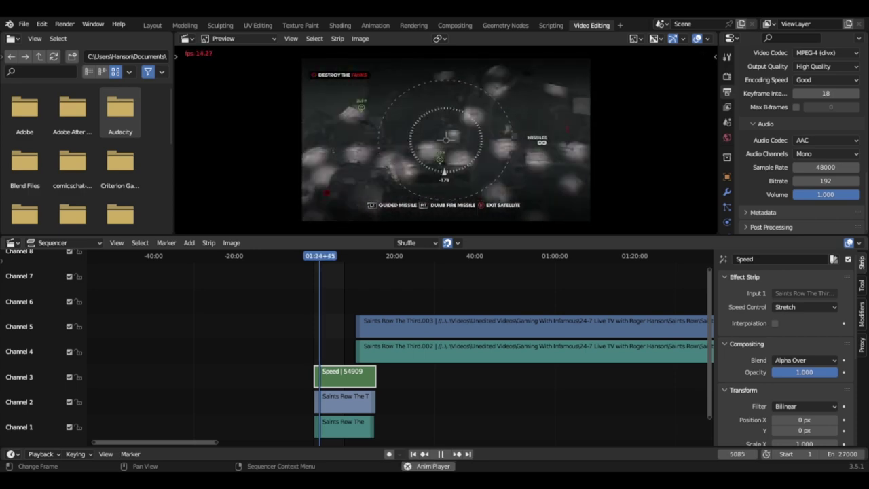
key(space)
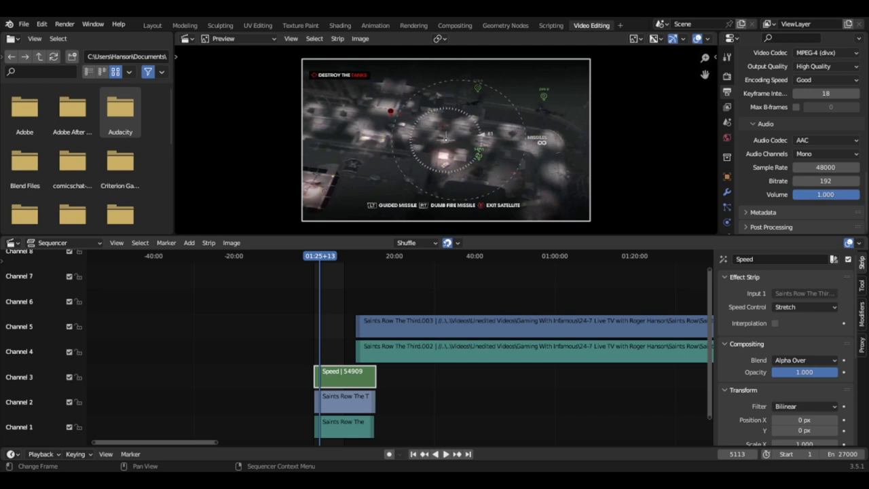
- Delete the Speed strip, select the channel 1–2 clips and rewind to frame 1
key(Delete)
drag(293, 385, 377, 439)
key(shift+Left)
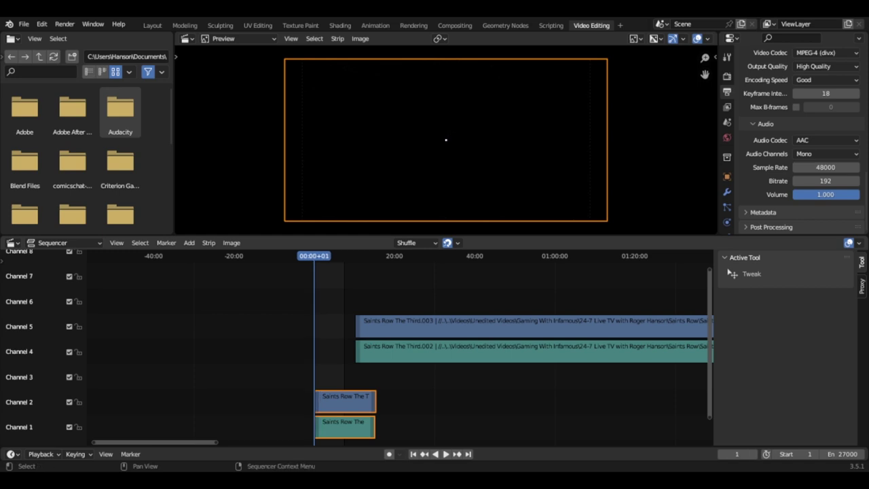
- Add a Speed Control effect to the selected clips
click(188, 242)
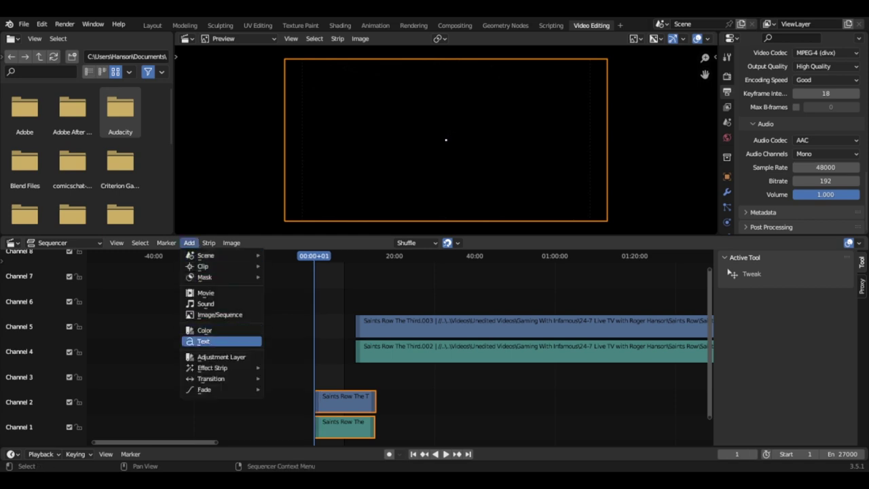
mouse_move(212, 368)
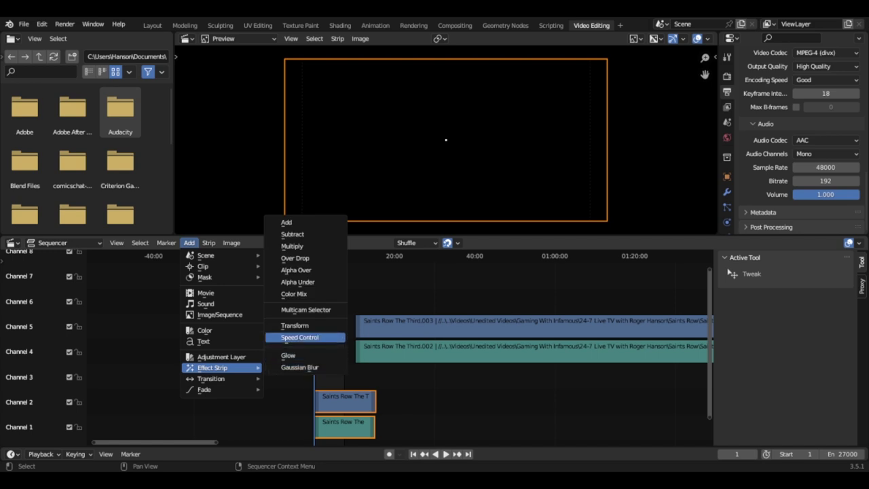
click(300, 337)
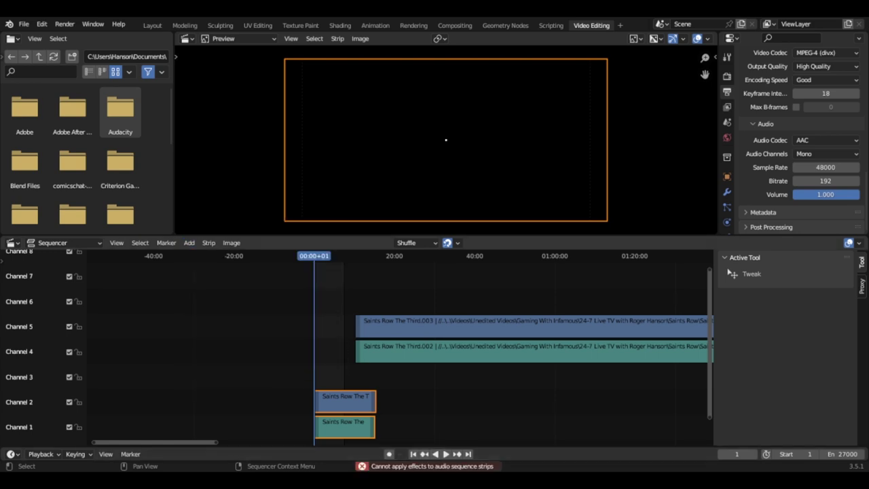
- Select the short clips on channels 2 and 1 and erase them
click(345, 402)
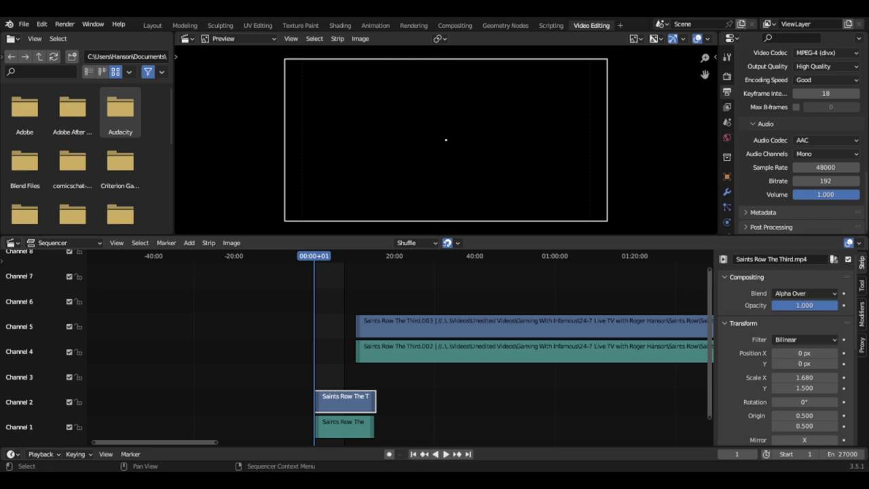
drag(300, 381, 375, 434)
click(189, 242)
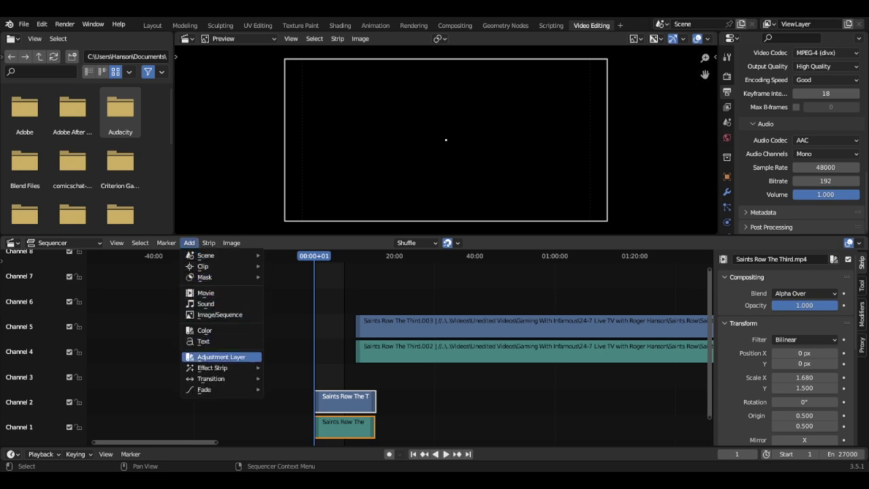
mouse_move(216, 367)
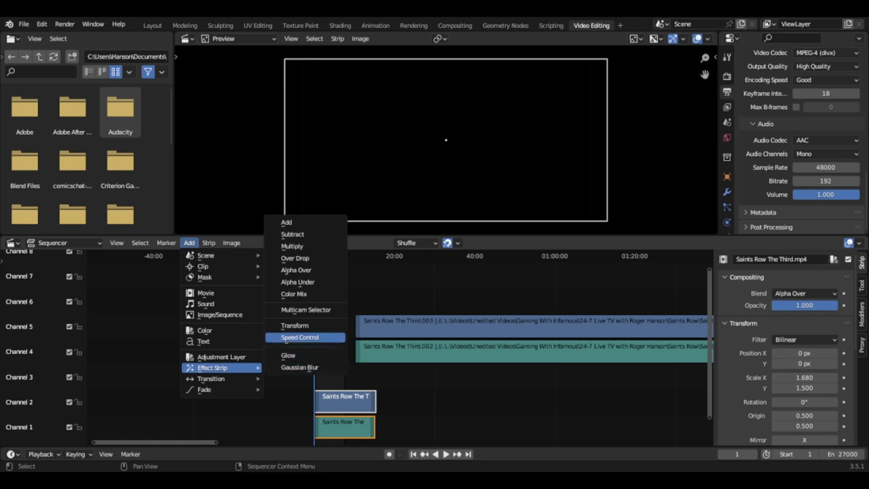
key(Escape)
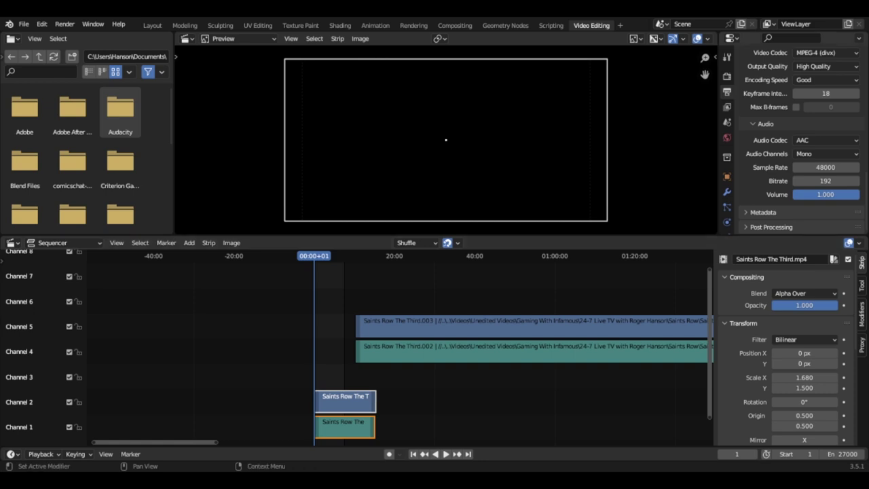
scroll(801, 136, up, 8)
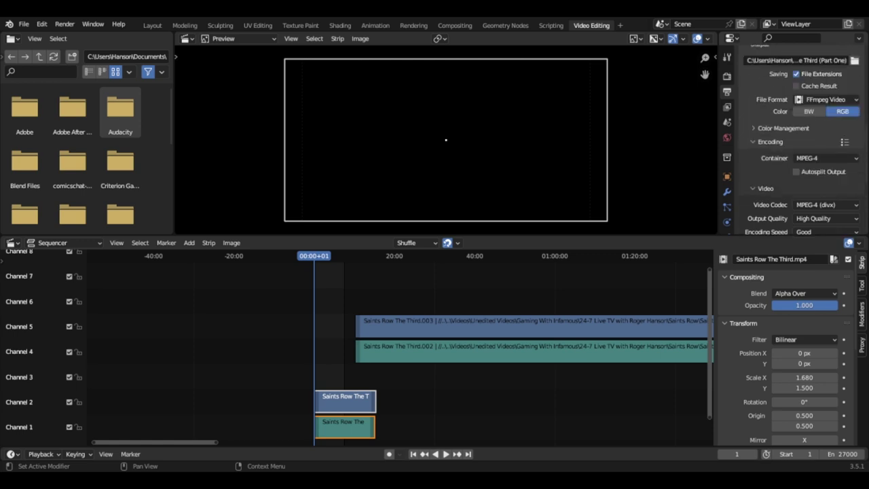
scroll(801, 135, up, 5)
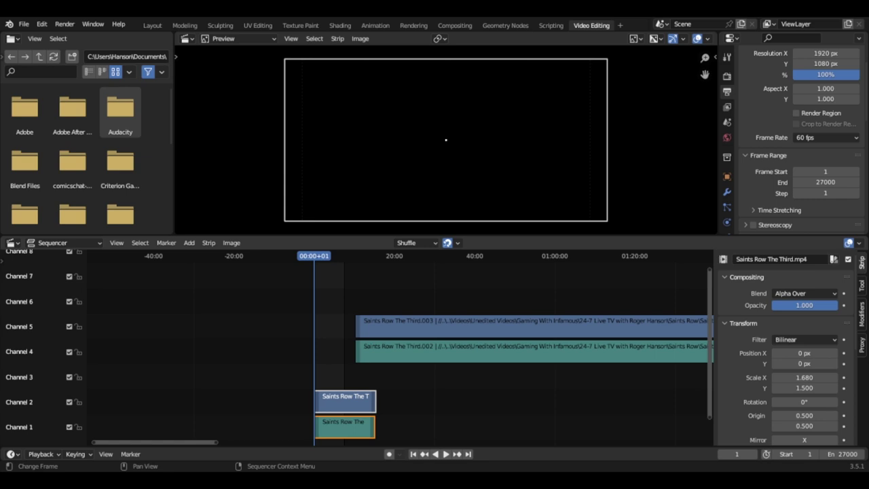
key(Delete)
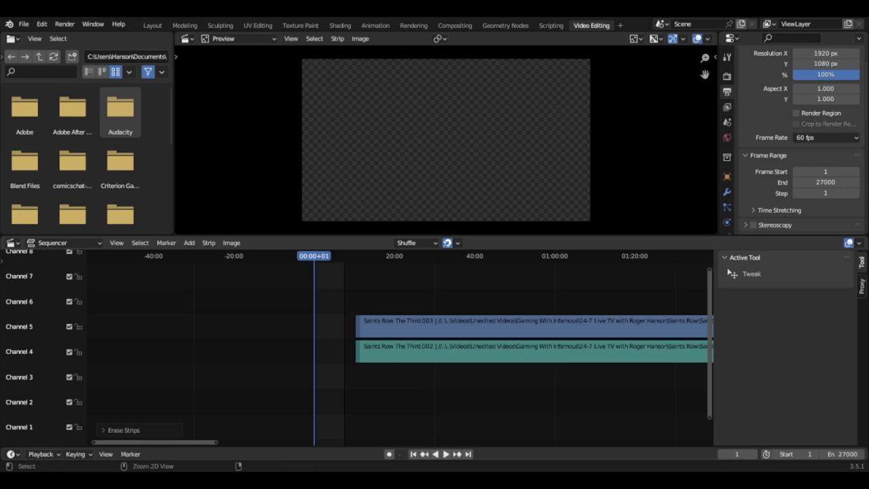
- Undo back to the 30 fps edit without the Speed strip, with long clips on channels 1–2
key(ctrl+z)
key(ctrl+z)
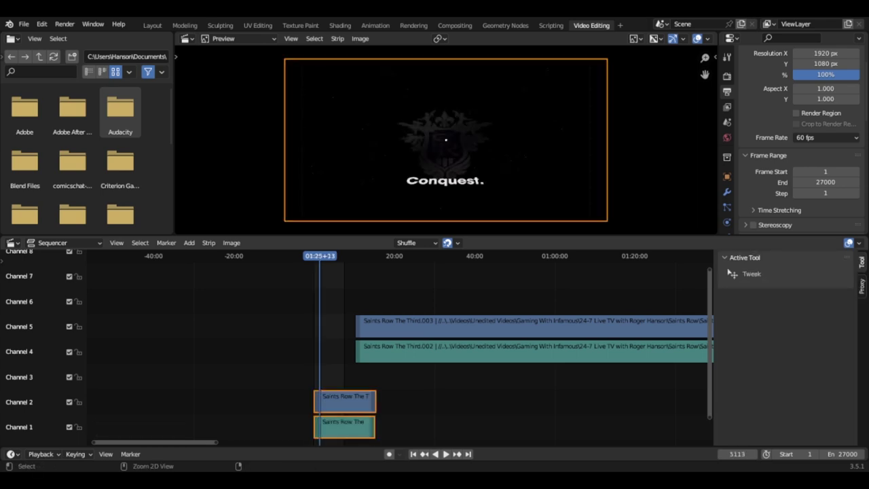
key(ctrl+z)
key(ctrl+z)
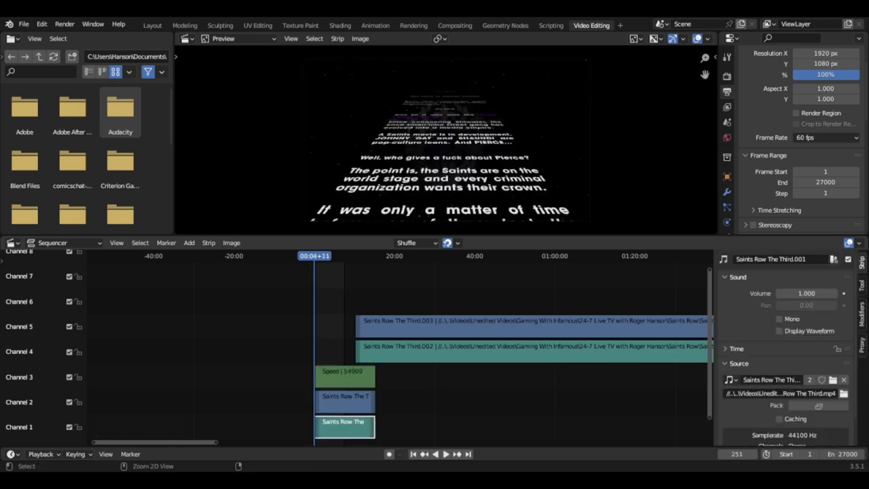
key(ctrl+z)
key(ctrl+z)
key(ctrl+z)
key(ctrl+z)
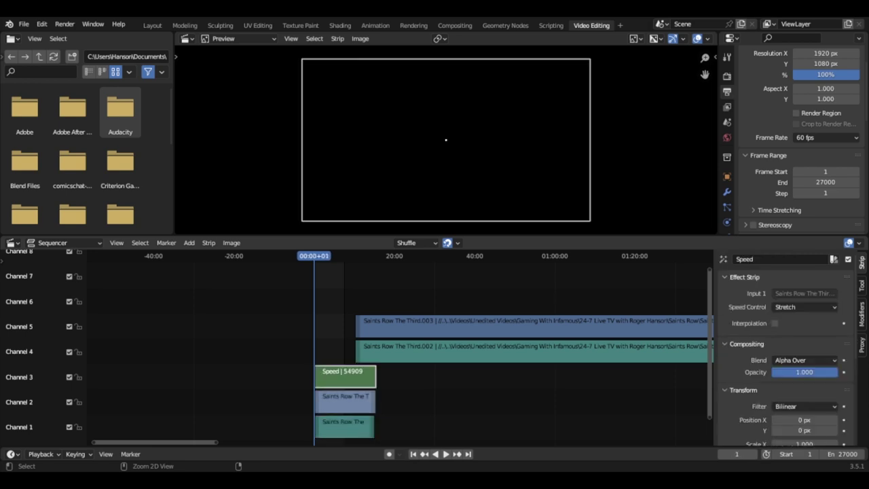
key(ctrl+z)
key(ctrl+z)
key(ctrl+z)
key(ctrl+z)
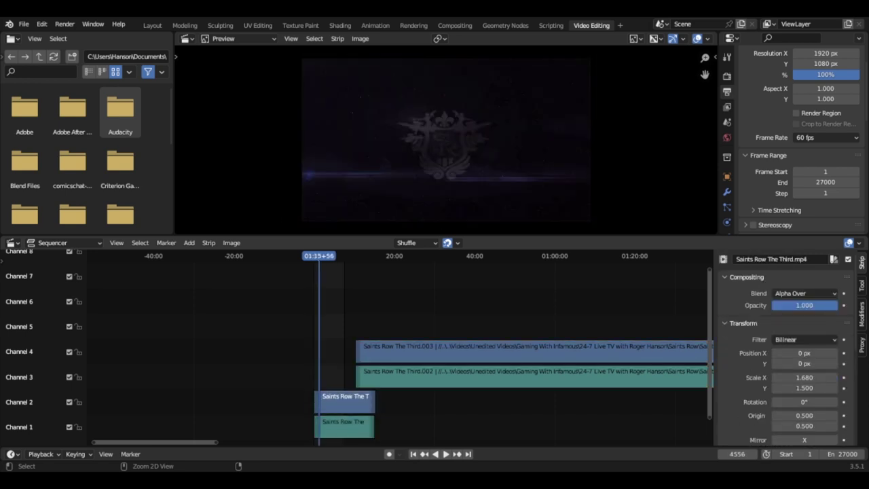
key(ctrl+z)
key(ctrl+z)
key(ctrl+z)
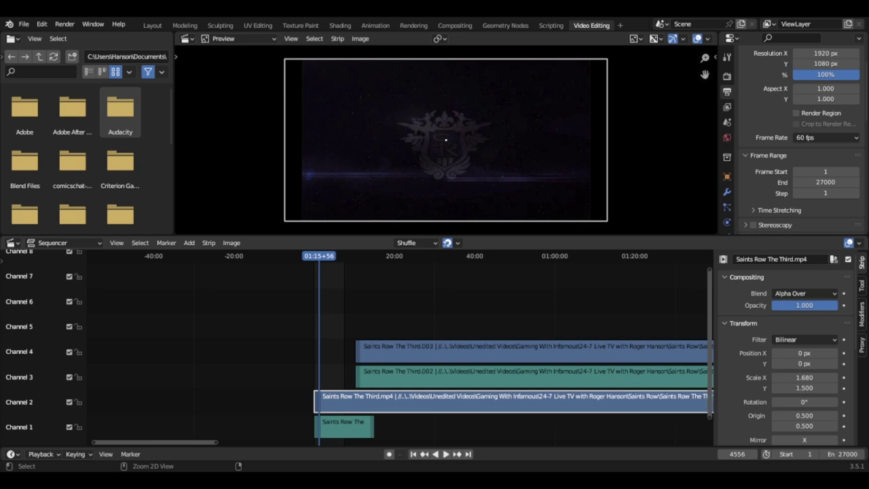
key(ctrl+z)
key(ctrl+z)
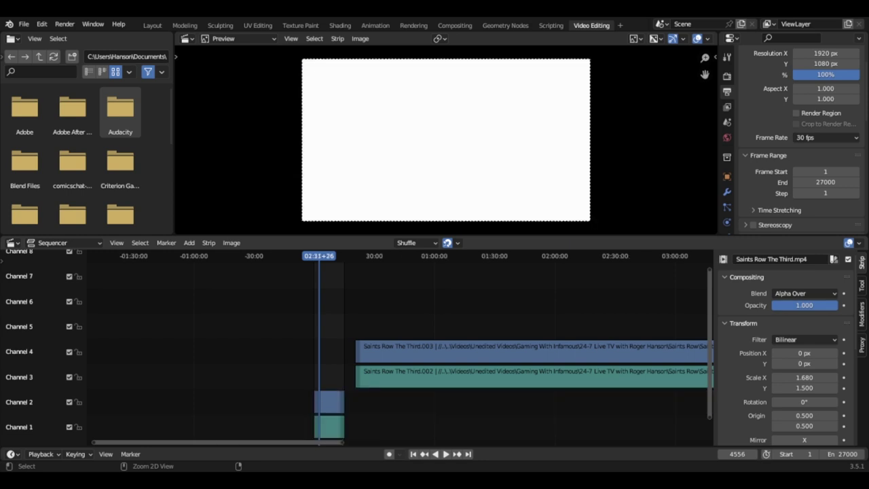
key(ctrl+z)
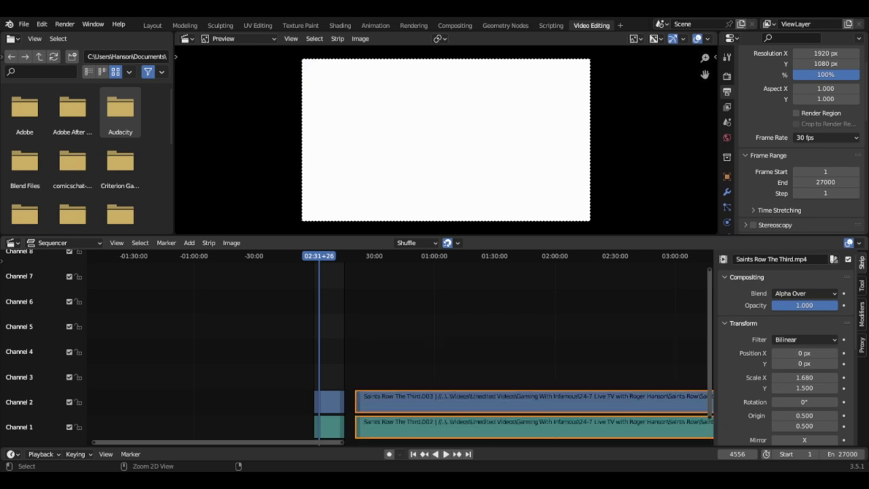
key(ctrl+z)
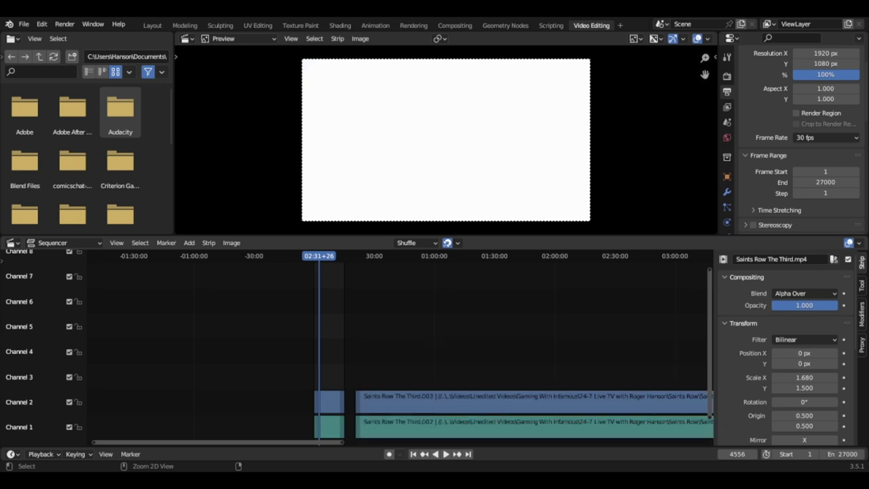
- Zoom and pan the timeline to bring the clips into view
ctrl+middle_drag(399, 346, 452, 336)
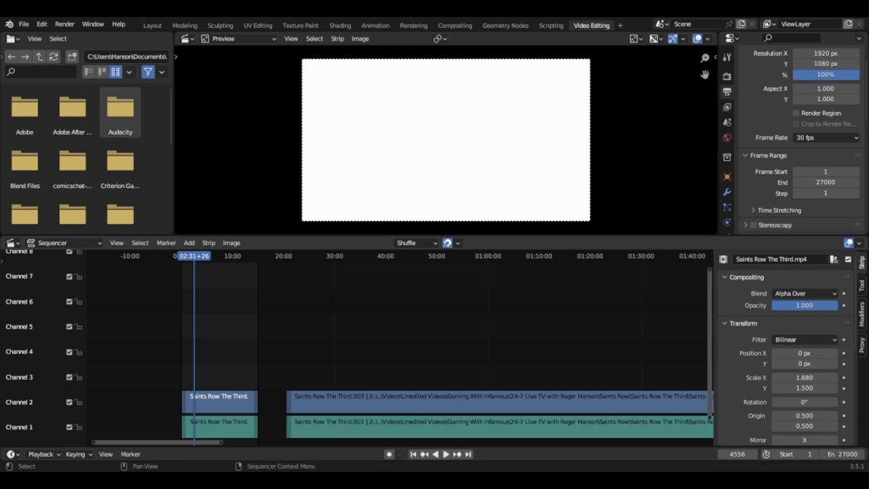
middle_drag(400, 339, 558, 339)
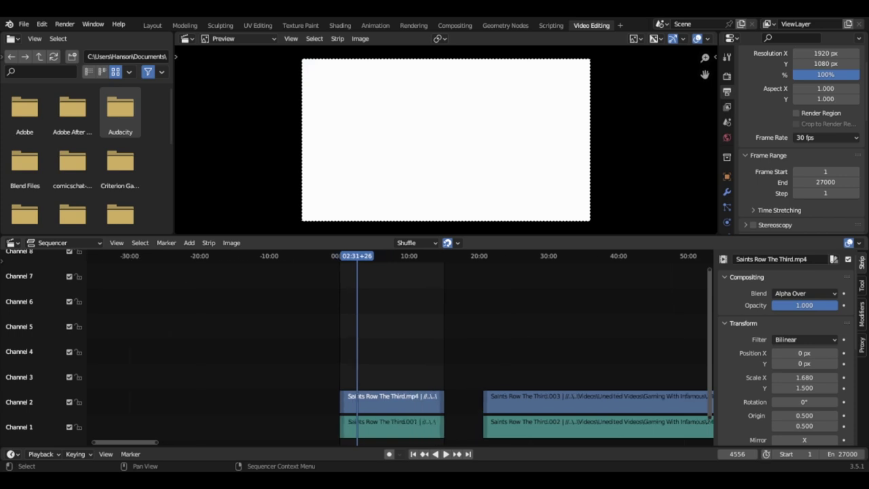
scroll(400, 340, up, 3)
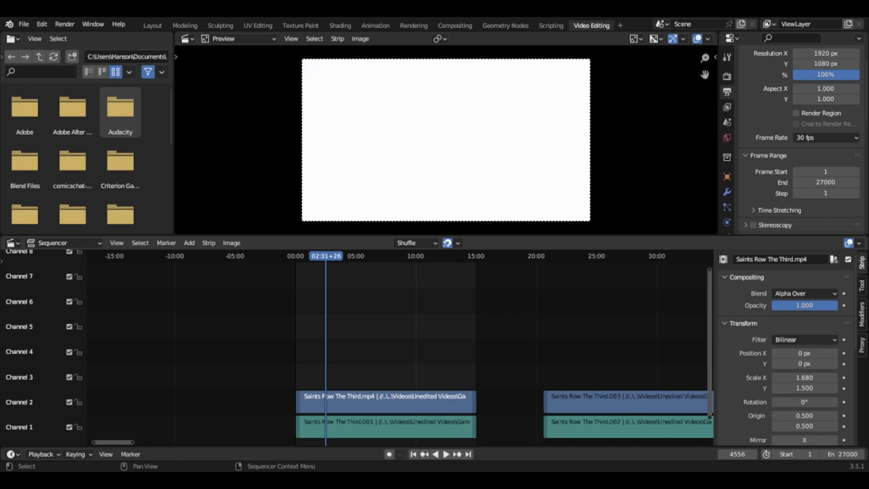
- Select the two short starting clips and check their actions without changing anything
drag(365, 363, 415, 421)
right_click(410, 399)
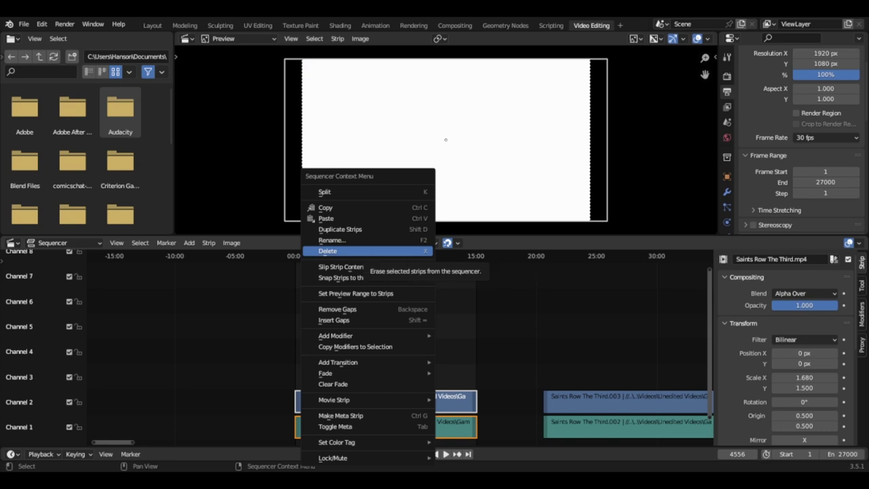
key(Escape)
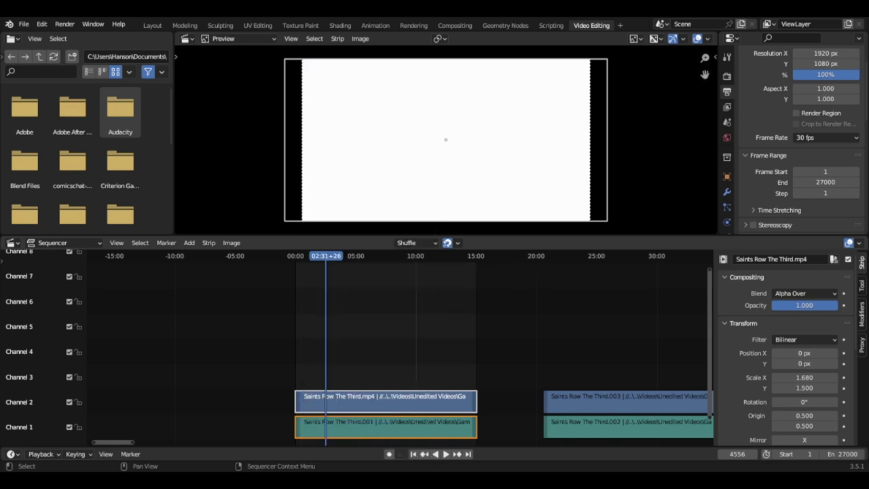
right_click(319, 400)
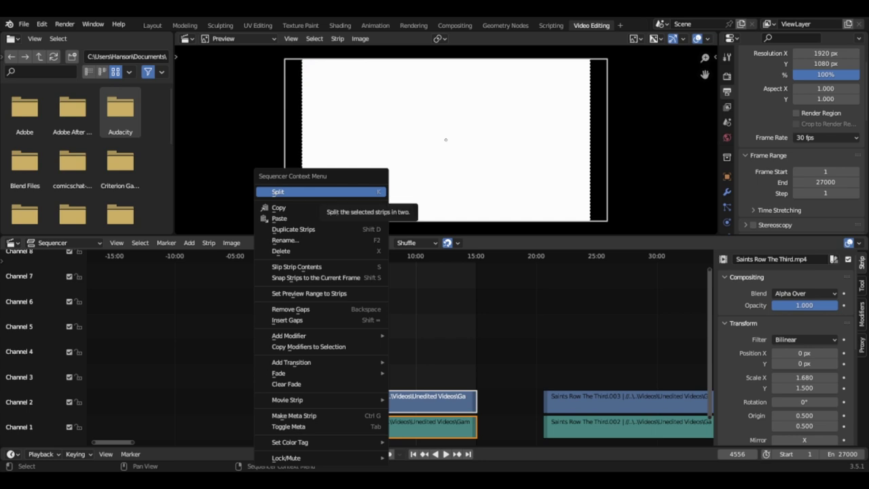
key(Escape)
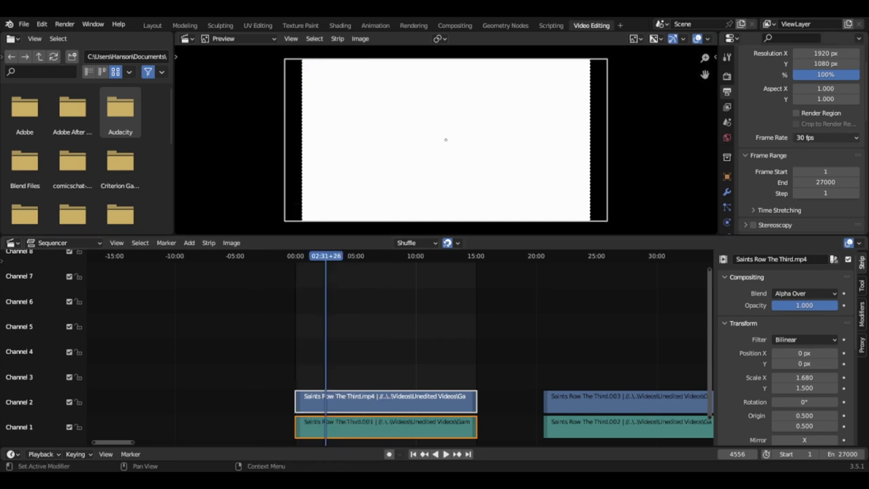
- Confirm the frame rate stays at 30 fps and jump playback to frame 1
click(825, 137)
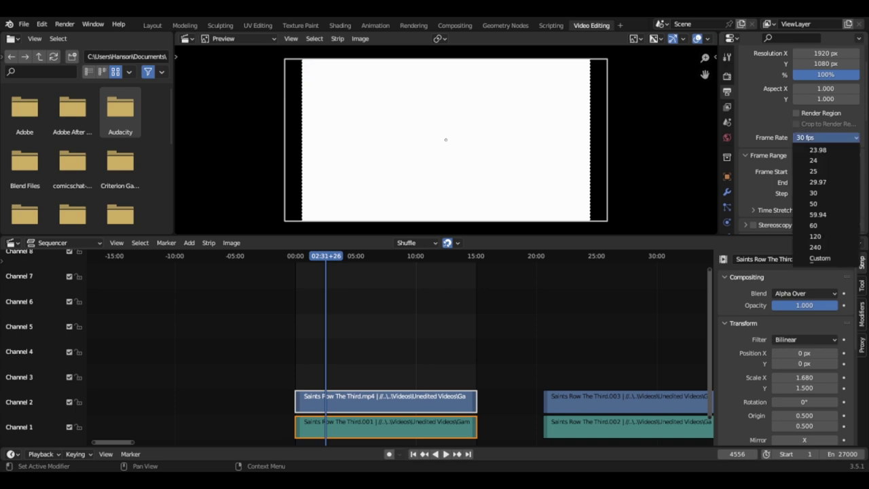
key(Escape)
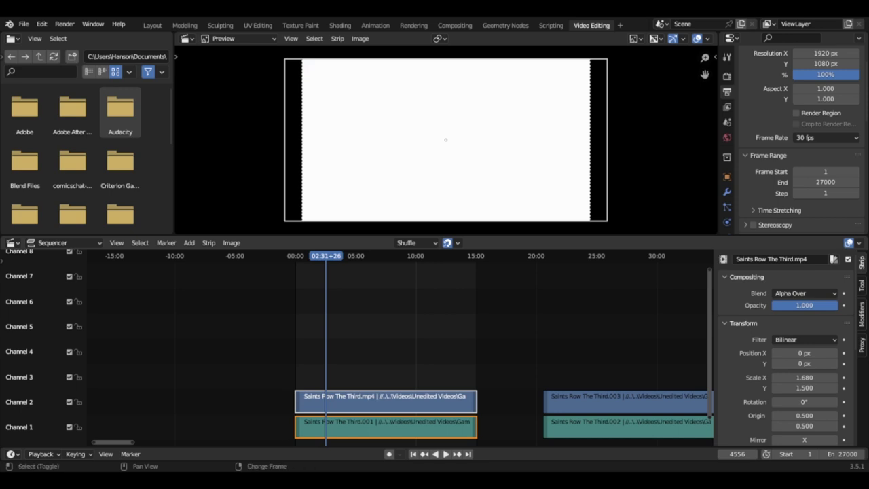
key(shift+Left)
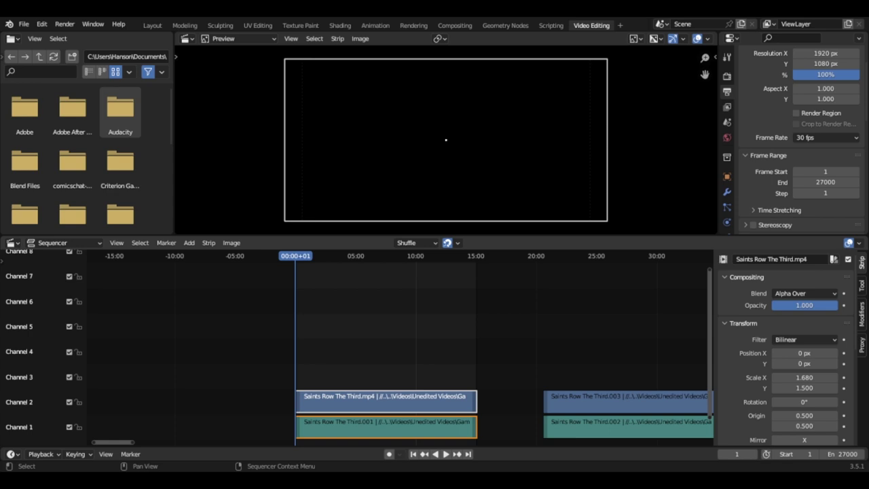